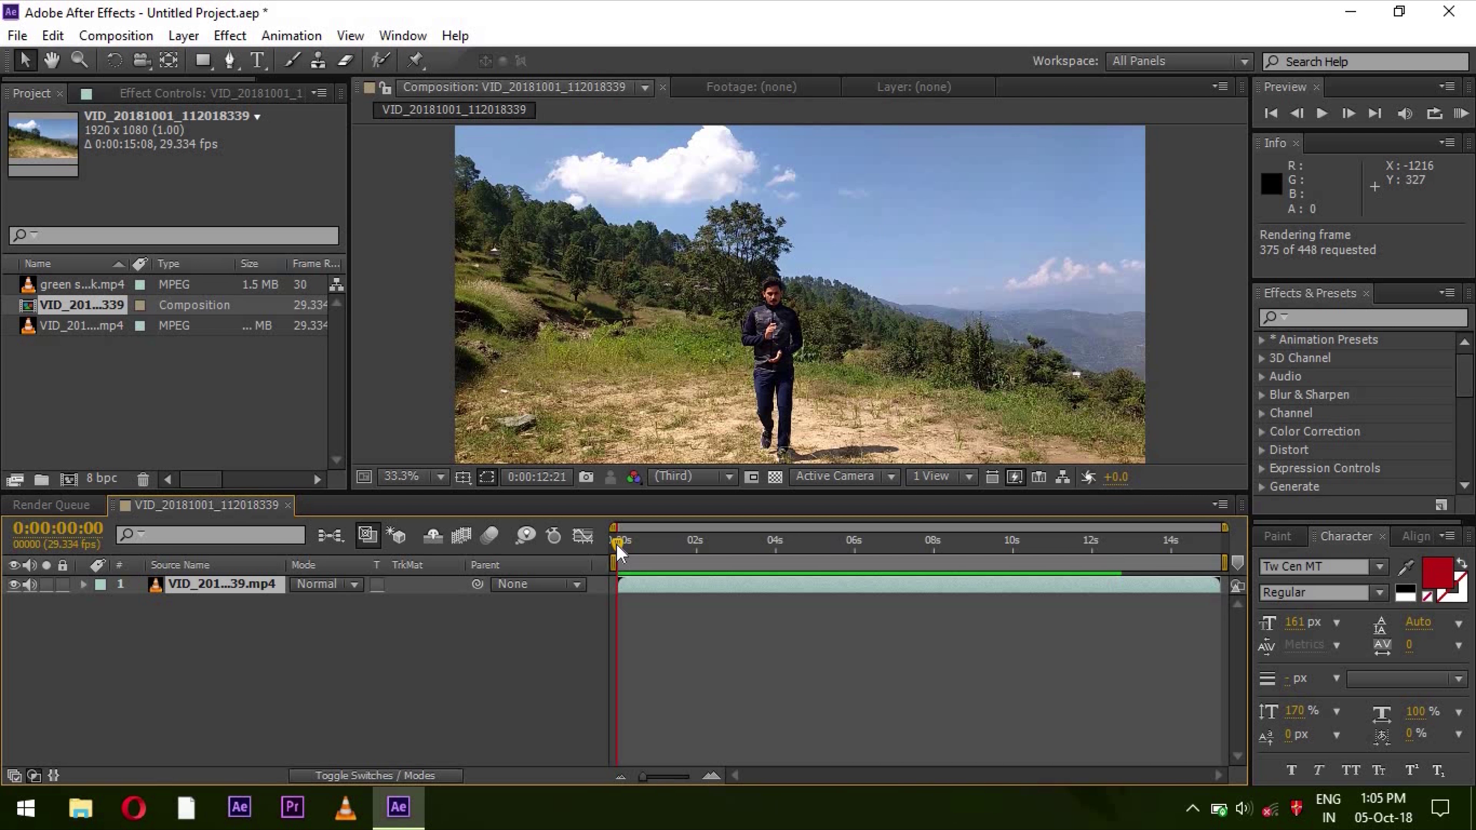
- Move the current time to 0:00:01:03, where the scene is empty, and duplicate the video layer
left_click_drag(618, 552, 661, 551)
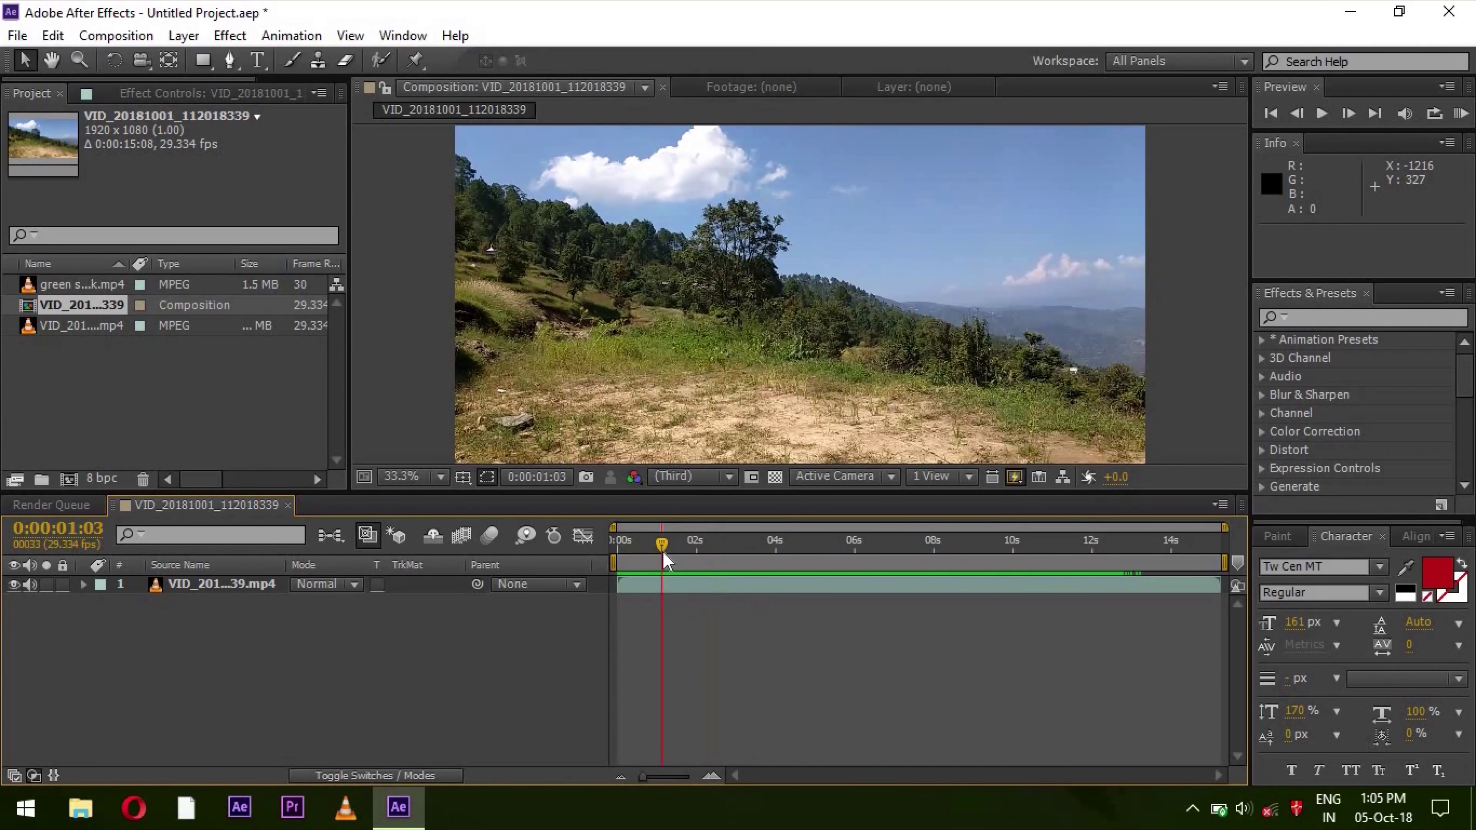
left_click(705, 590)
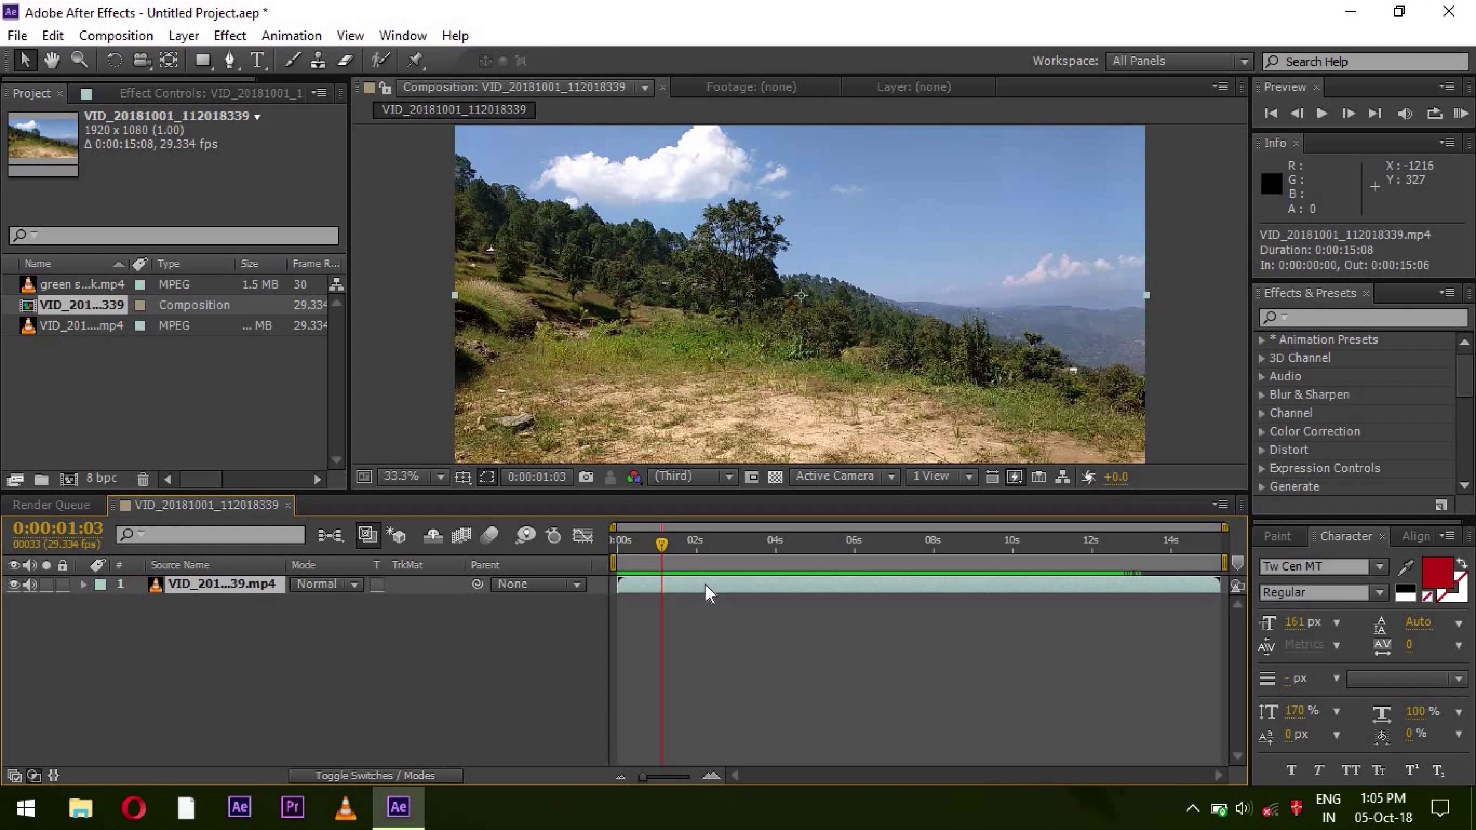
key("ctrl+d")
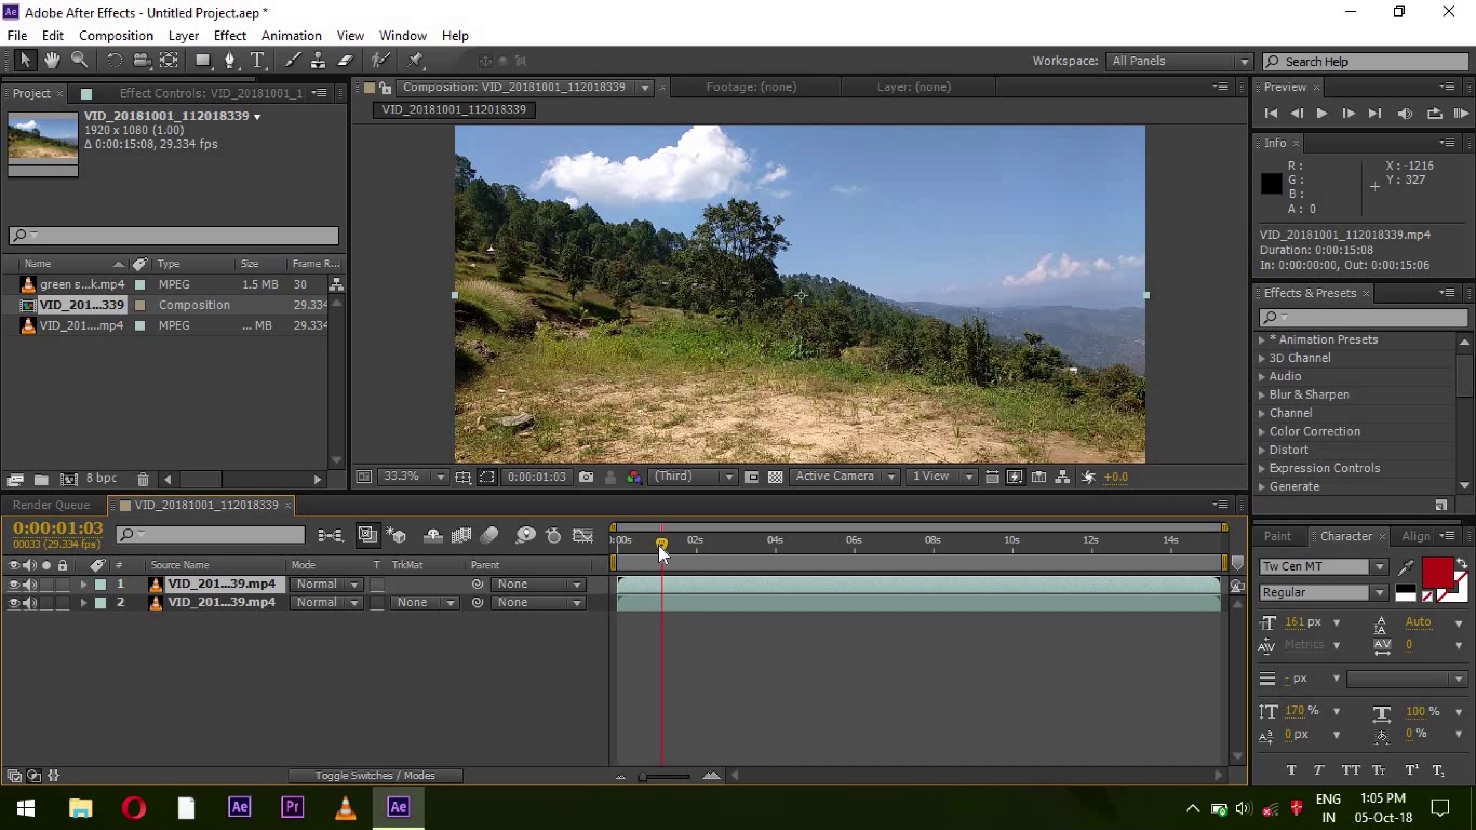
- Freeze the lower video layer on the empty background frame at 0:00:01:04
left_click_drag(664, 546, 664, 546)
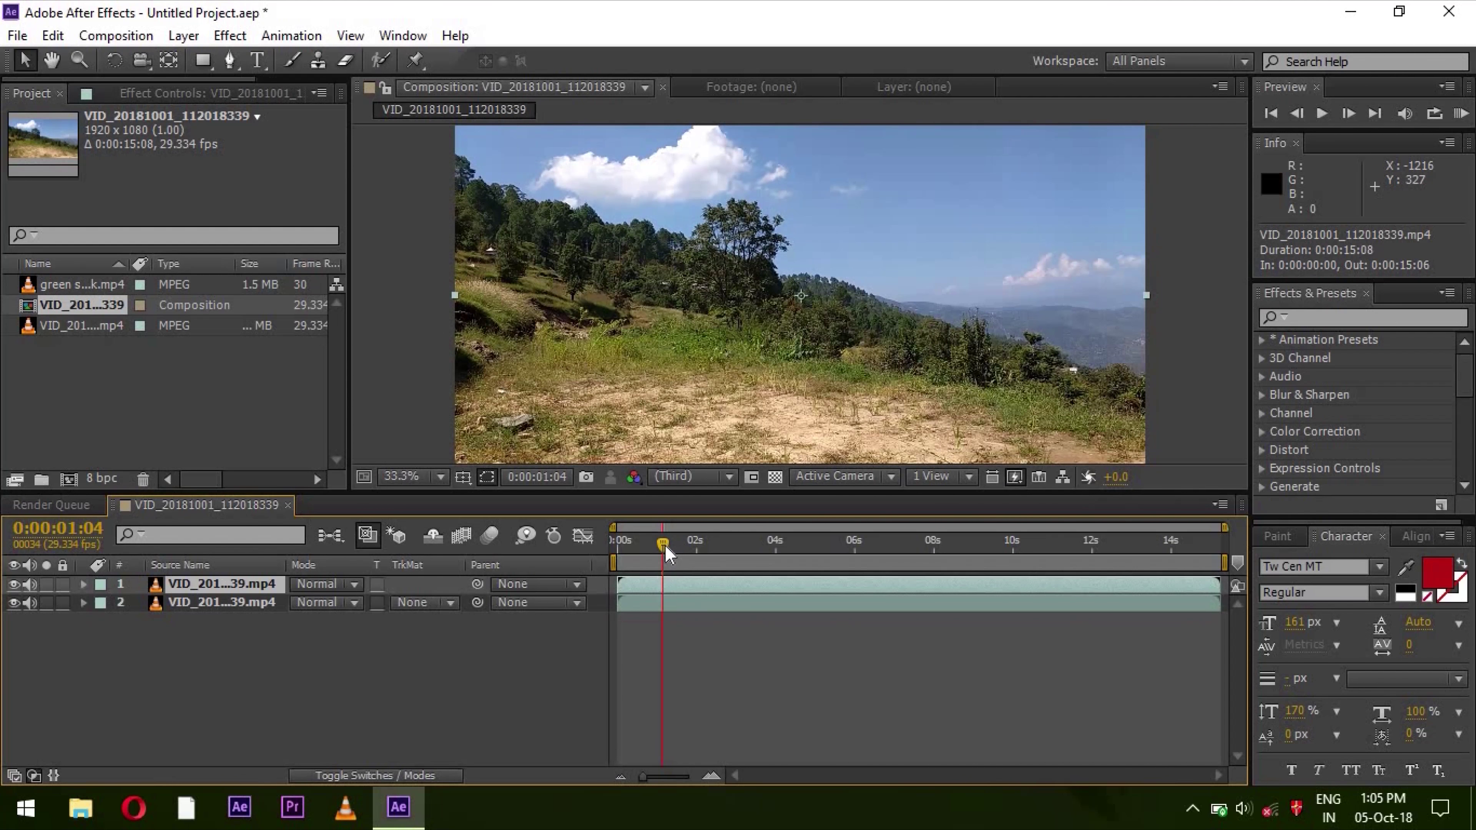
left_click(669, 606)
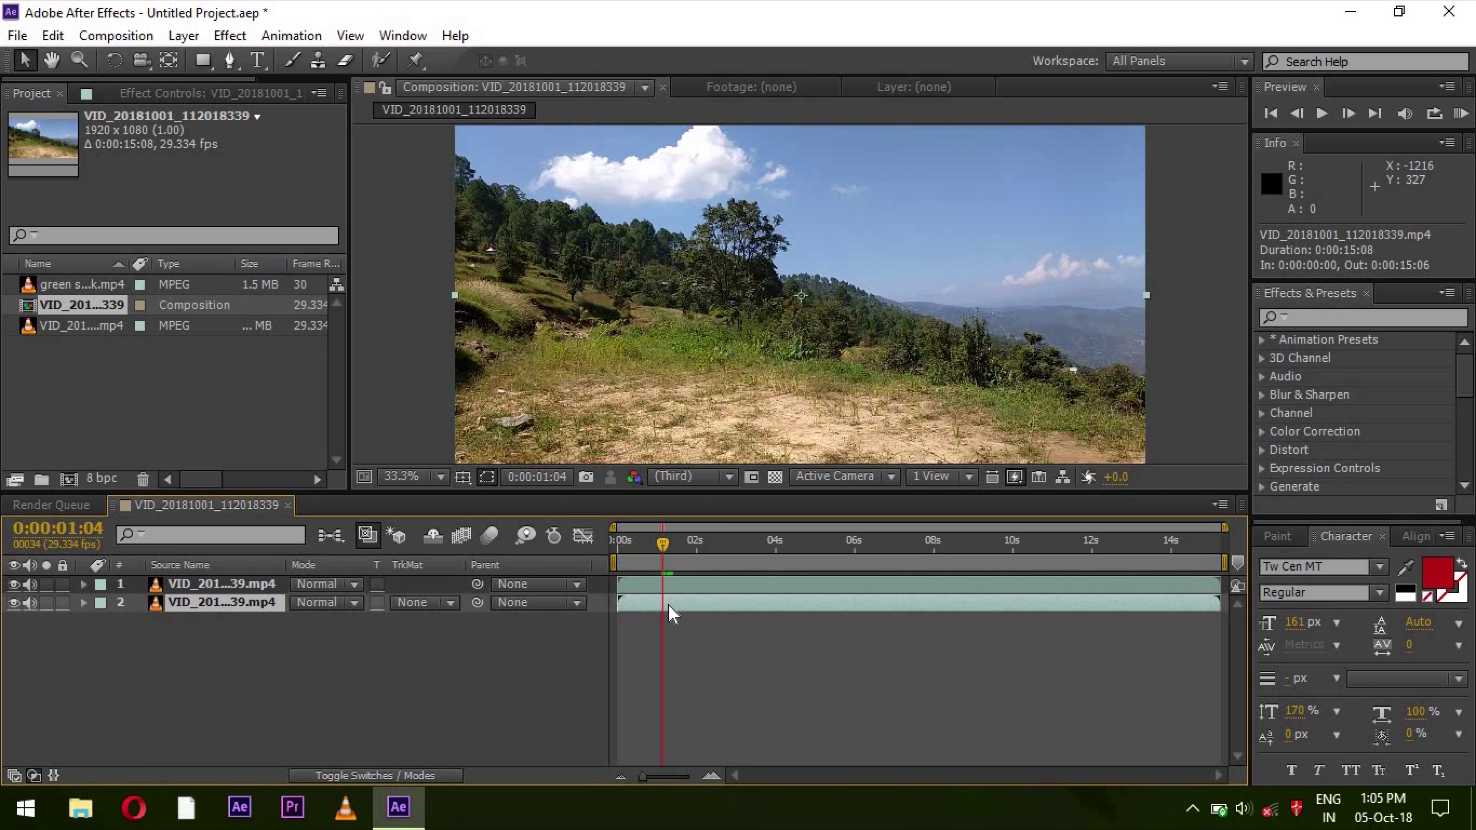
right_click(670, 613)
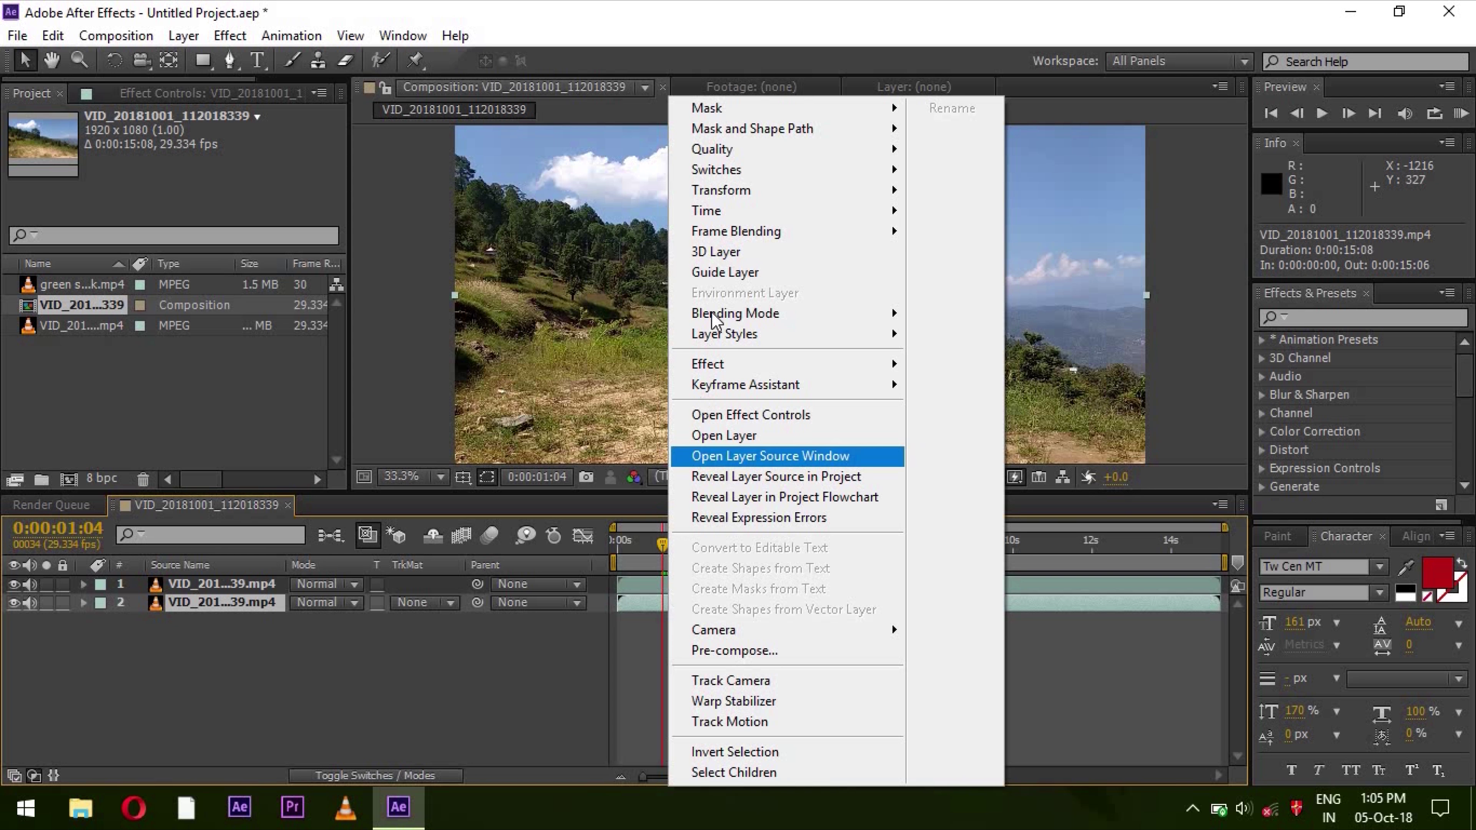
mouse_move(843, 211)
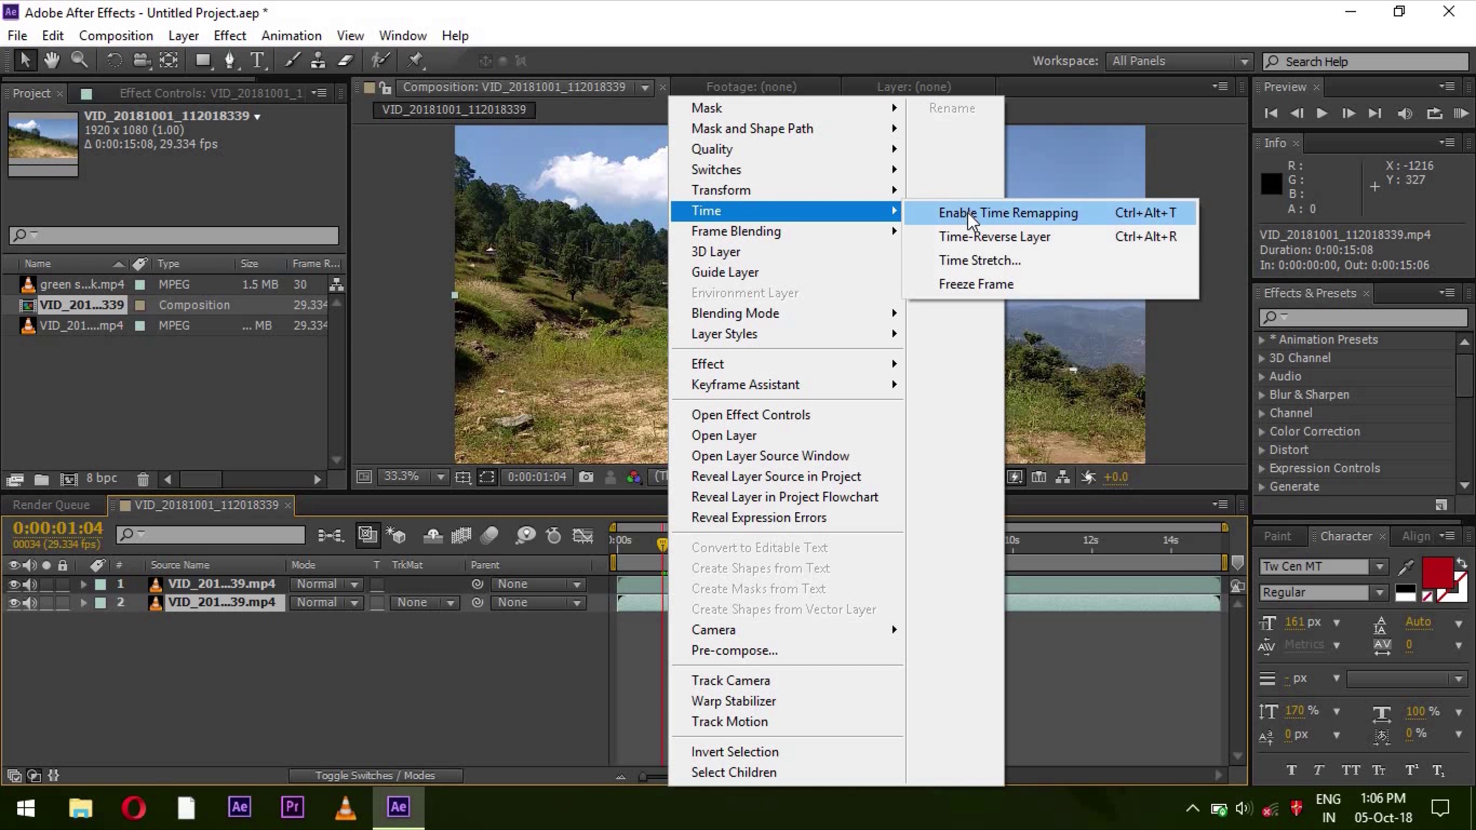
left_click(972, 285)
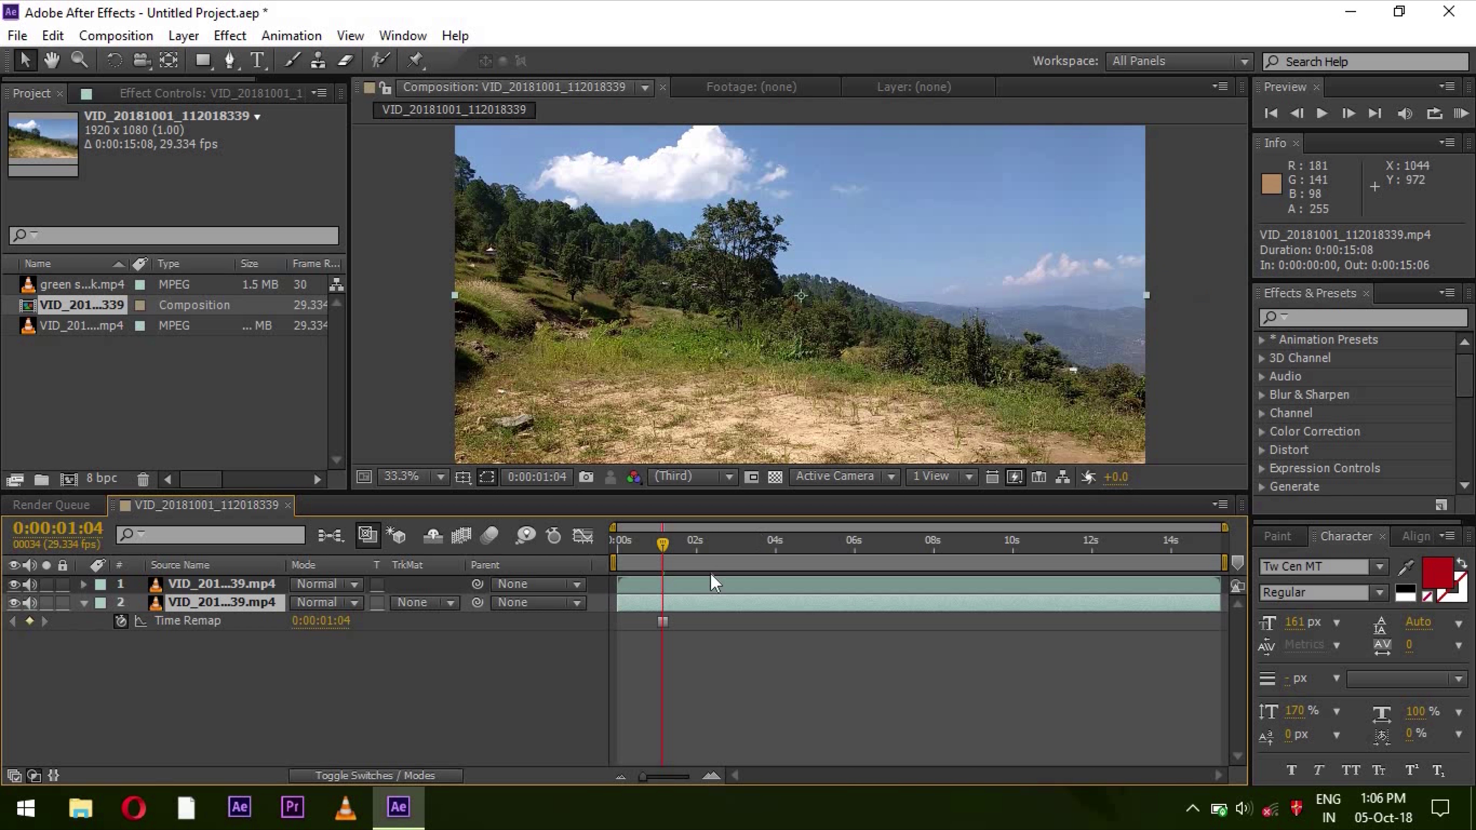
- Find the man's mid-air jump frame and split the top video layer at 0:00:10:03
left_click_drag(669, 542, 1014, 562)
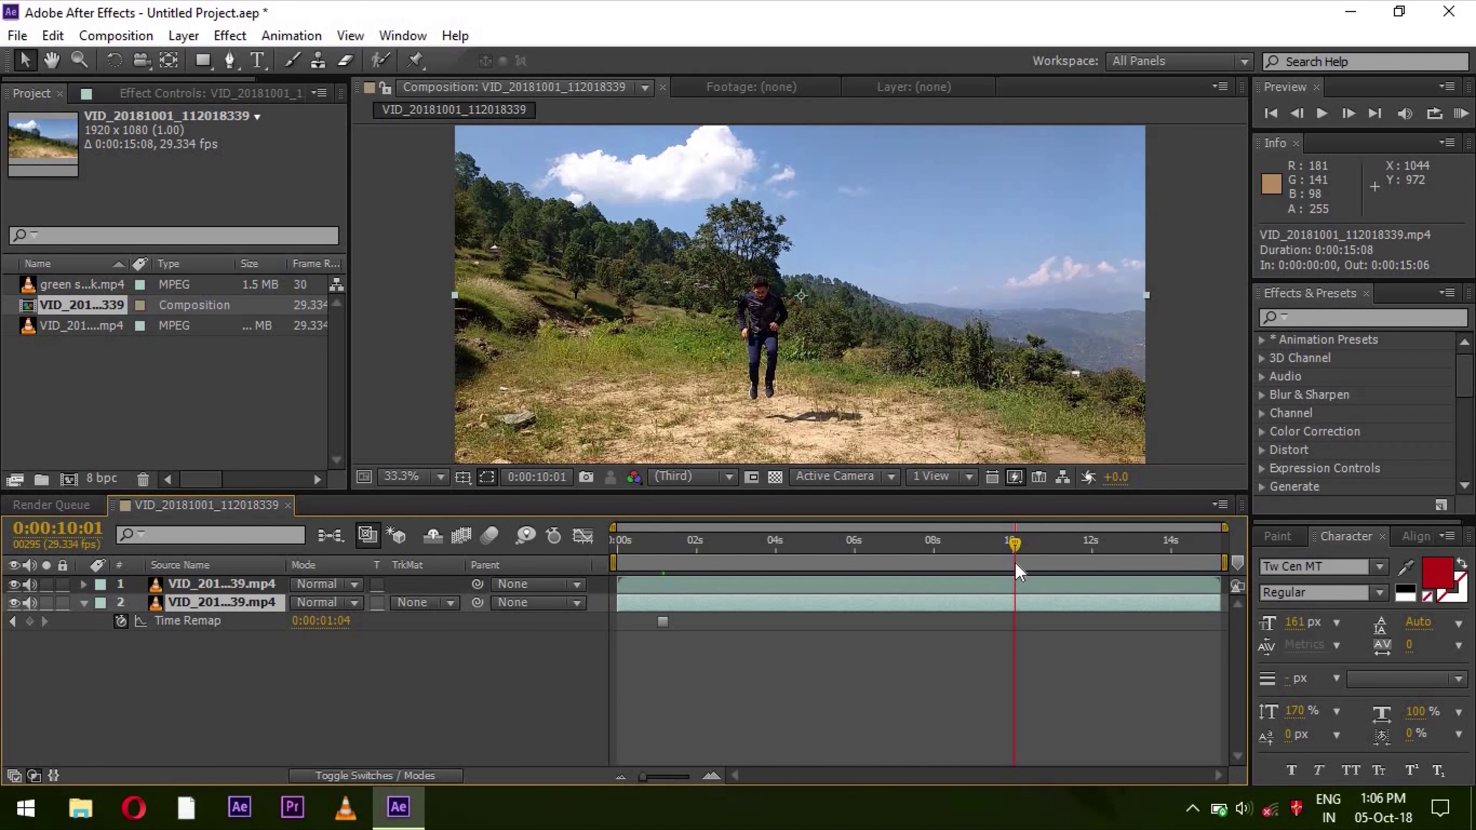
left_click(1348, 113)
left_click(1348, 113)
left_click(1349, 114)
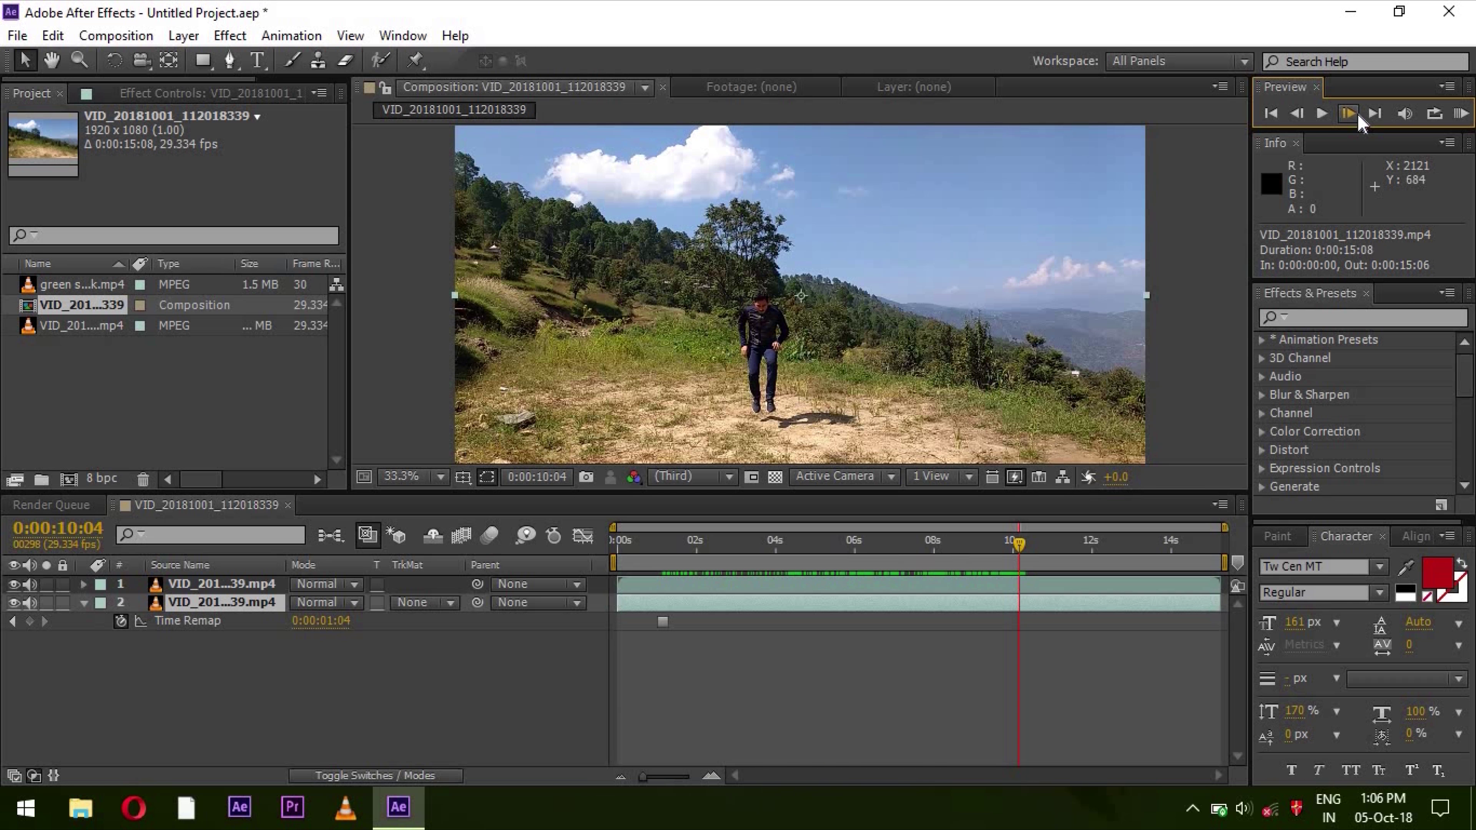
left_click(1298, 113)
left_click(1298, 113)
left_click(1297, 113)
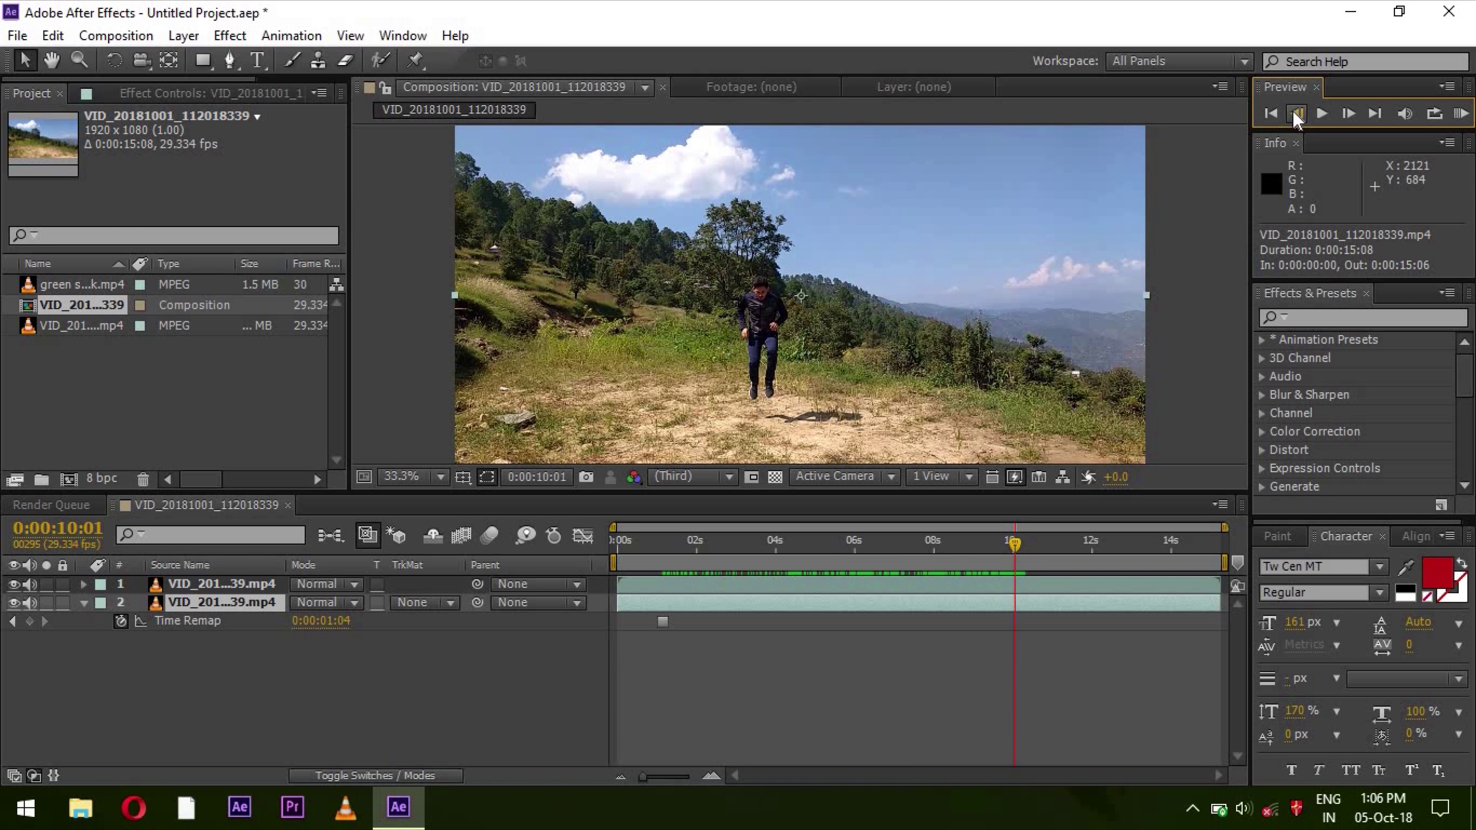
left_click(1297, 113)
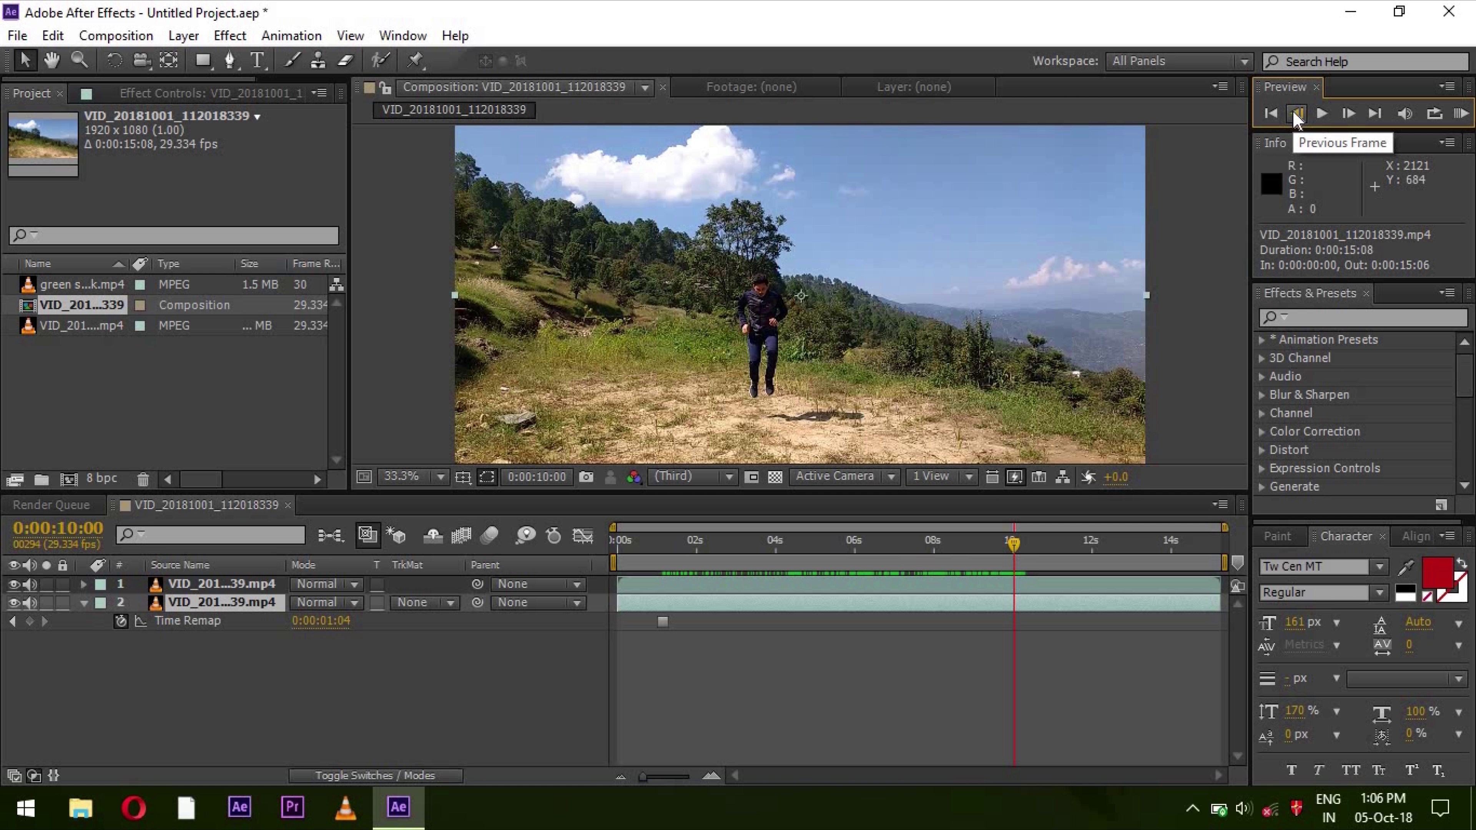
left_click(1347, 116)
left_click(1347, 113)
left_click(1348, 114)
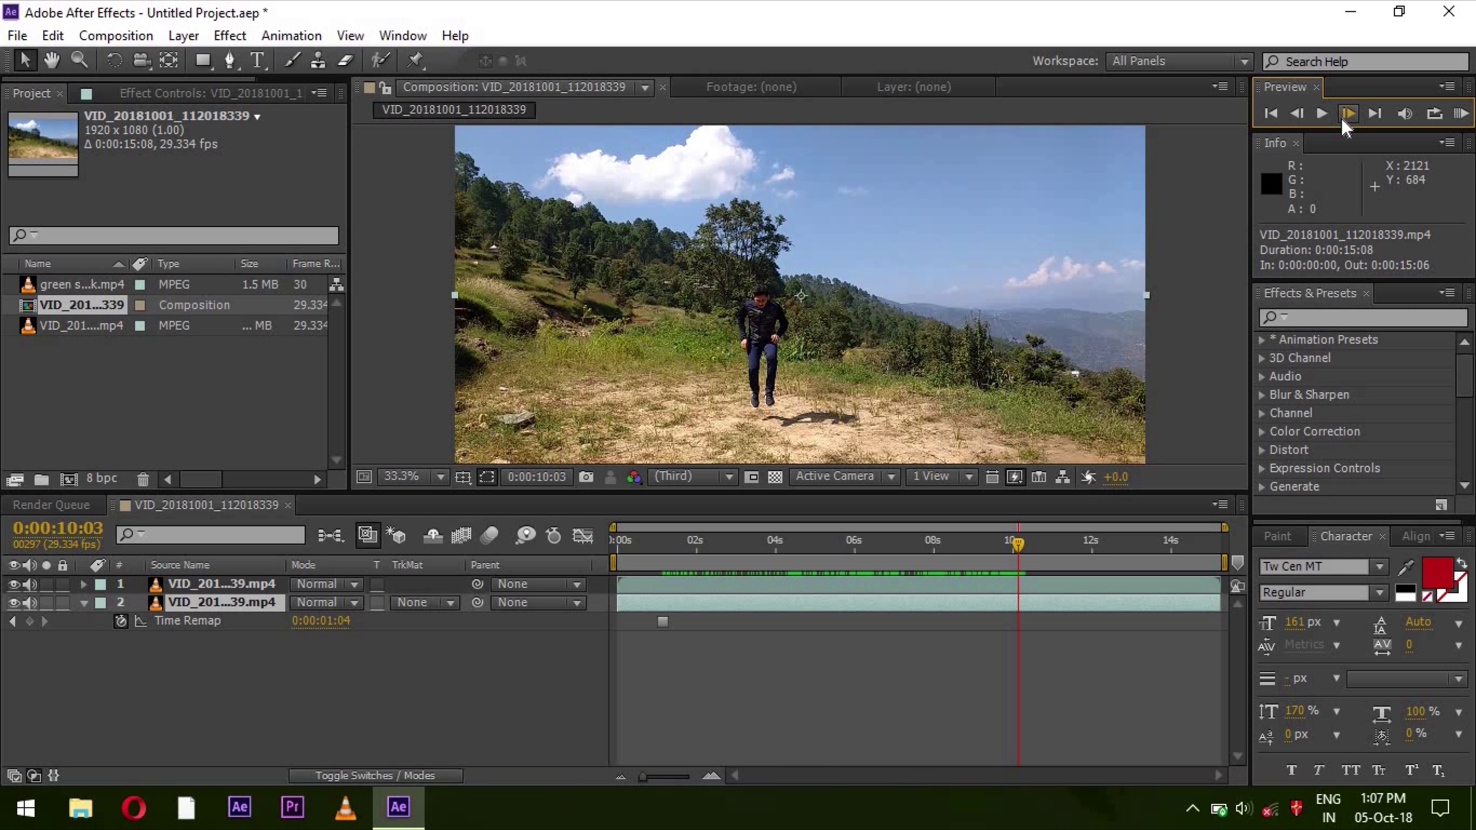
left_click(933, 590)
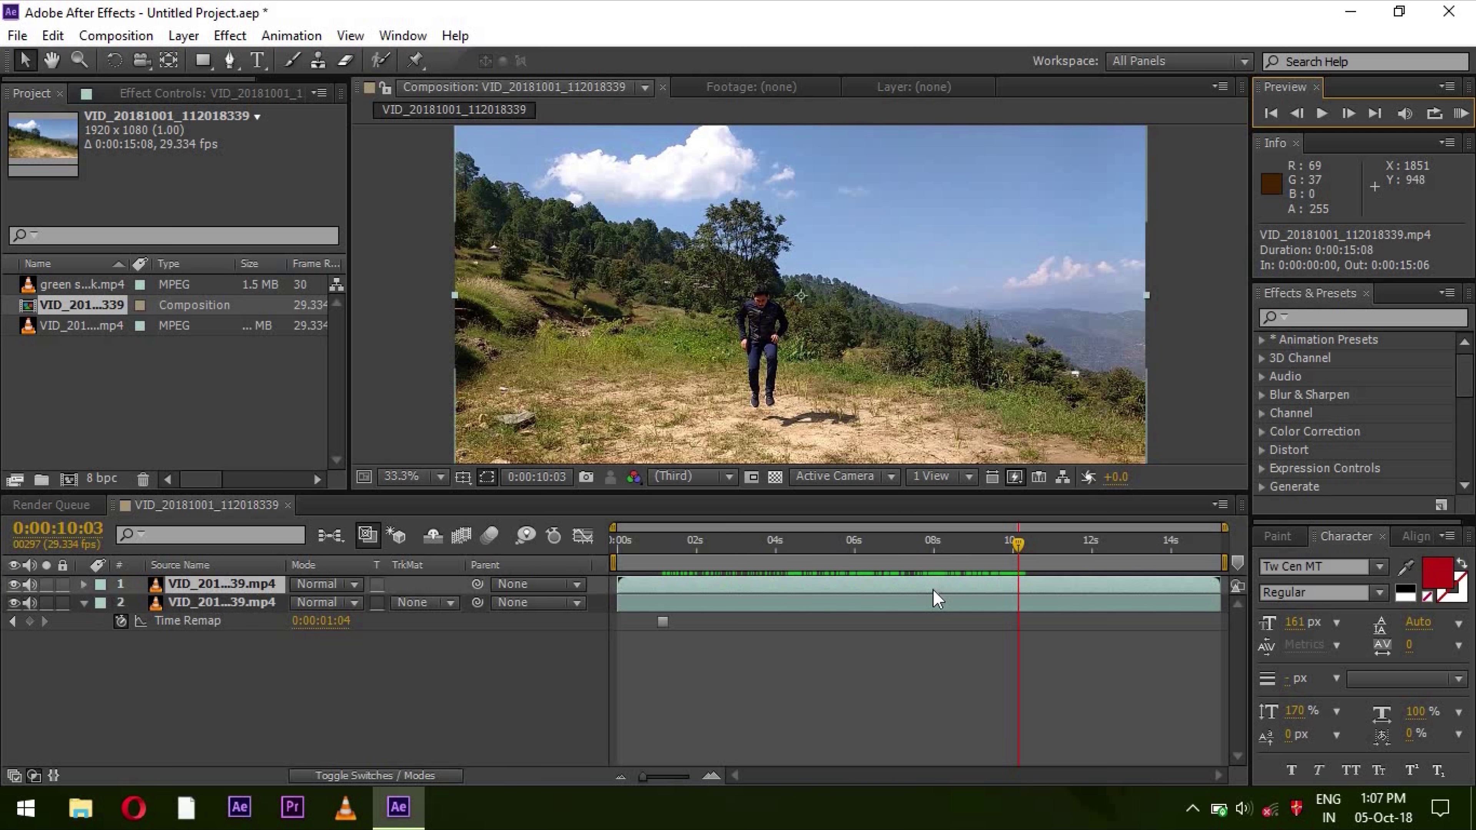
left_click(52, 35)
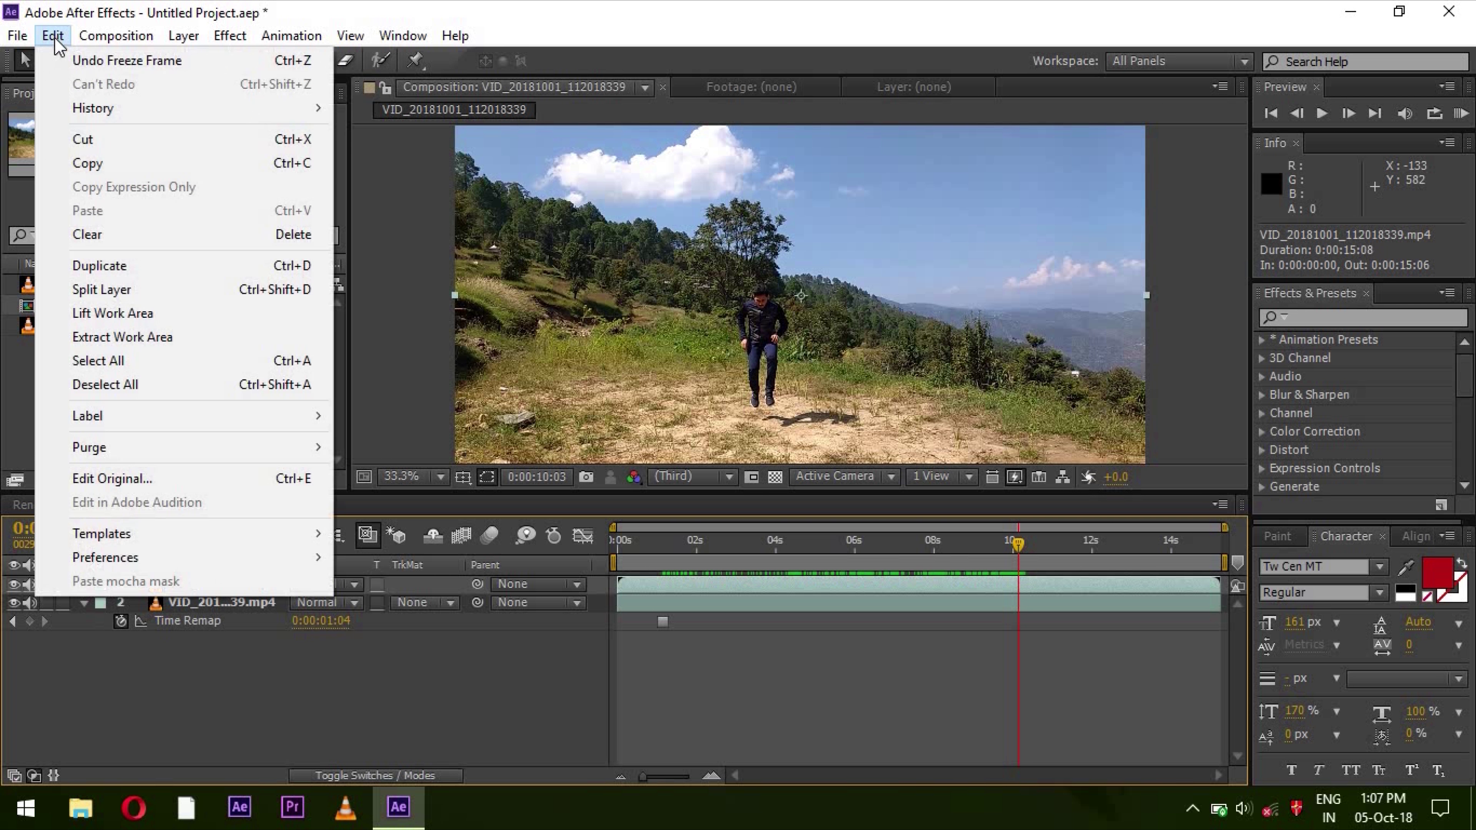
left_click(116, 301)
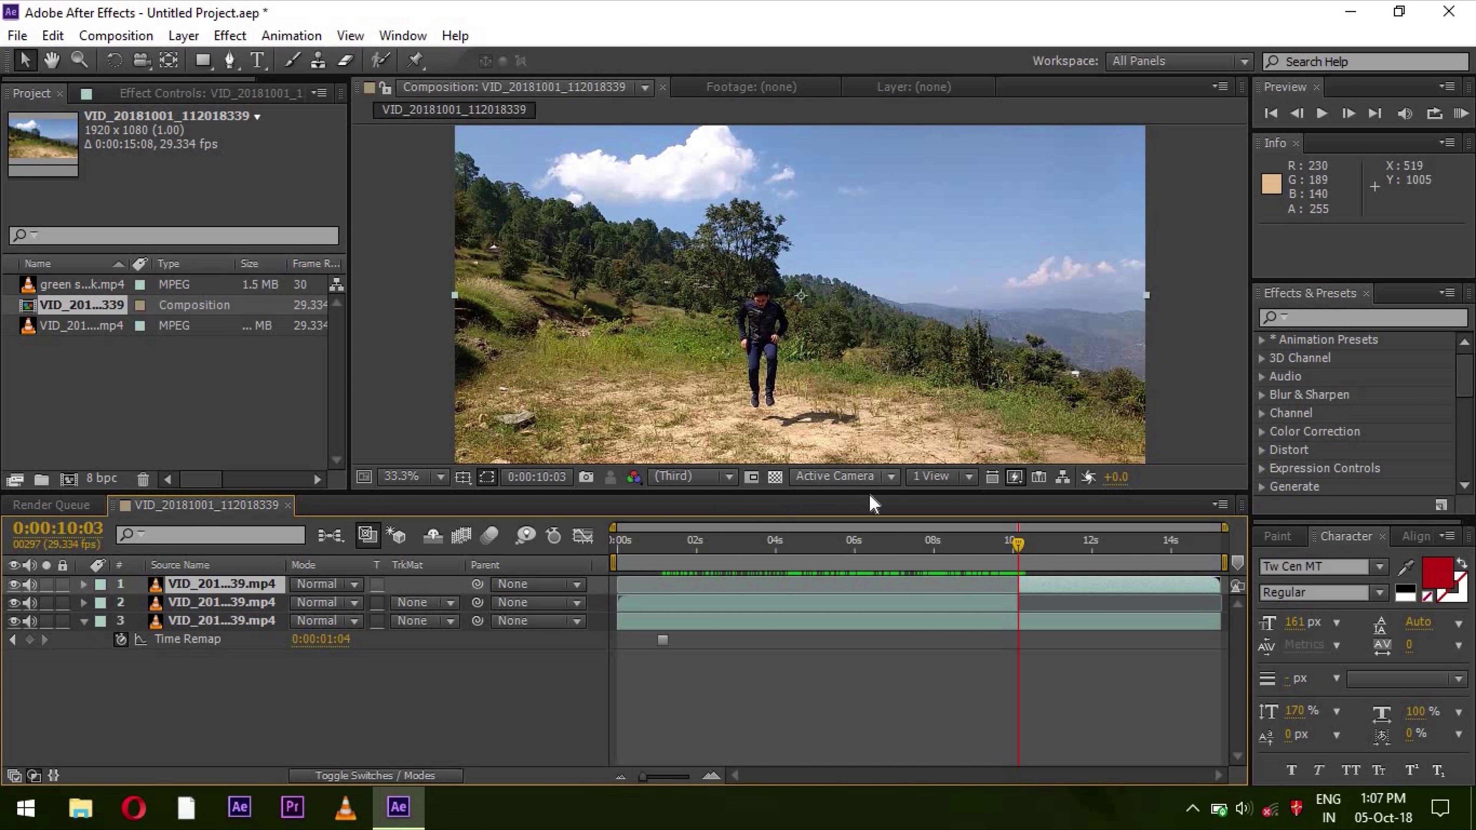
- Freeze the part of the split video layer before the cut on its mid-air frame at 0:00:10:02
left_click_drag(1005, 547, 967, 551)
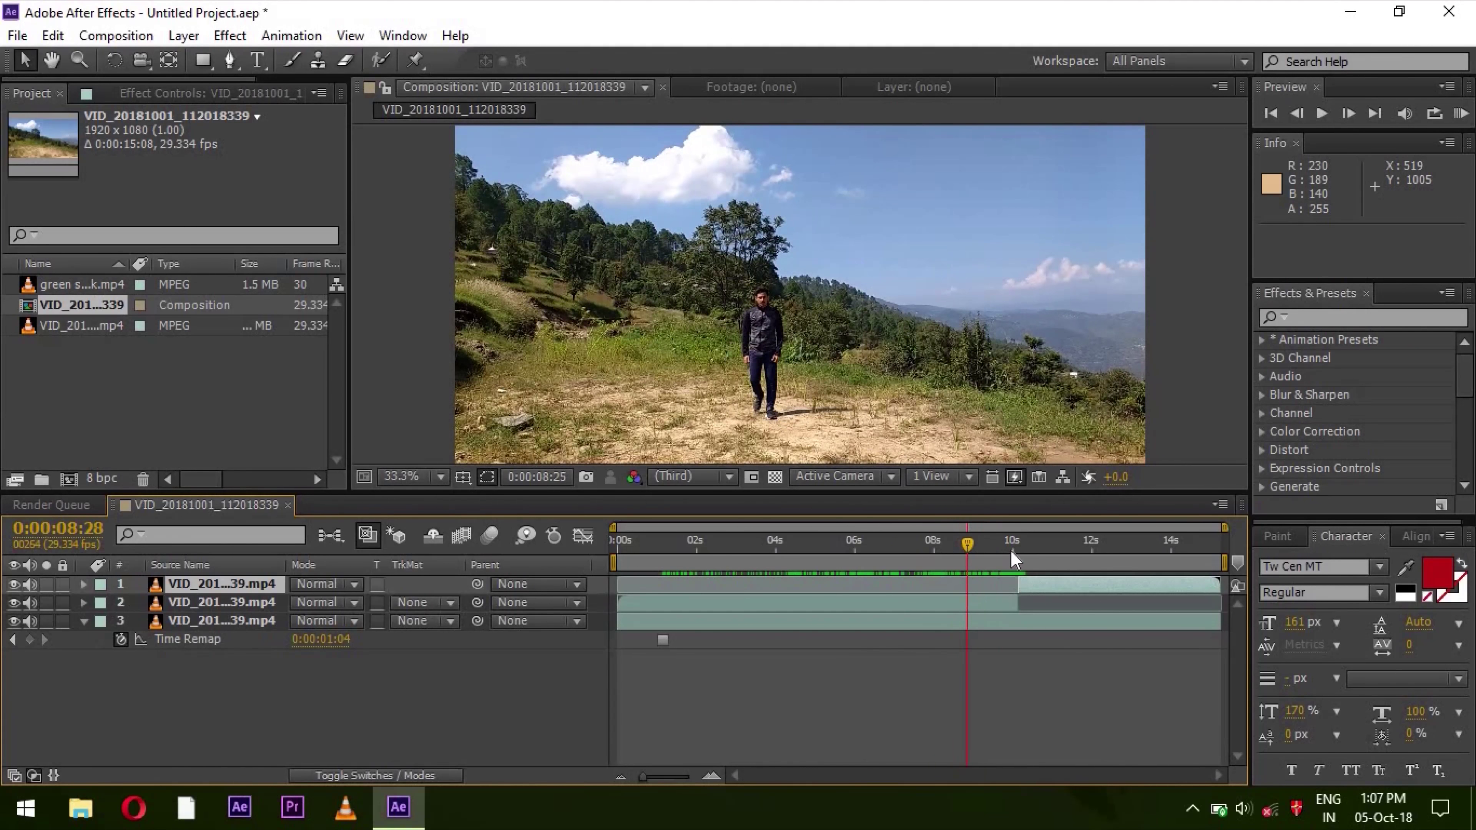
left_click(1011, 550)
left_click(1017, 552)
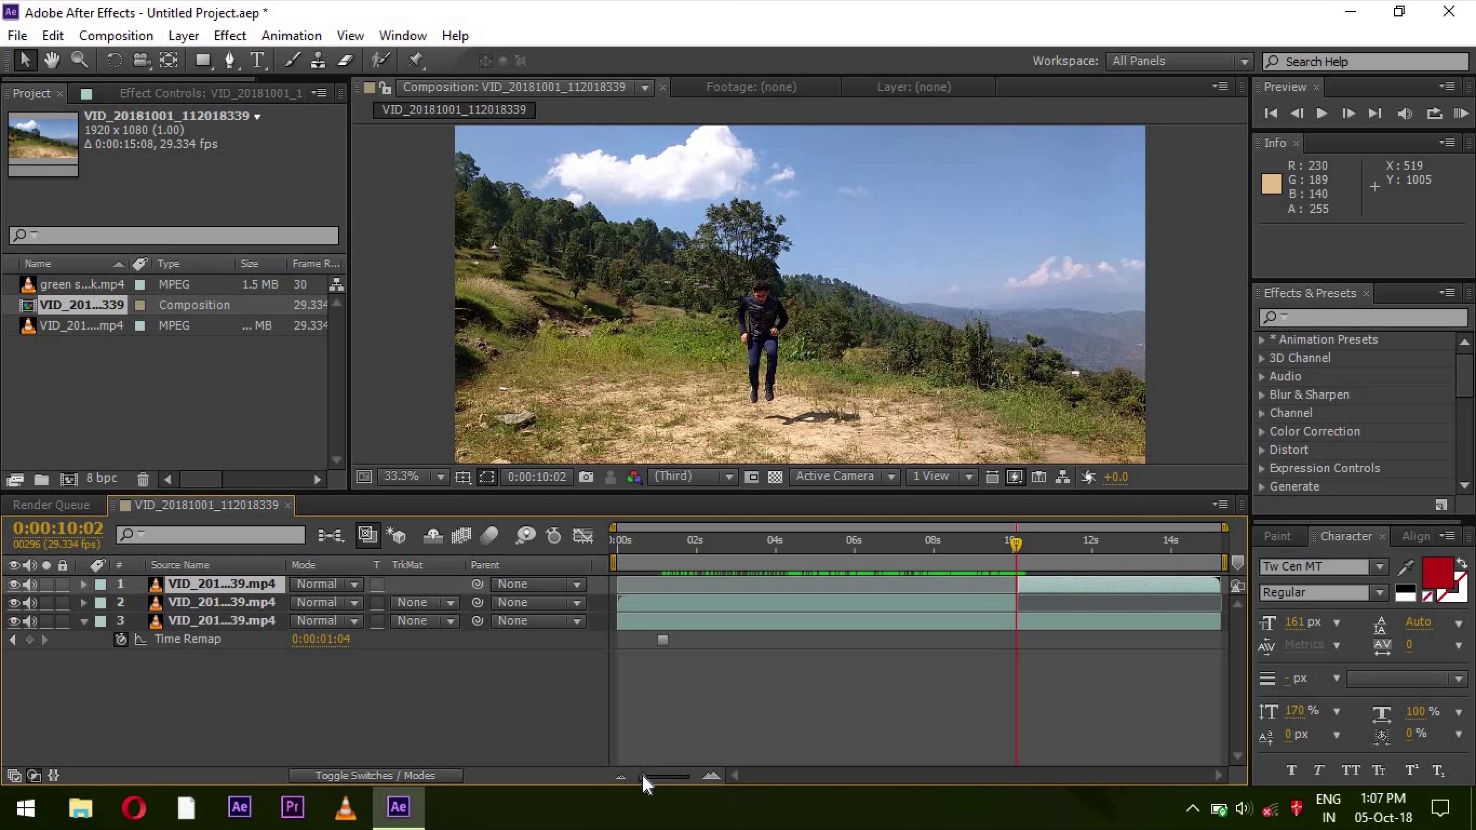
left_click_drag(643, 778, 695, 782)
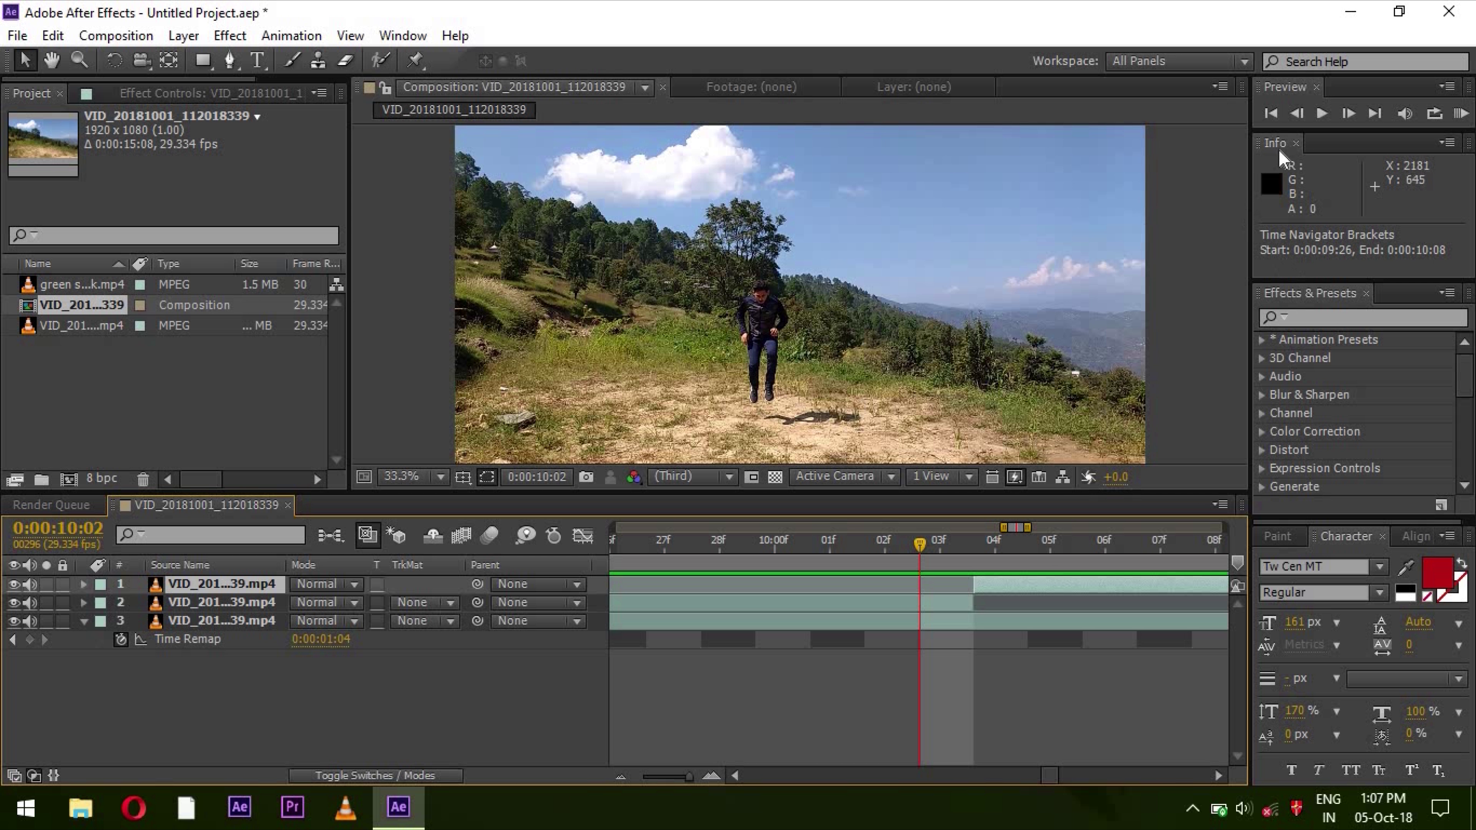
left_click(1349, 115)
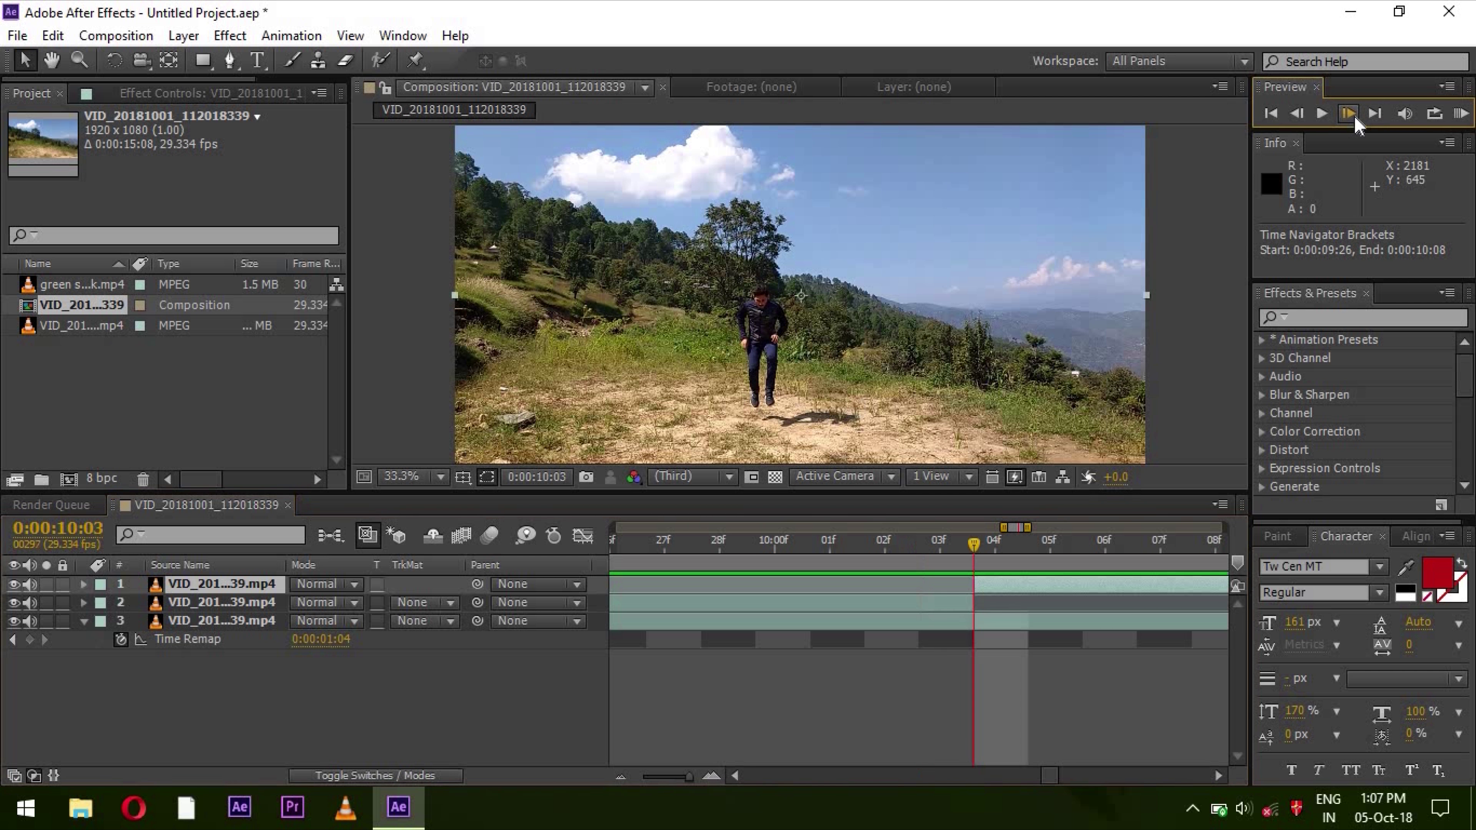
left_click(1298, 114)
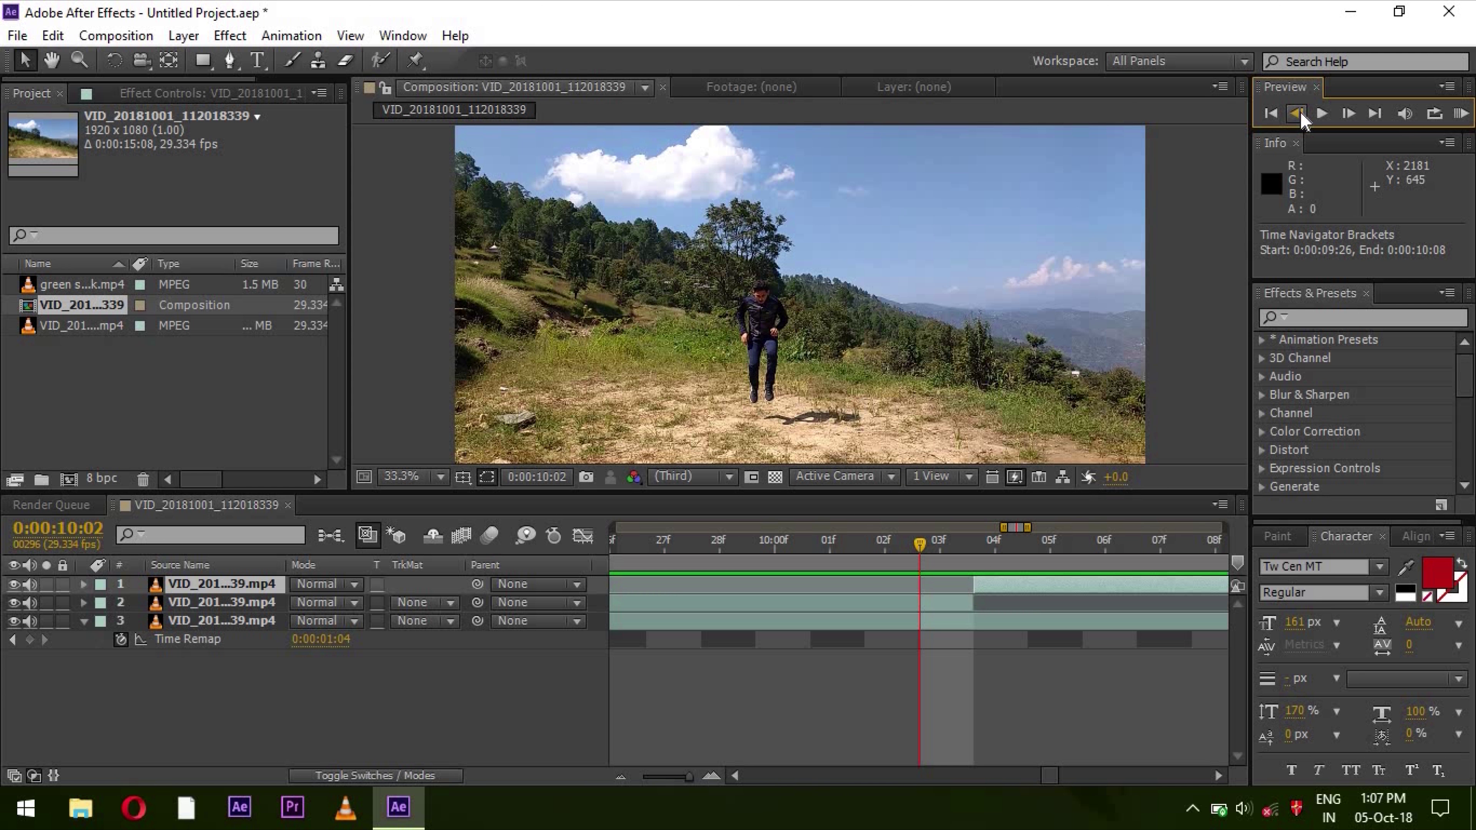
left_click(835, 610)
right_click(836, 611)
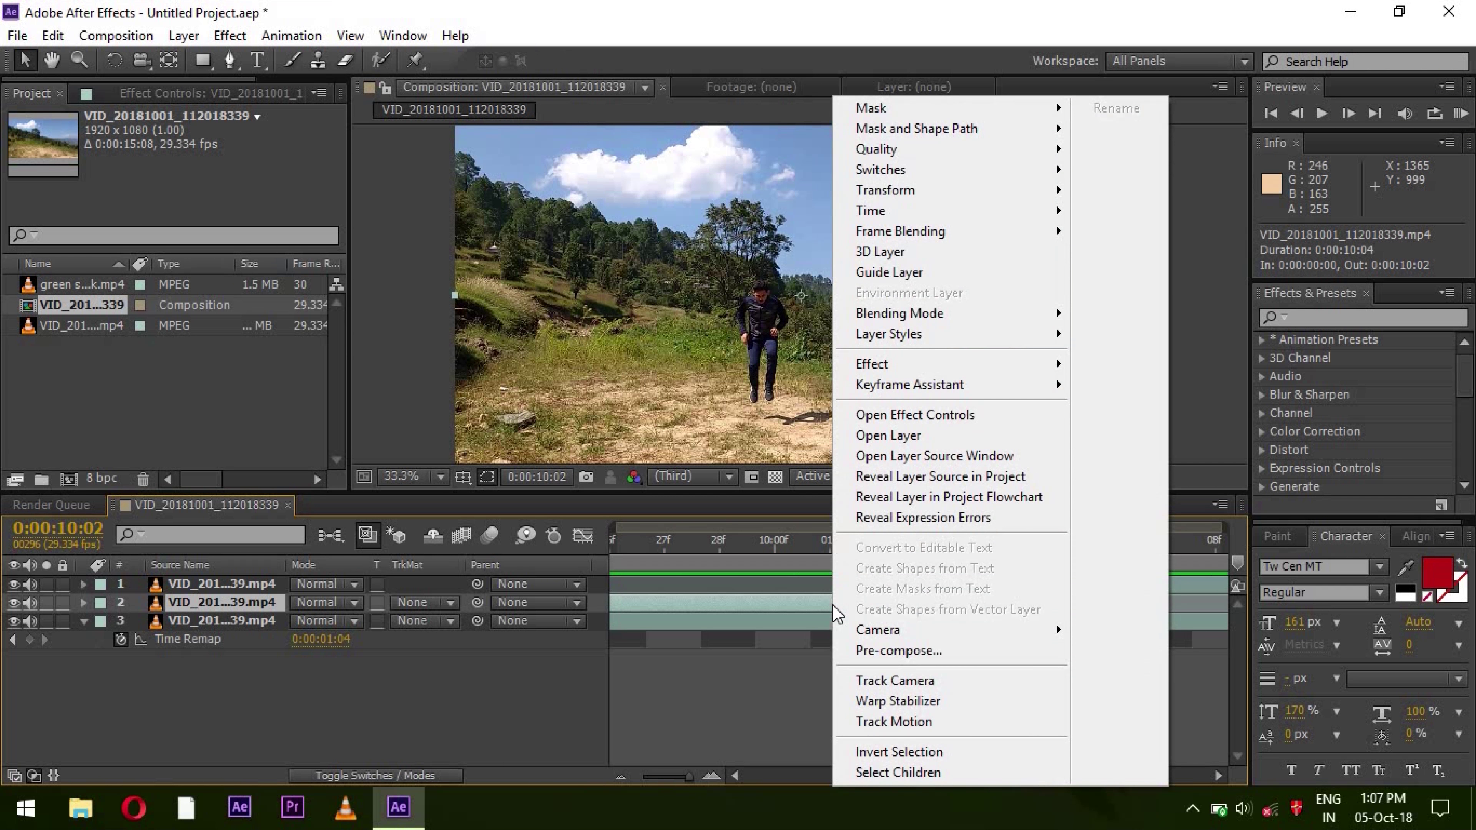
mouse_move(906, 211)
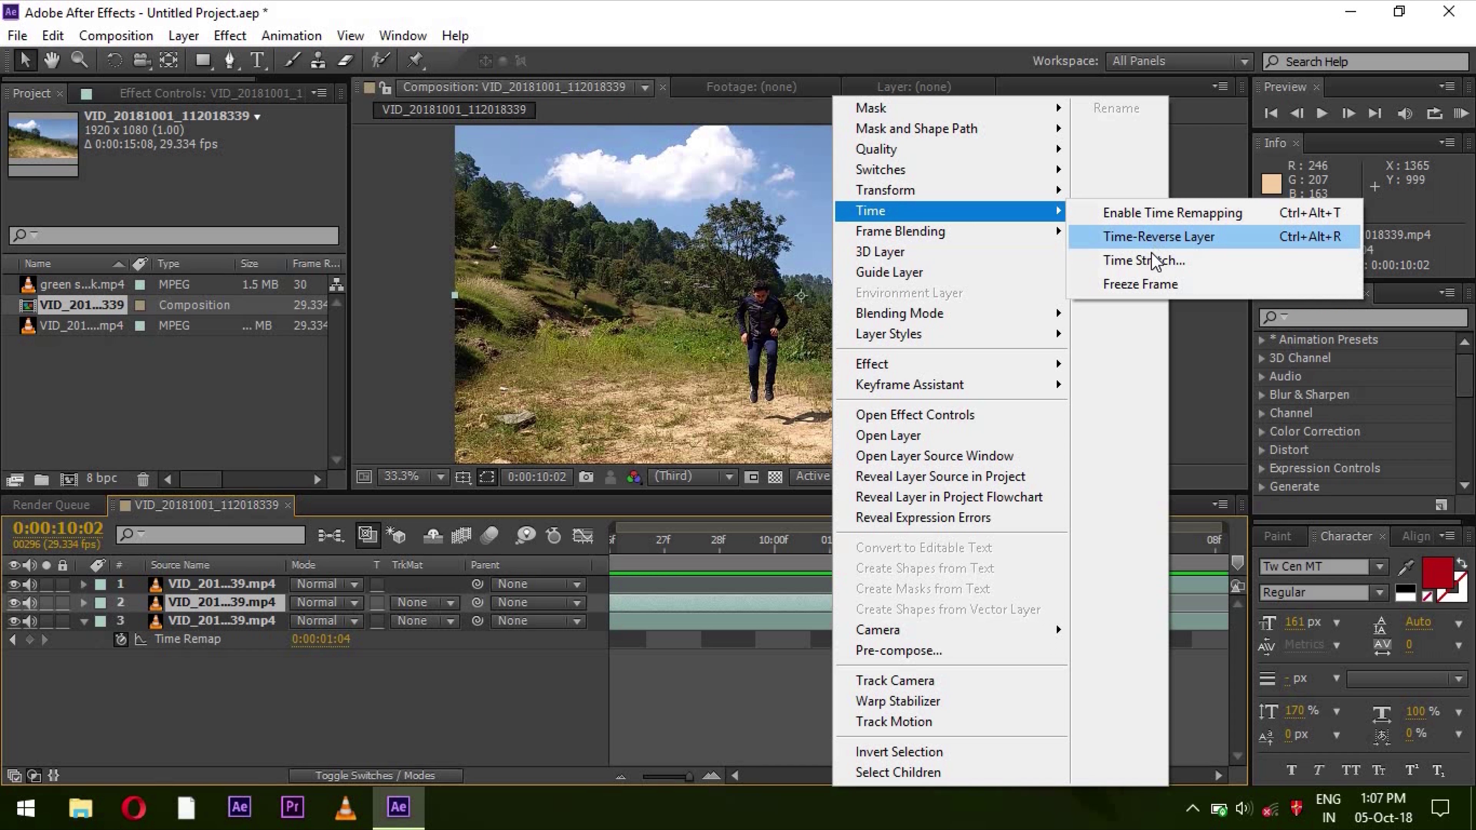
left_click(1141, 285)
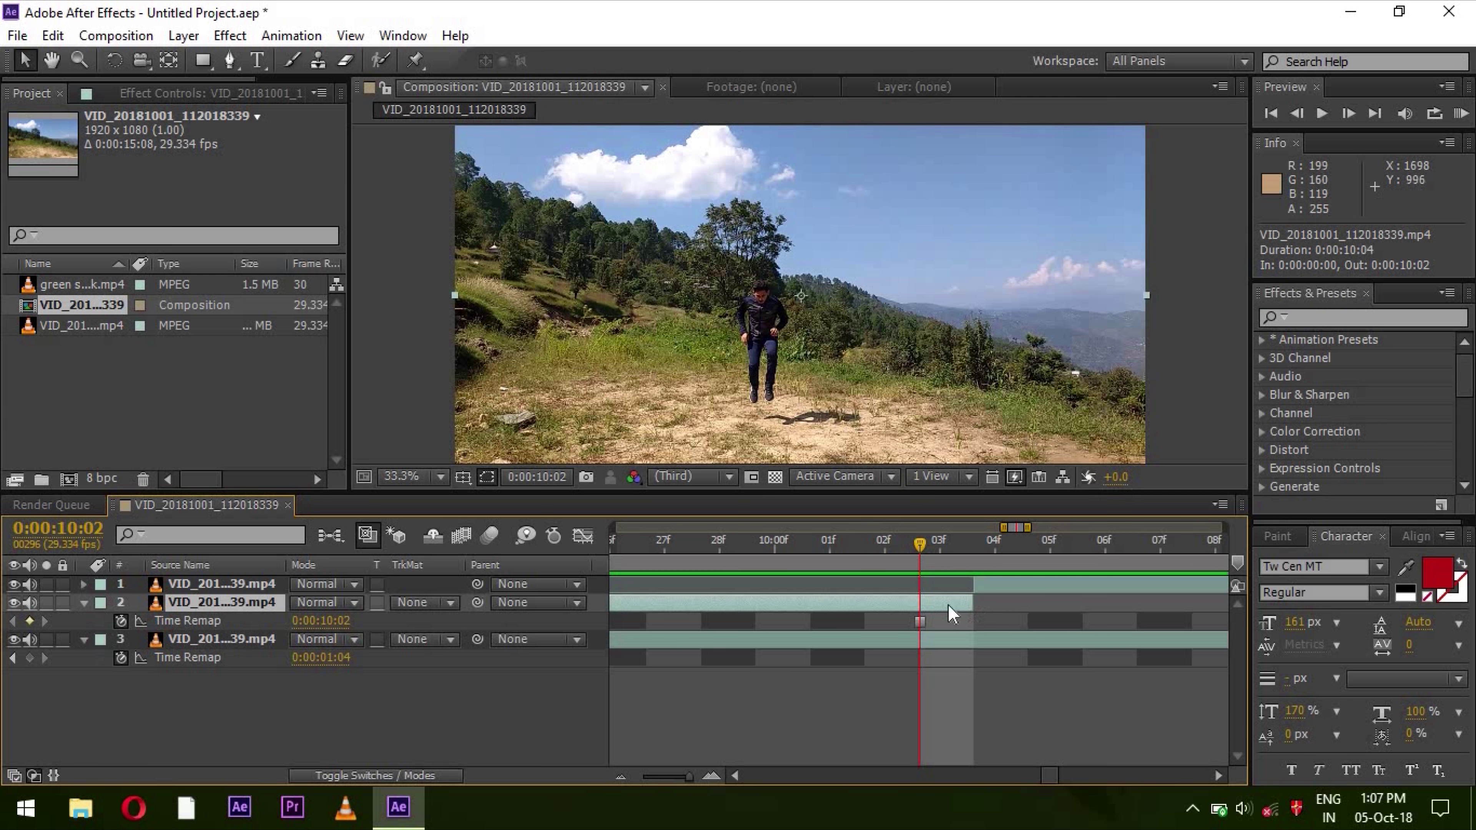
- At 0:00:09:07 and 100% magnification, raise the frozen jump layer to about position 972, 330
left_click_drag(688, 780, 619, 786)
left_click_drag(1017, 544, 984, 584)
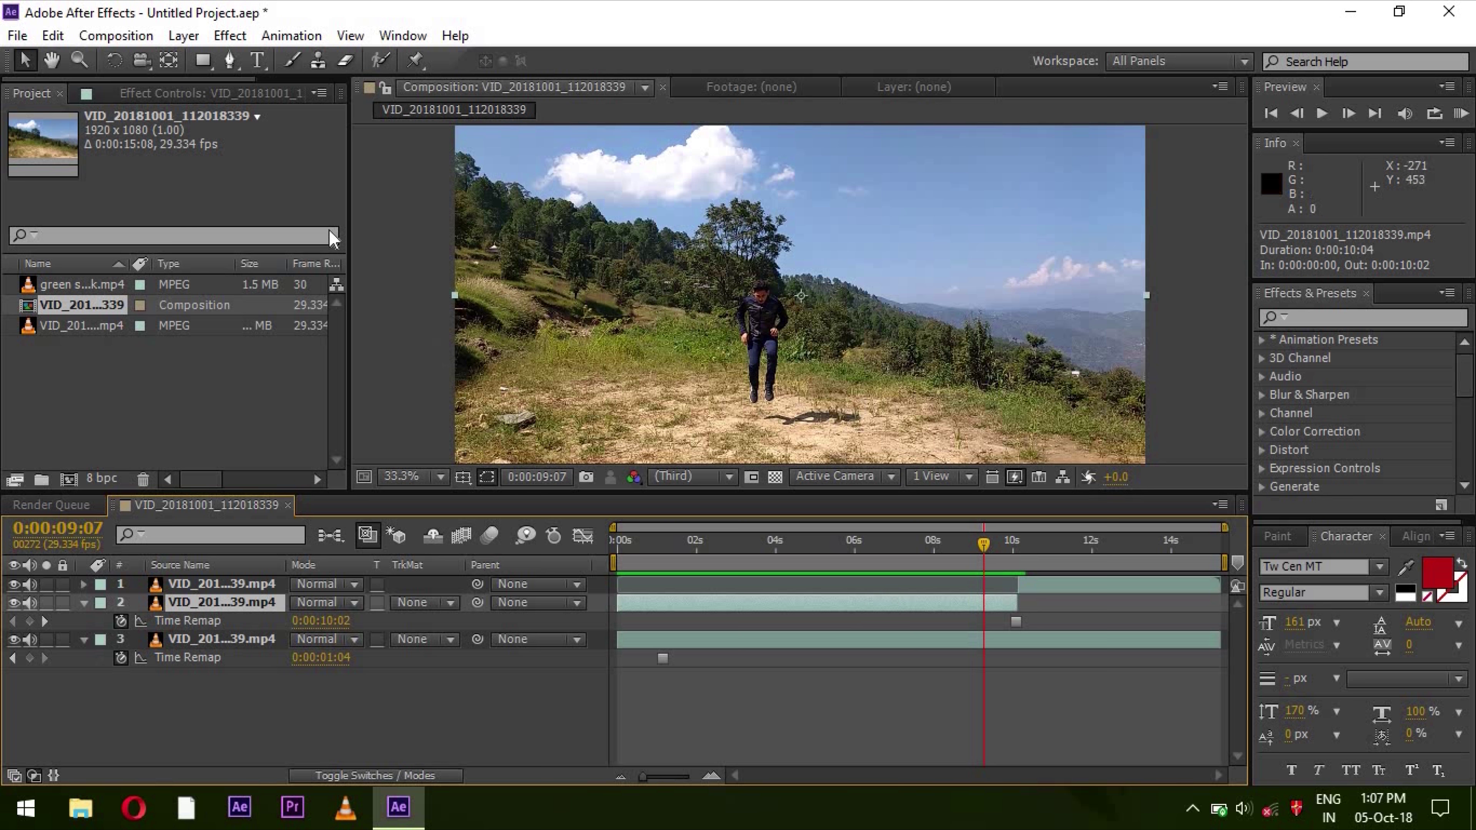
left_click(409, 480)
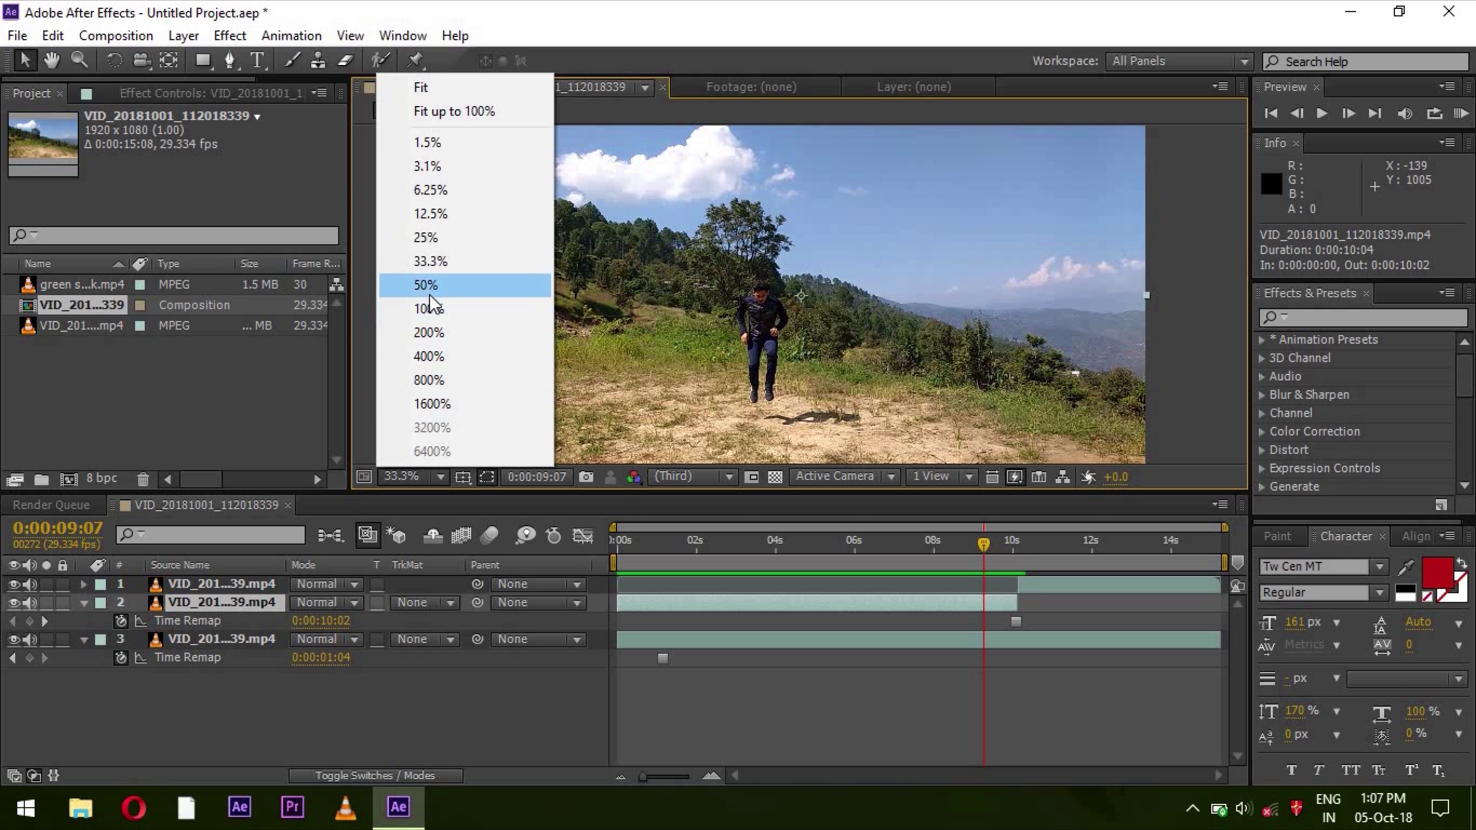
left_click(428, 312)
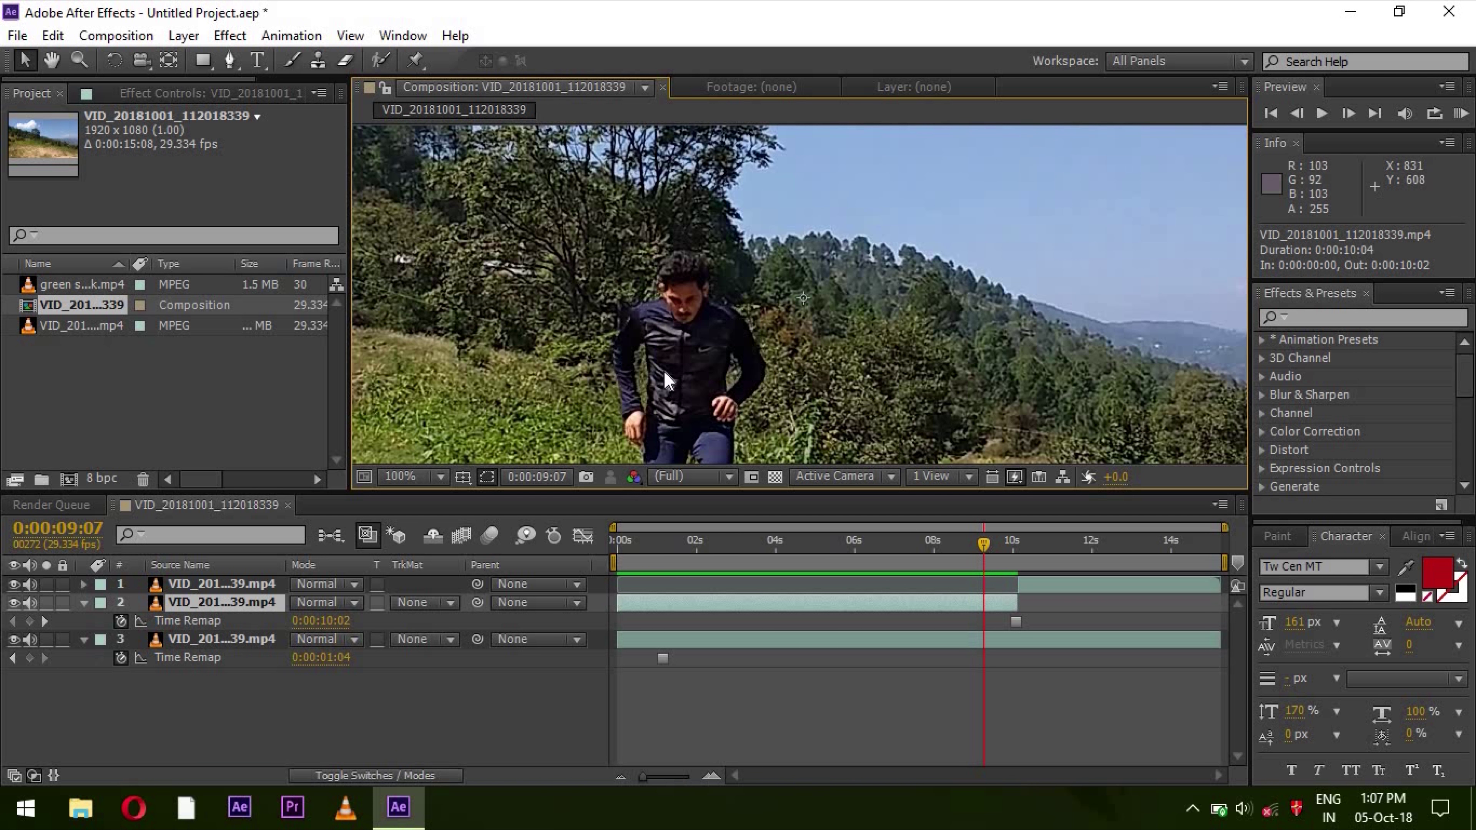
left_click_drag(665, 373, 679, 164)
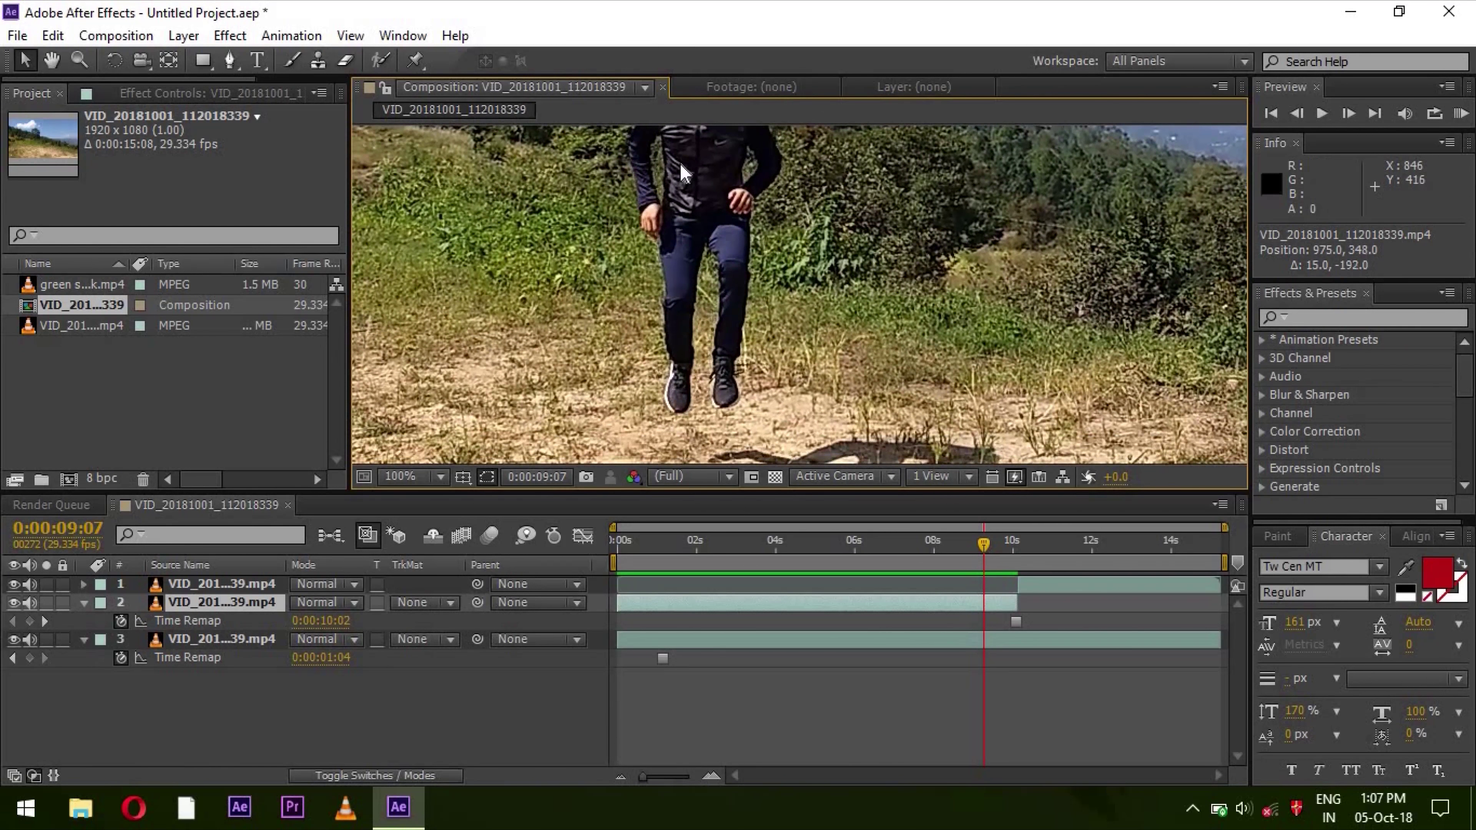
right_click(708, 329)
left_click(620, 256)
mouse_move(618, 248)
left_mouse_down()
mouse_move(622, 205)
mouse_move(615, 260)
left_mouse_up()
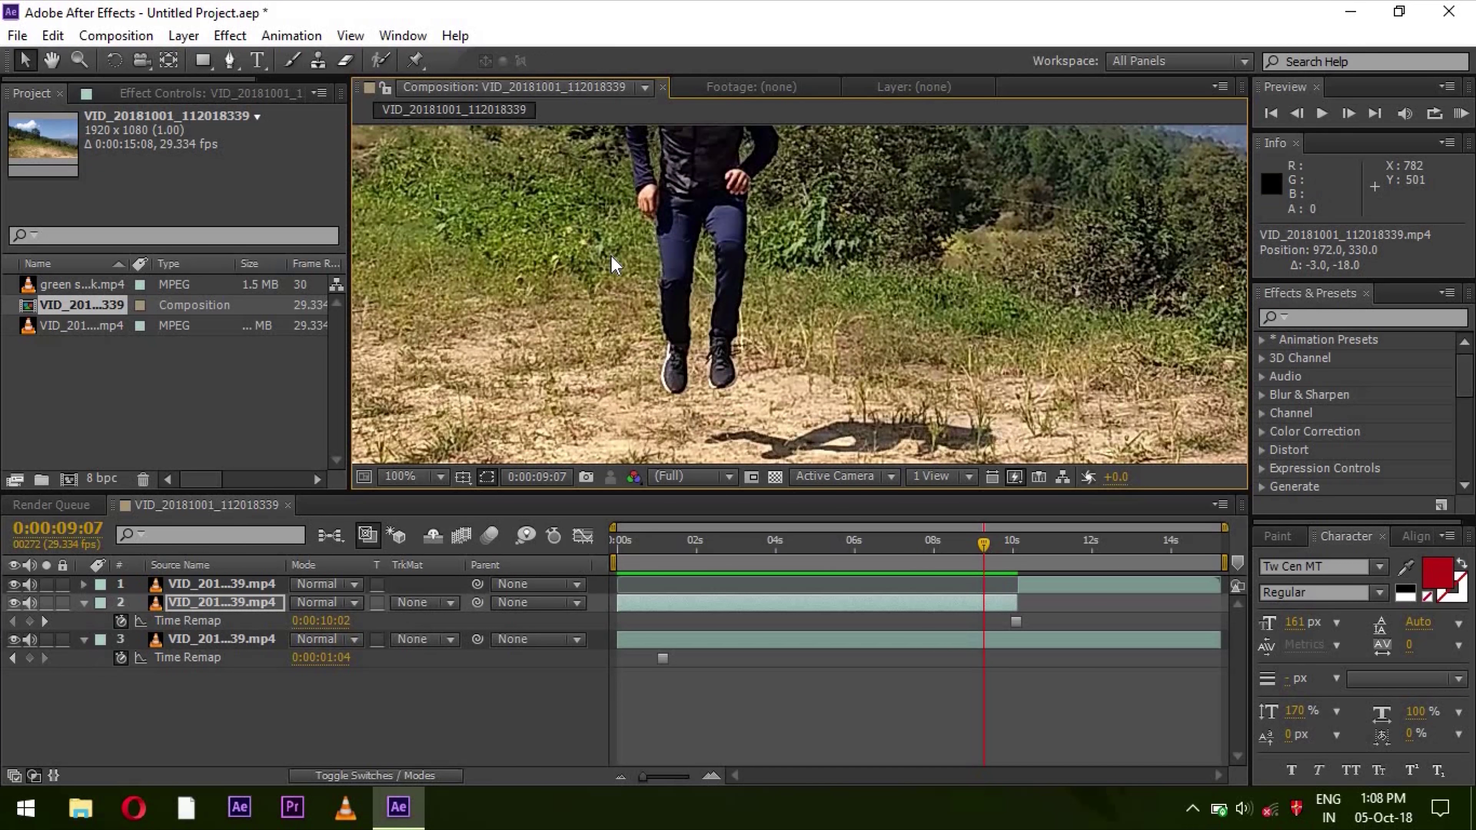
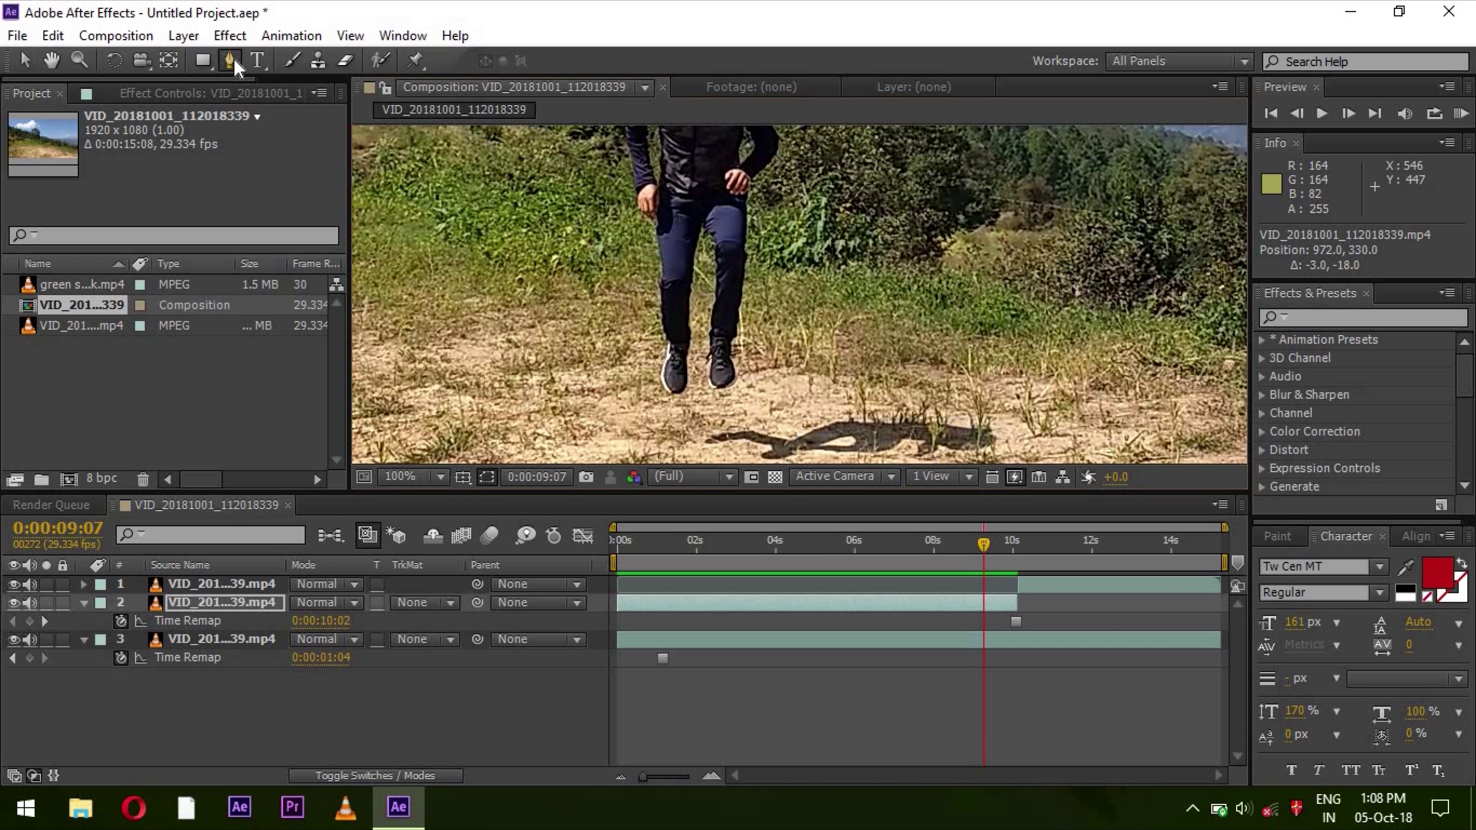
- Trace a closed Pen tool mask around the jumping man's legs, arms, torso and head on the frozen jump layer
left_click(664, 386)
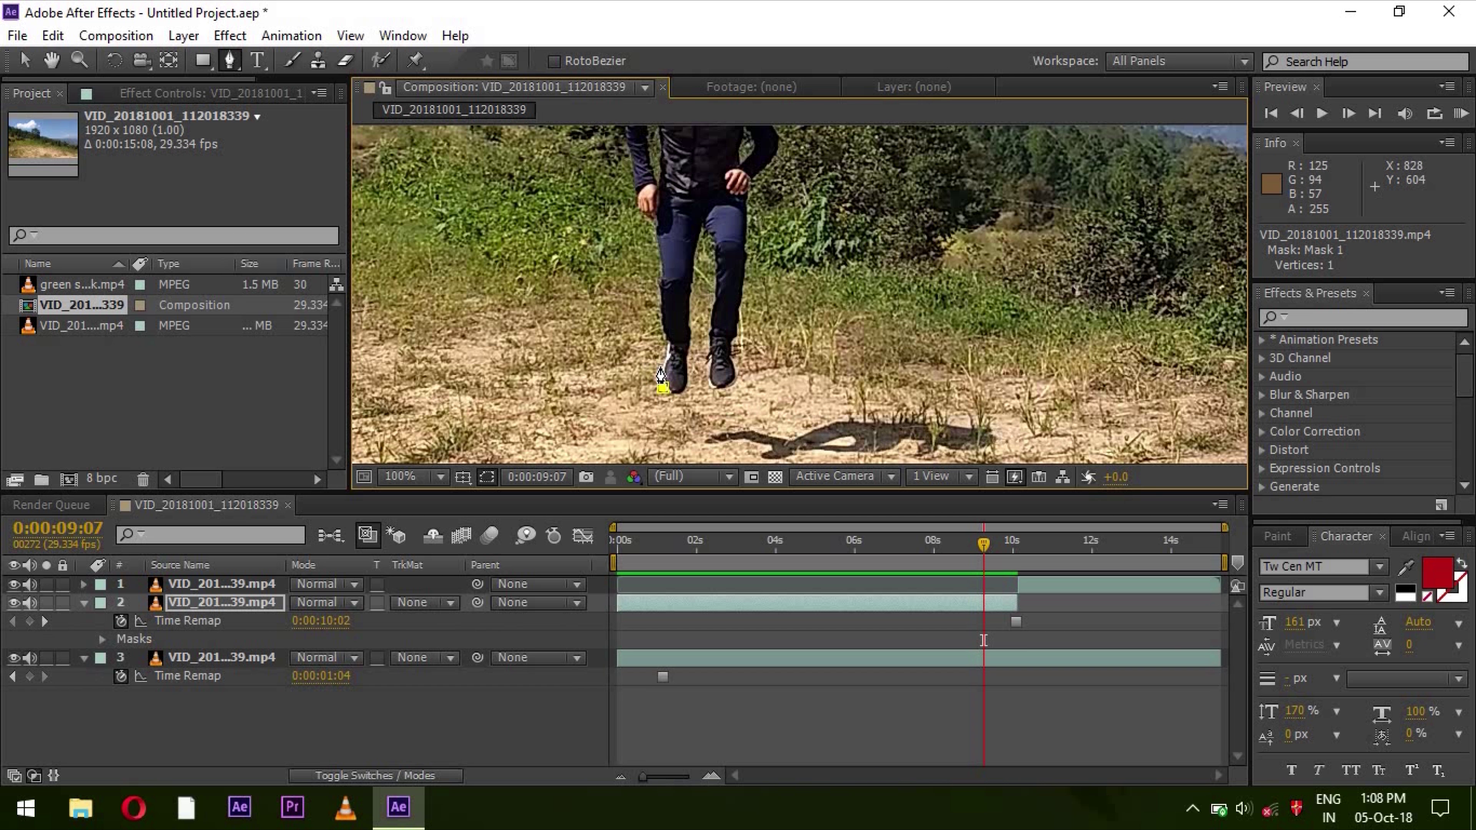
left_click(667, 343)
left_click(660, 316)
left_click(659, 283)
left_click(658, 254)
left_click(655, 223)
left_click(659, 194)
left_click(667, 169)
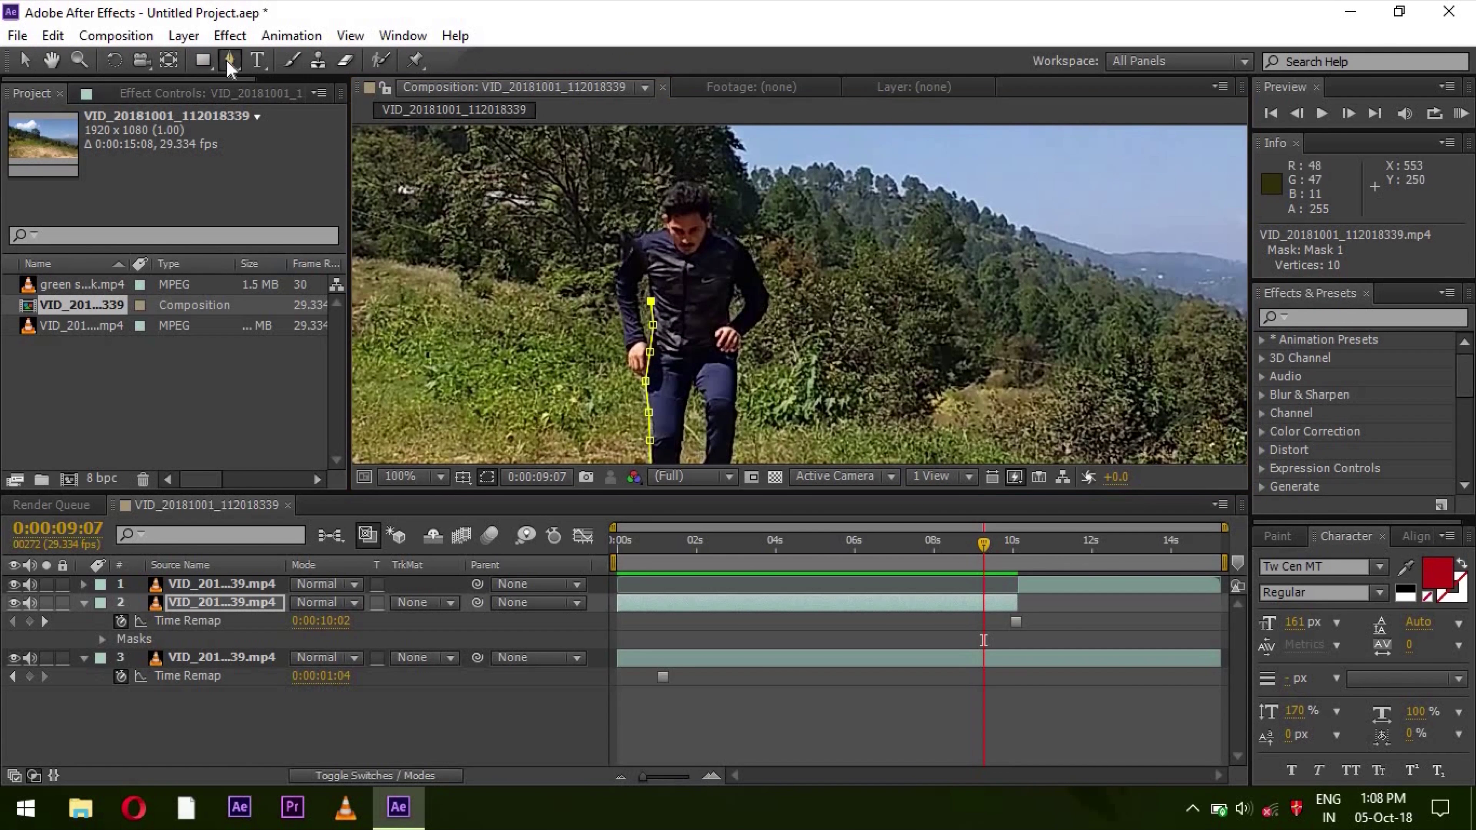
left_click(230, 60)
left_click(646, 271)
left_click(637, 285)
left_click(637, 304)
left_click(646, 340)
left_click(640, 368)
left_click(628, 366)
left_click(623, 343)
left_click(621, 317)
left_click(615, 296)
left_click(613, 276)
left_click(625, 251)
left_click(640, 236)
left_click(656, 229)
left_click(661, 215)
left_click(661, 195)
left_click(671, 183)
left_click(686, 179)
left_click(702, 183)
left_click(713, 203)
left_click(713, 221)
left_click(724, 234)
left_click(741, 238)
left_click(753, 256)
left_click(763, 279)
left_click(769, 299)
left_click(758, 316)
left_click(743, 336)
left_click(52, 60)
key("g")
left_click(729, 218)
left_click(727, 239)
left_click(729, 268)
left_click(727, 296)
left_click(723, 331)
left_click(719, 351)
left_click(712, 370)
left_click(712, 383)
left_click(719, 400)
left_click(691, 409)
left_click(688, 365)
left_click(691, 329)
left_click(695, 304)
left_click(697, 277)
left_click(686, 252)
left_click(678, 269)
left_click(675, 304)
left_click(670, 340)
left_click(672, 369)
left_click(669, 392)
left_click(662, 418)
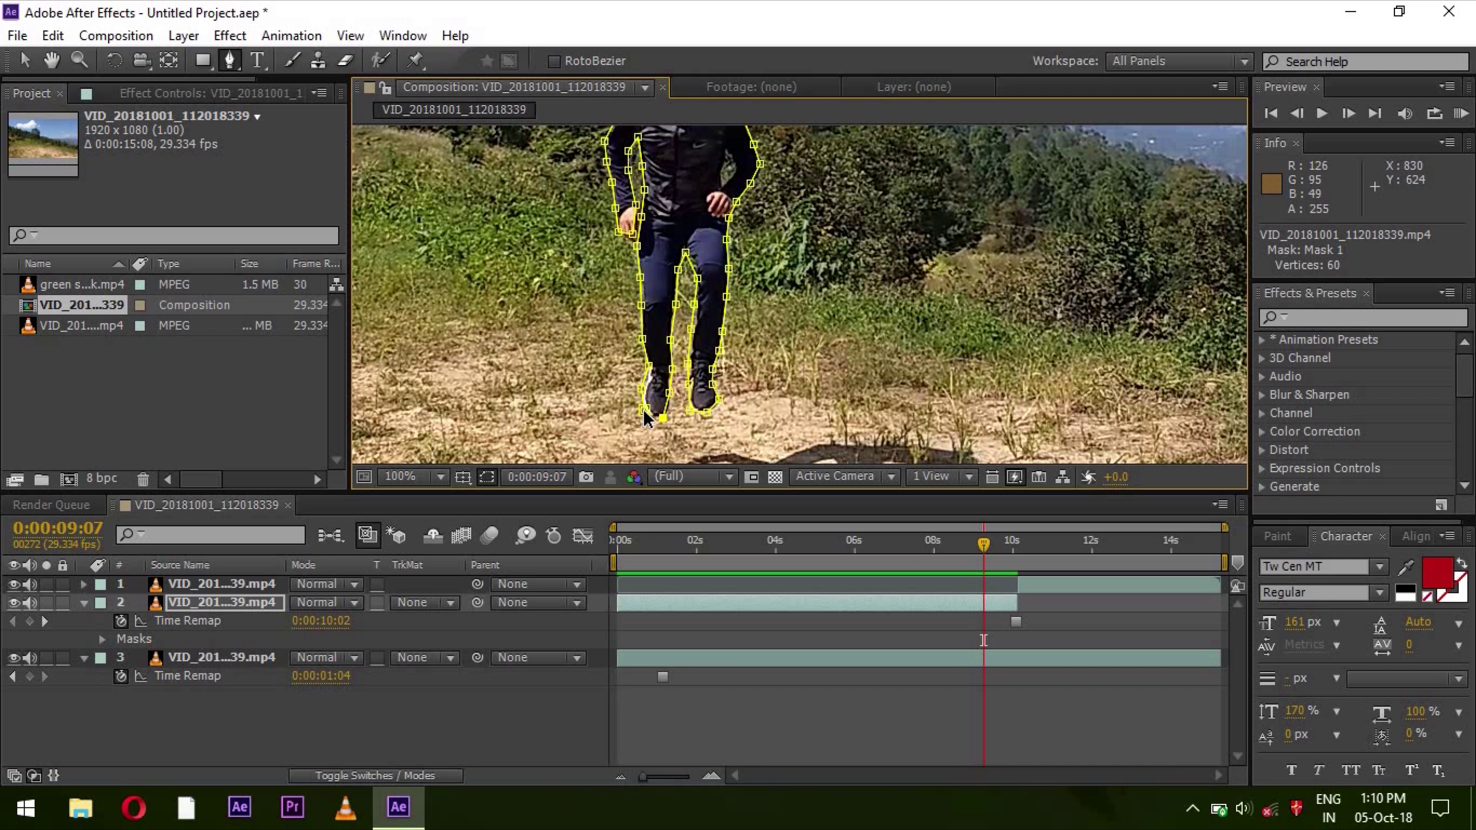
left_click(645, 412)
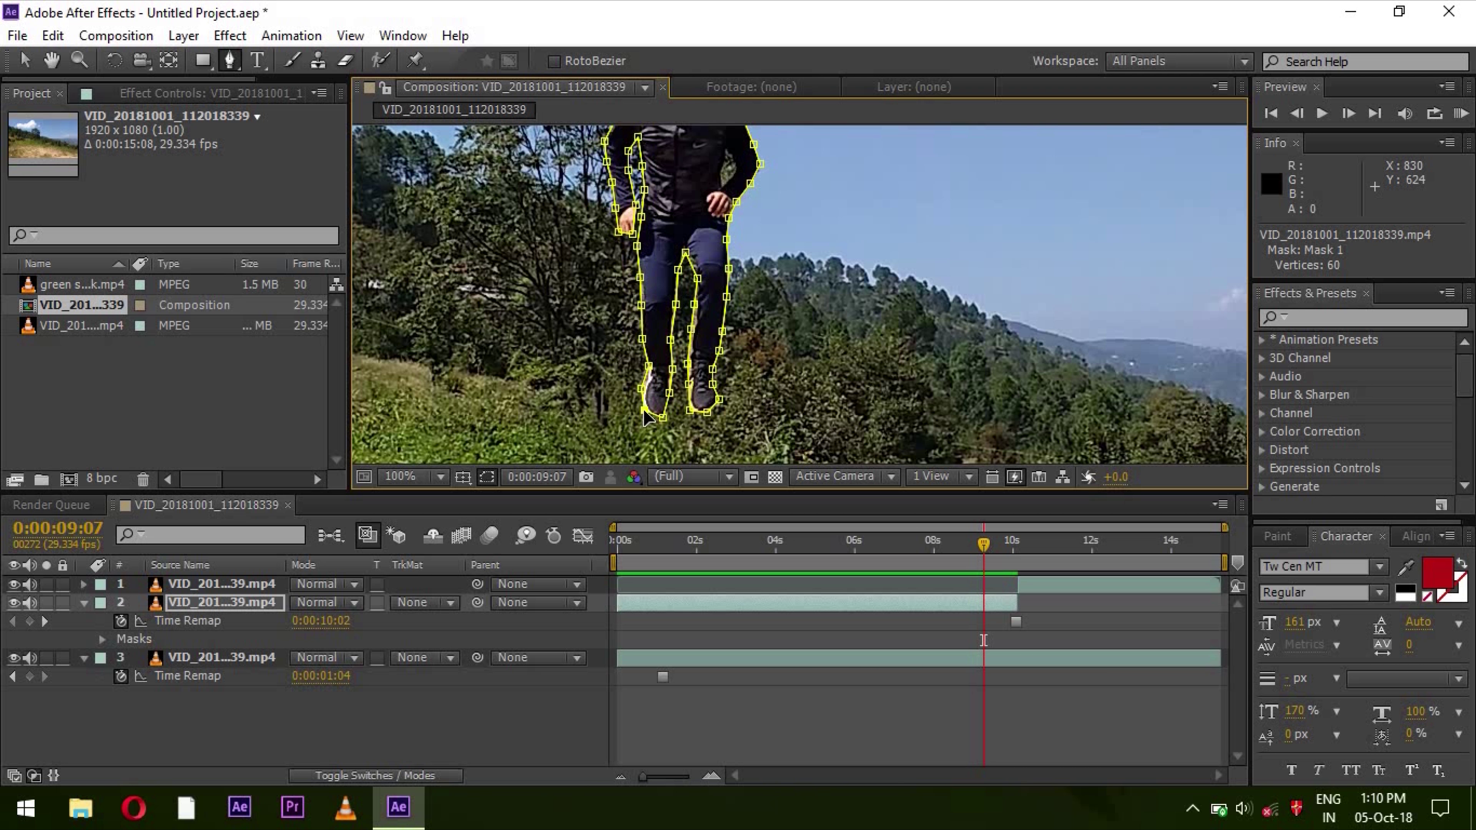
- Inspect the masked jumper at 33.3% magnification with the frozen background hidden and shown, and review the frames up to 0:00:09:28
left_click(415, 485)
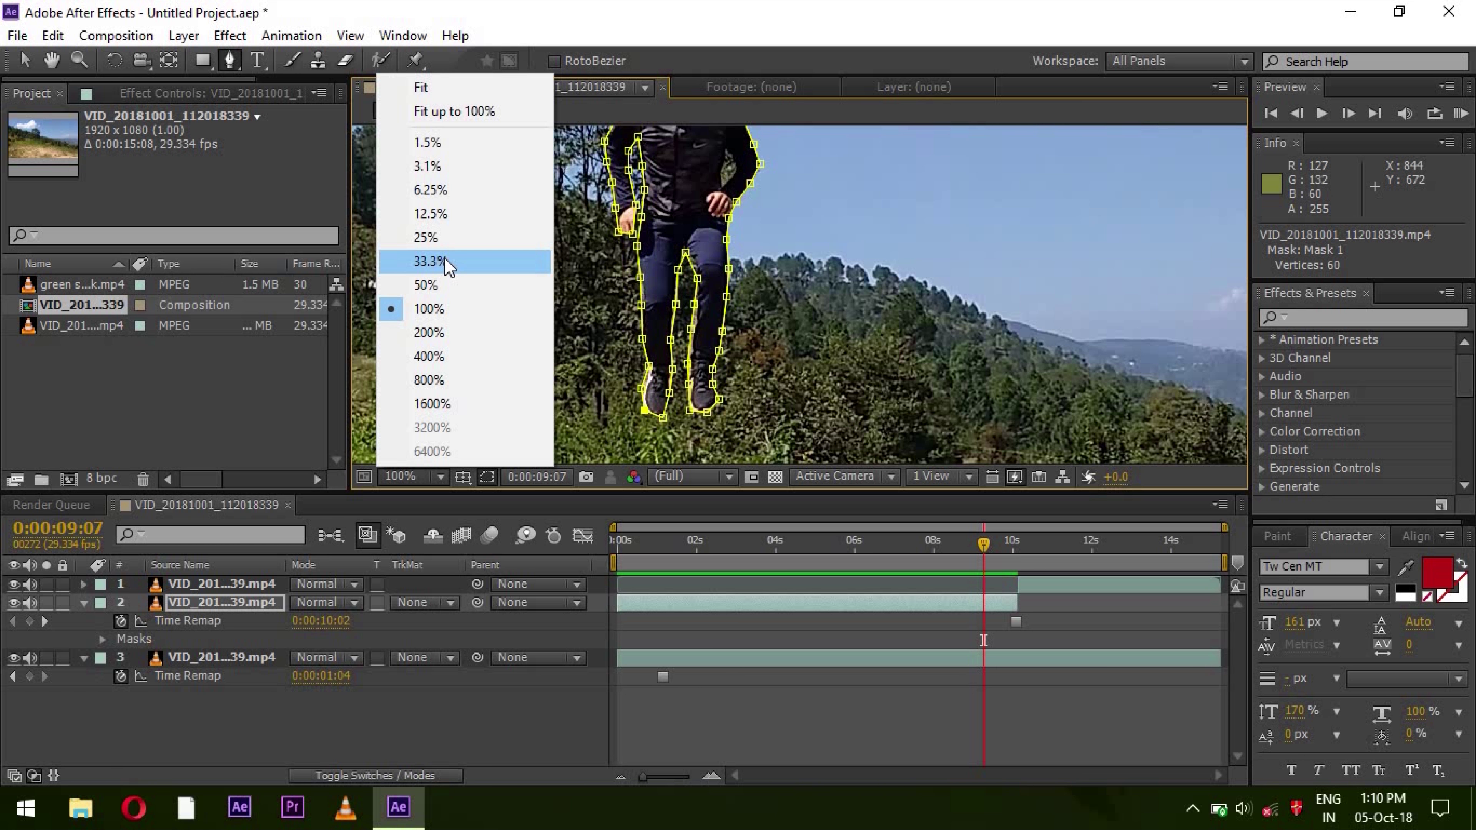
left_click(430, 262)
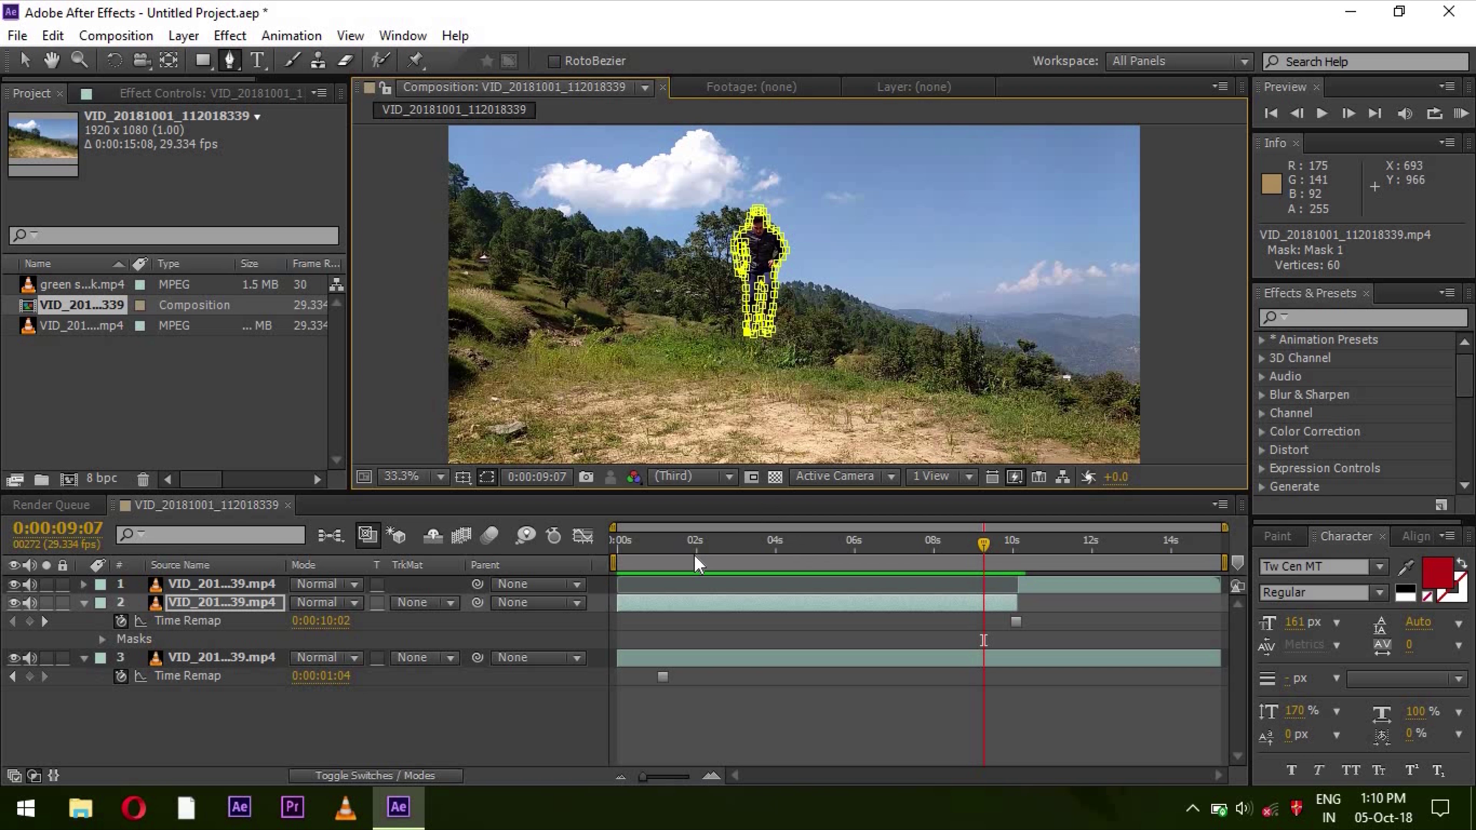
left_click(13, 658)
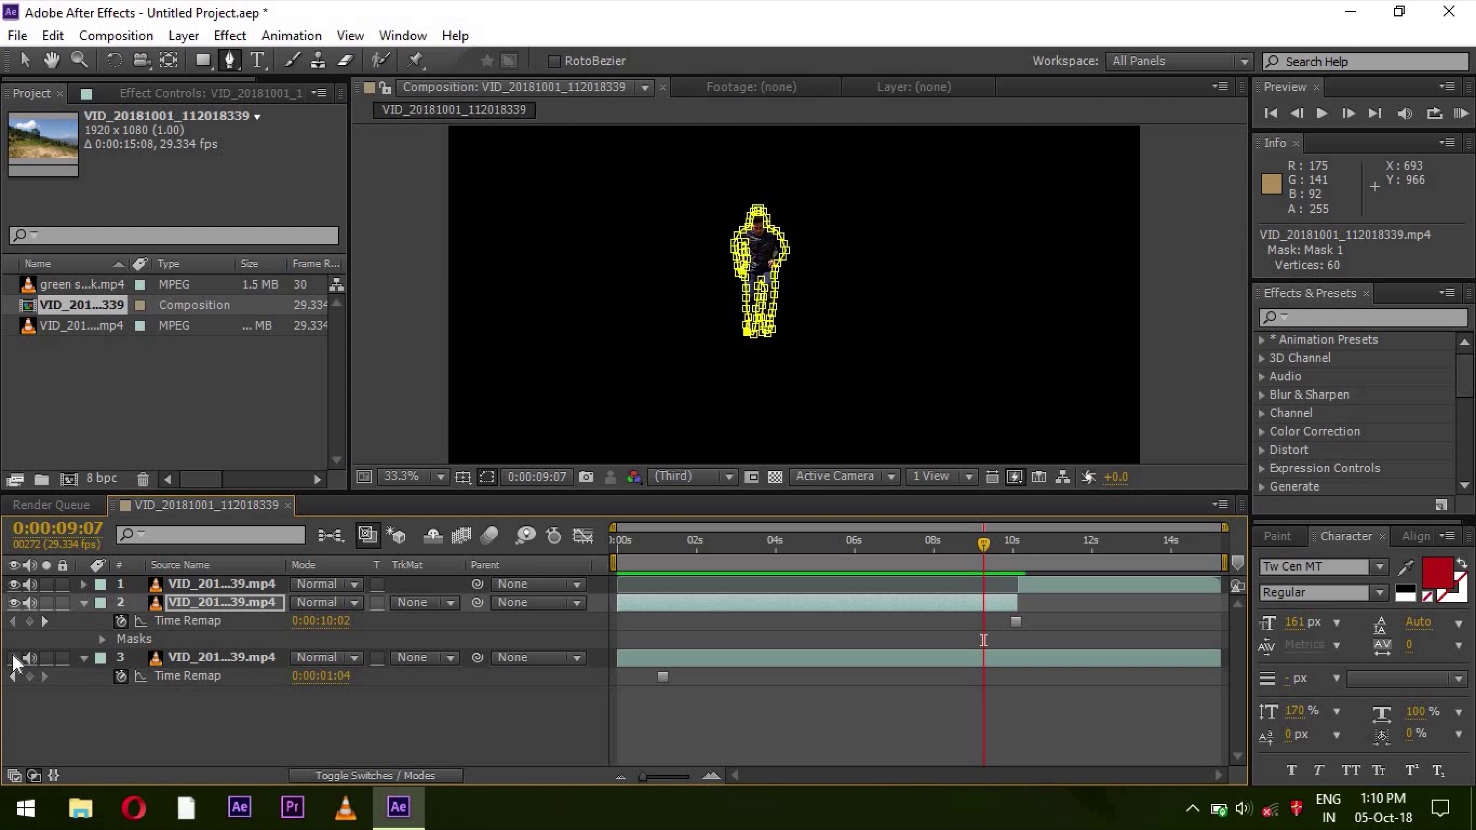
left_click(13, 658)
left_click(12, 657)
left_click(12, 658)
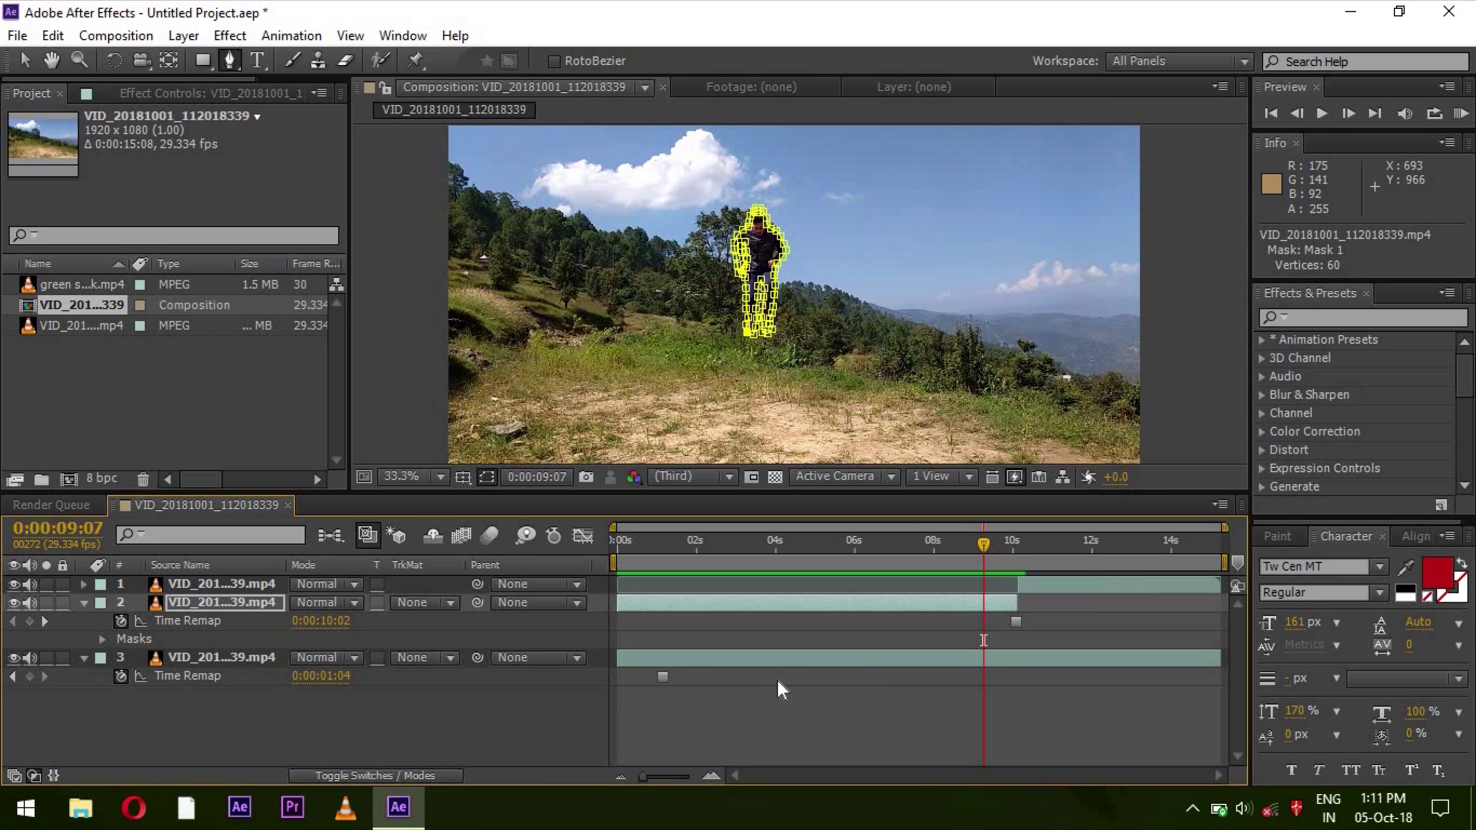
left_click_drag(982, 546, 761, 582)
left_click_drag(920, 587, 1012, 585)
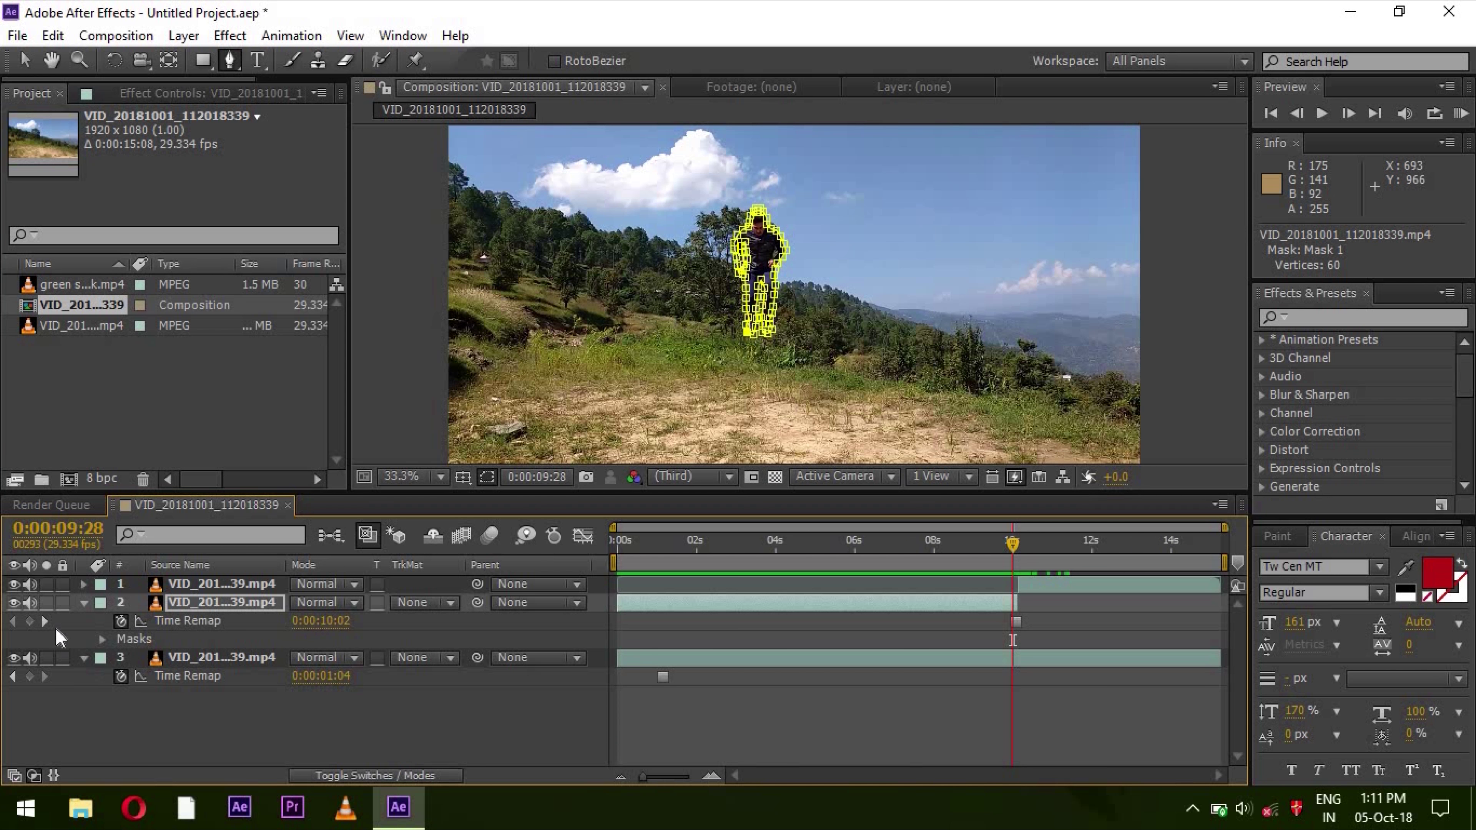
- Collapse the masked jump layer's properties and trim the layer's start to 0:00:09:11
left_click(84, 603)
left_click(471, 723)
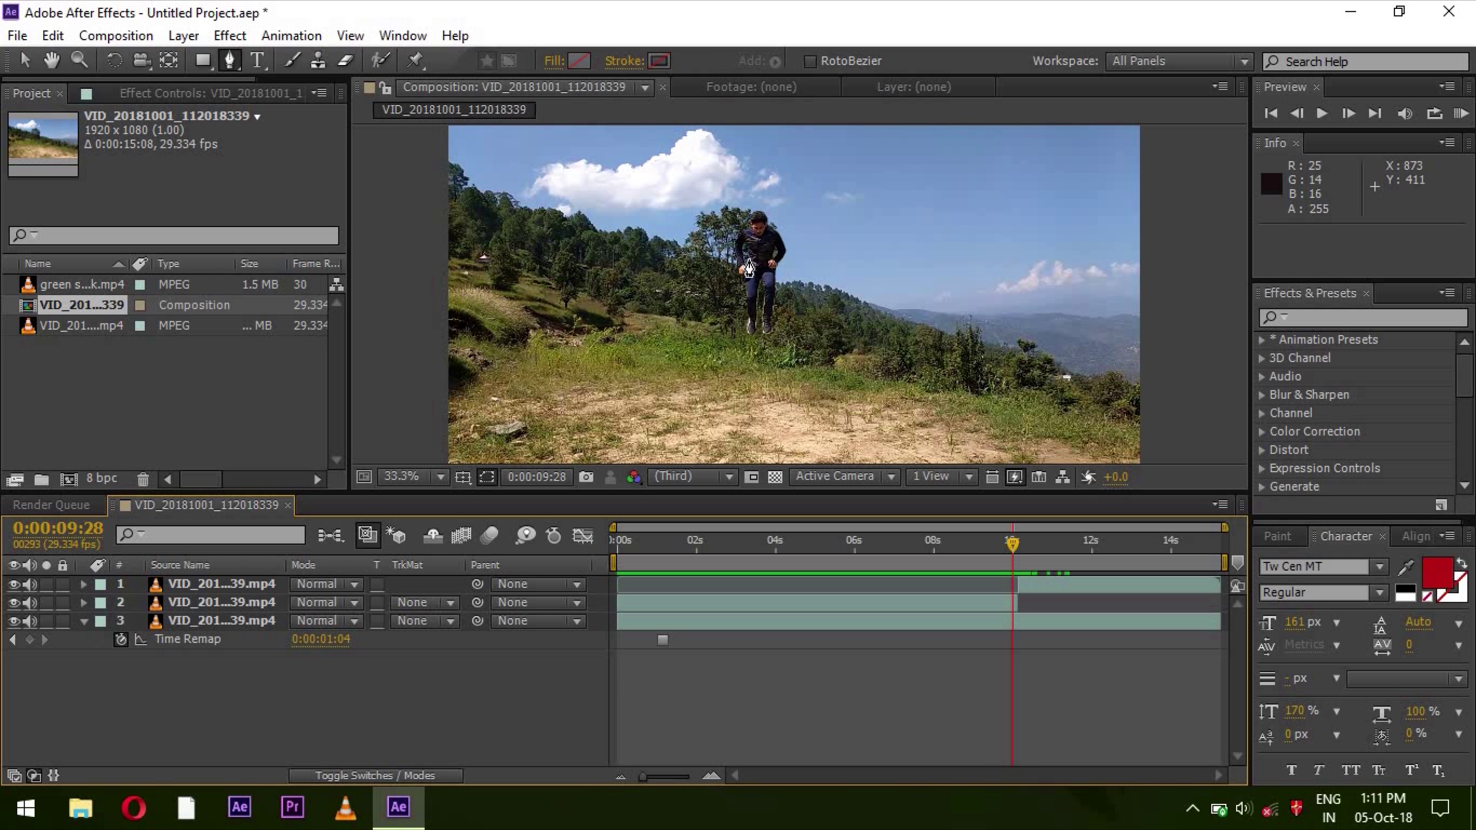
left_click(26, 59)
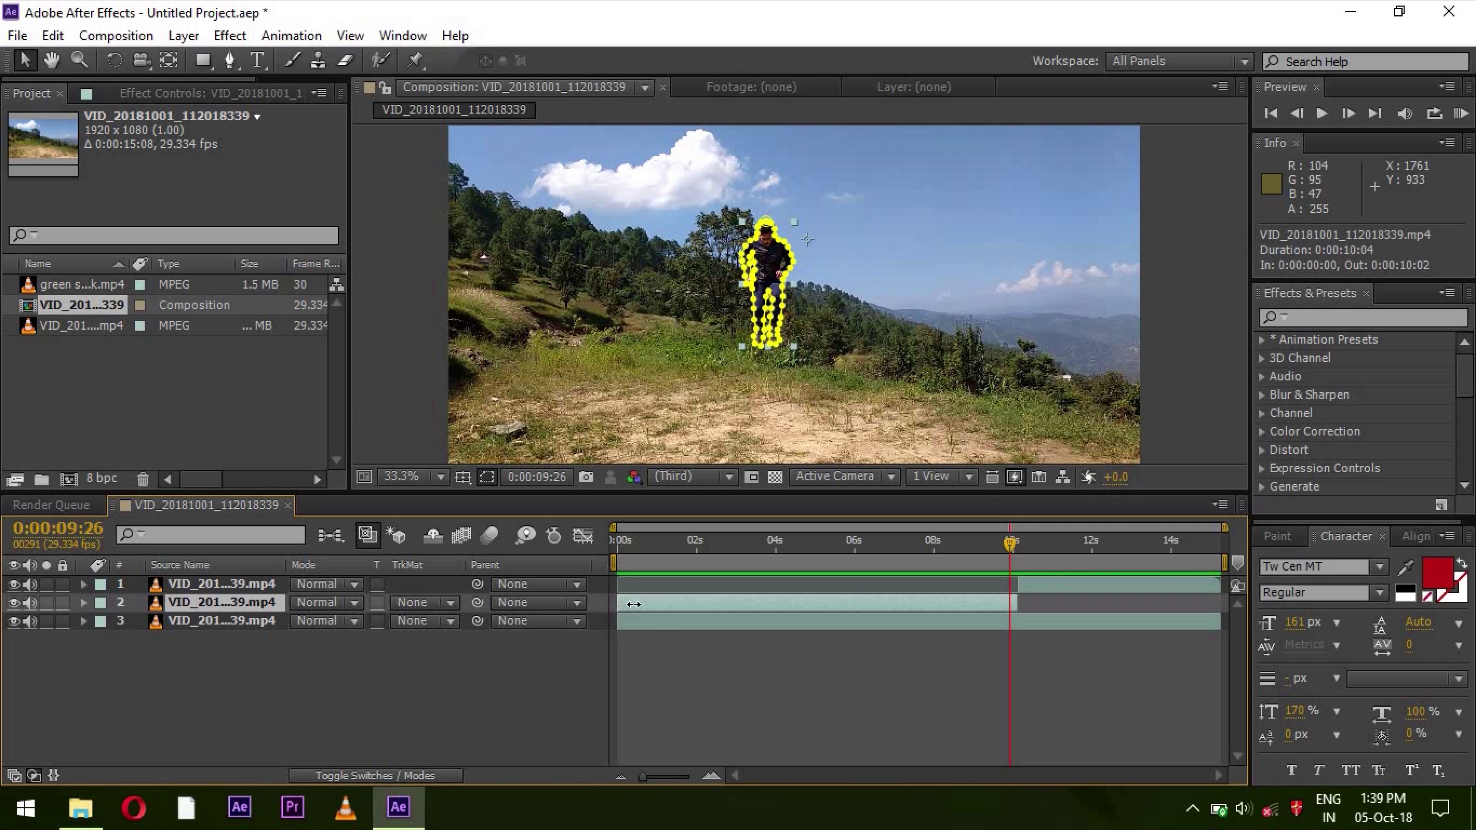
left_click_drag(619, 603, 989, 592)
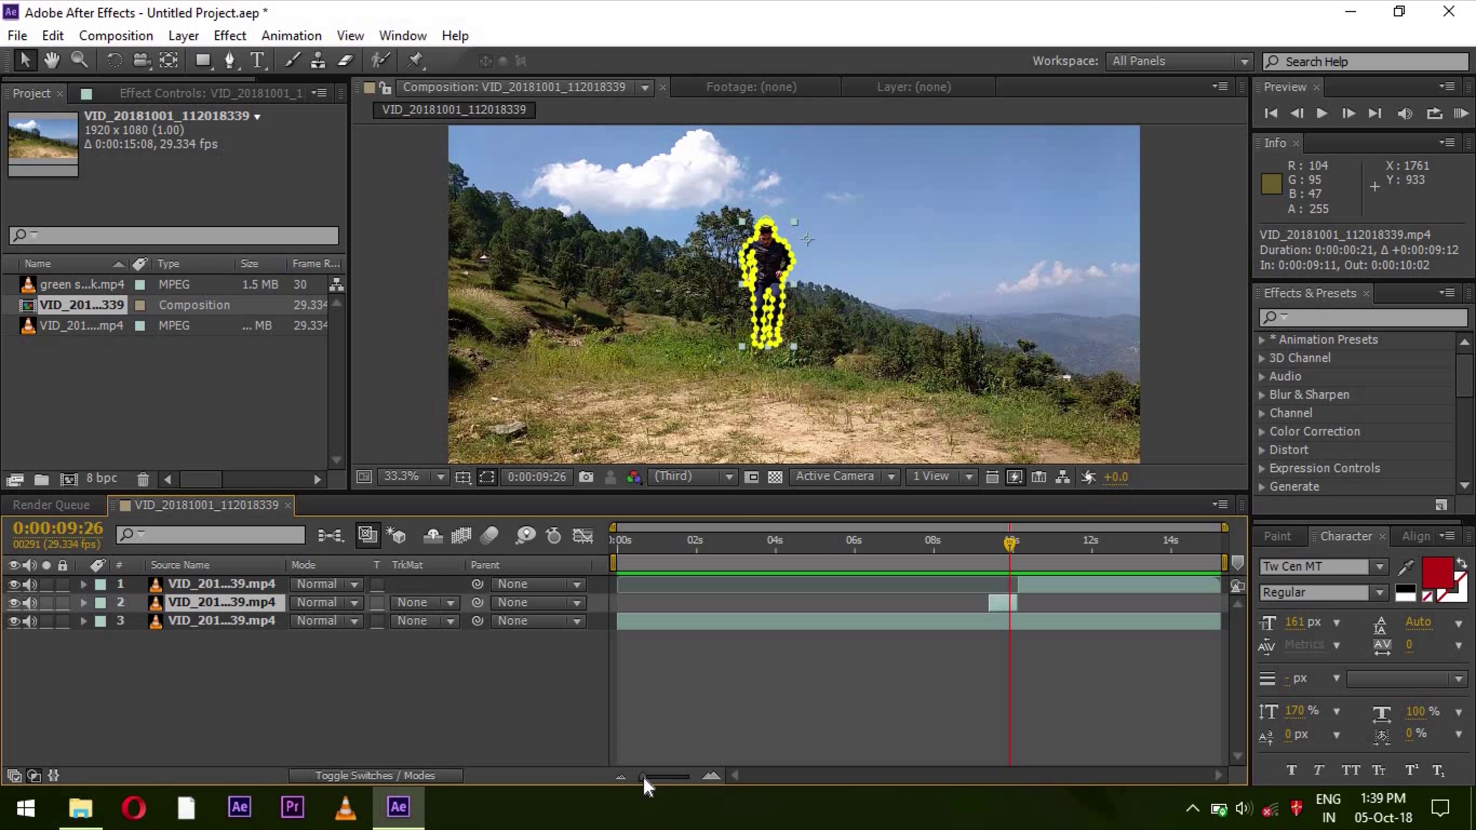
- Add Position and Scale keyframes to the masked jump layer at 0:00:10:02
left_click_drag(653, 781, 684, 782)
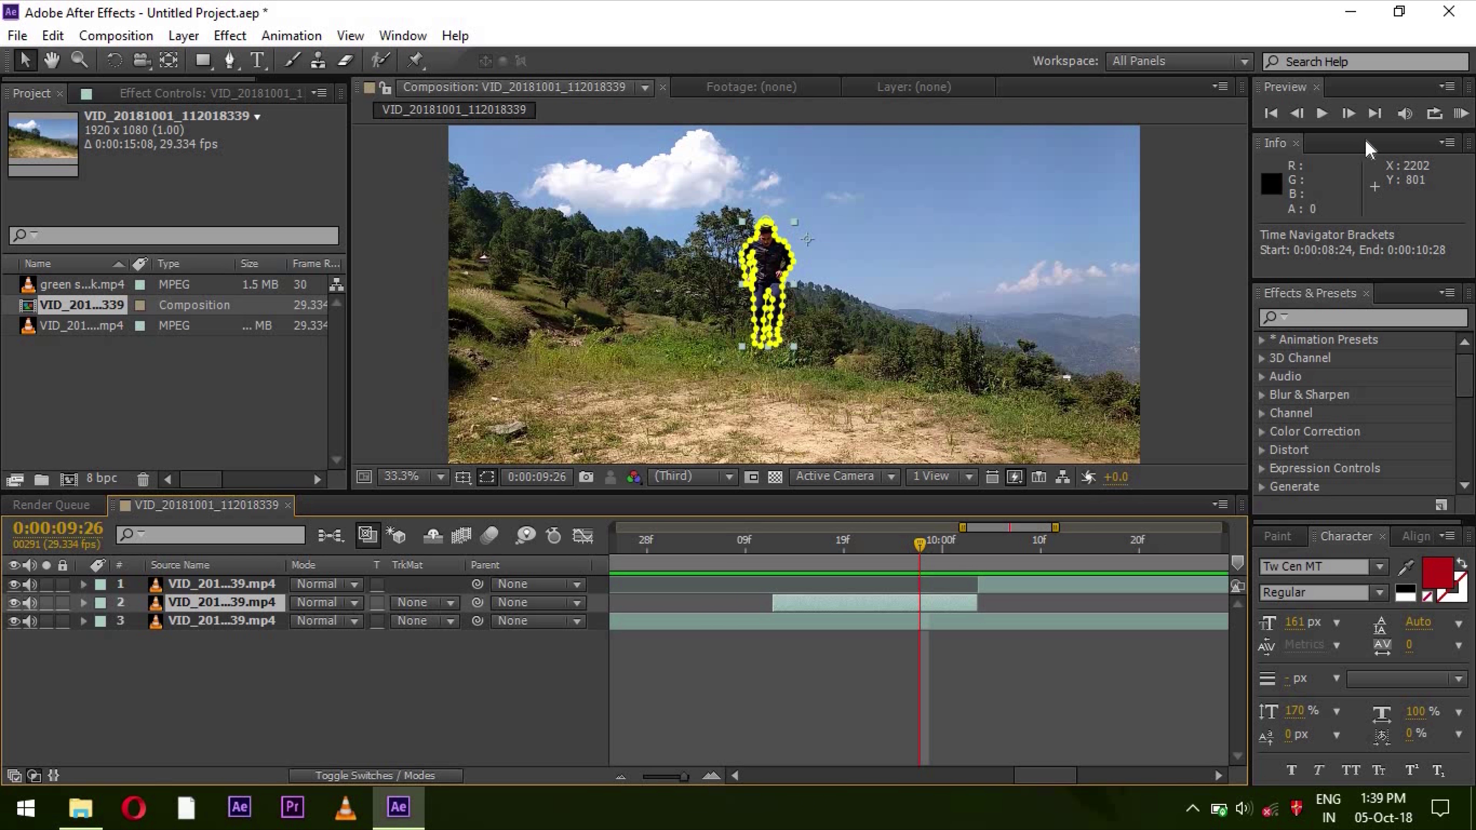
double_click(1349, 114)
left_click(1348, 114)
left_click(1348, 114)
left_click(1348, 114)
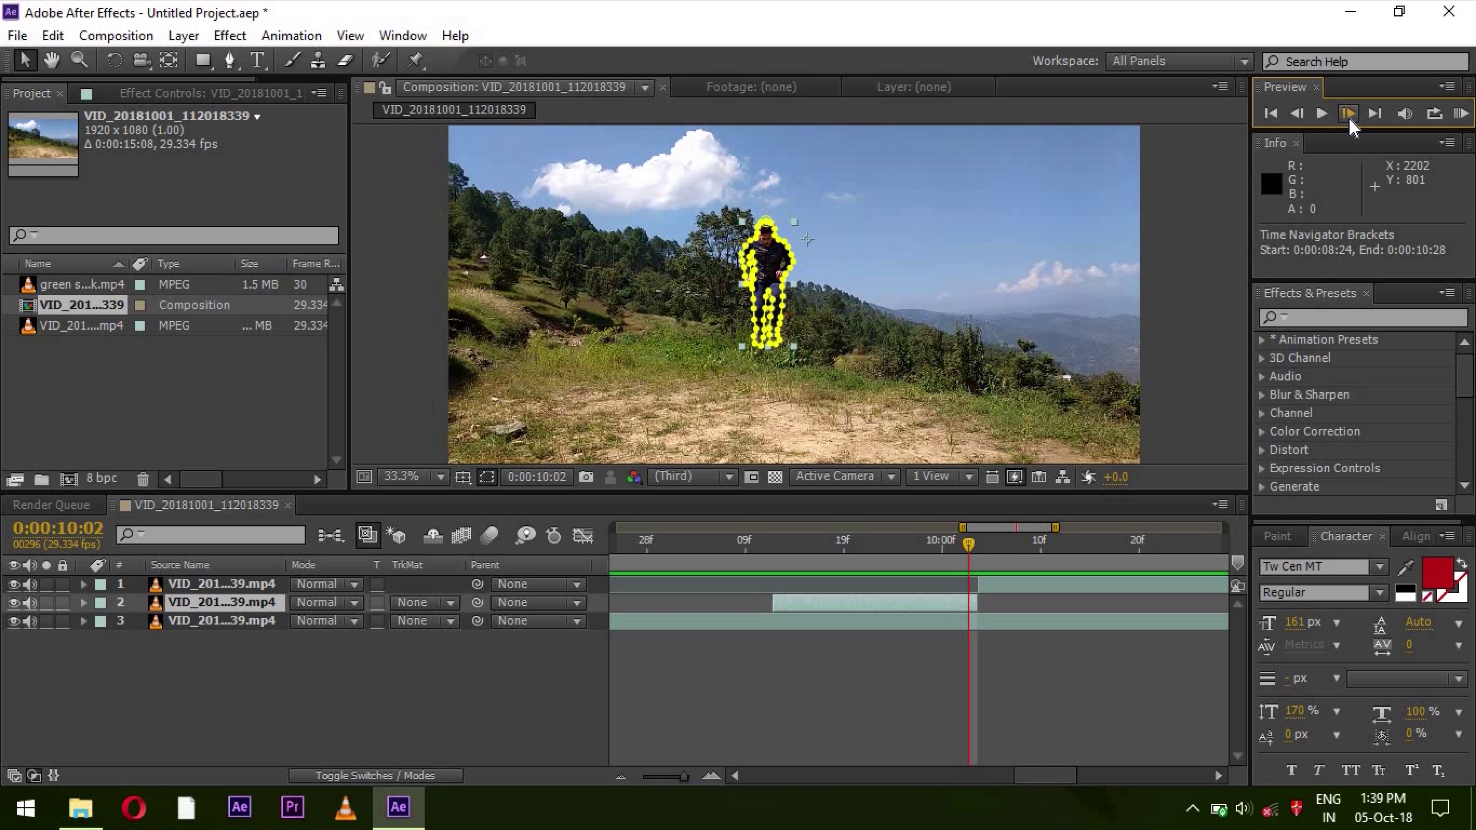
left_click(85, 599)
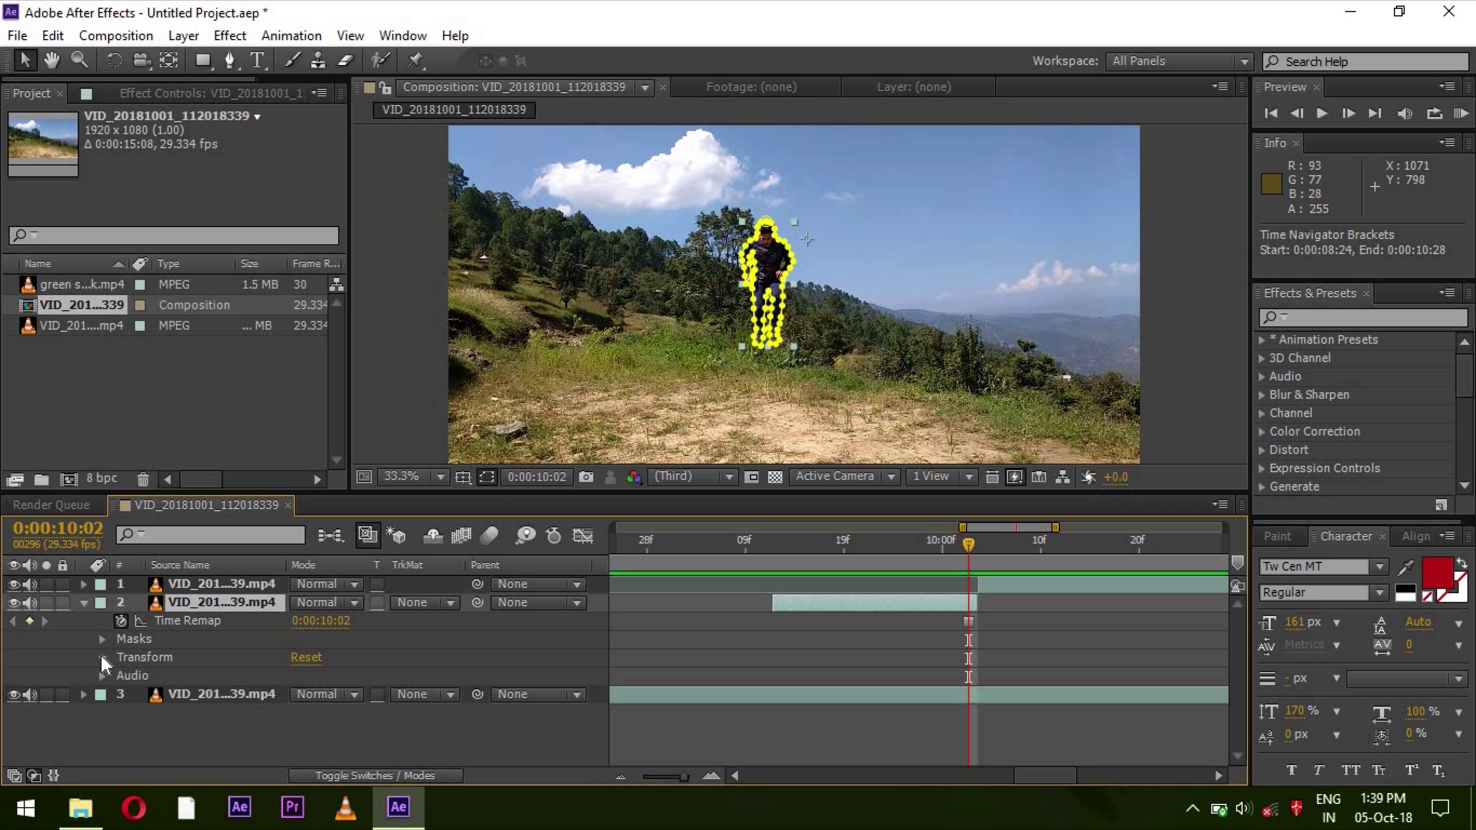
left_click(102, 658)
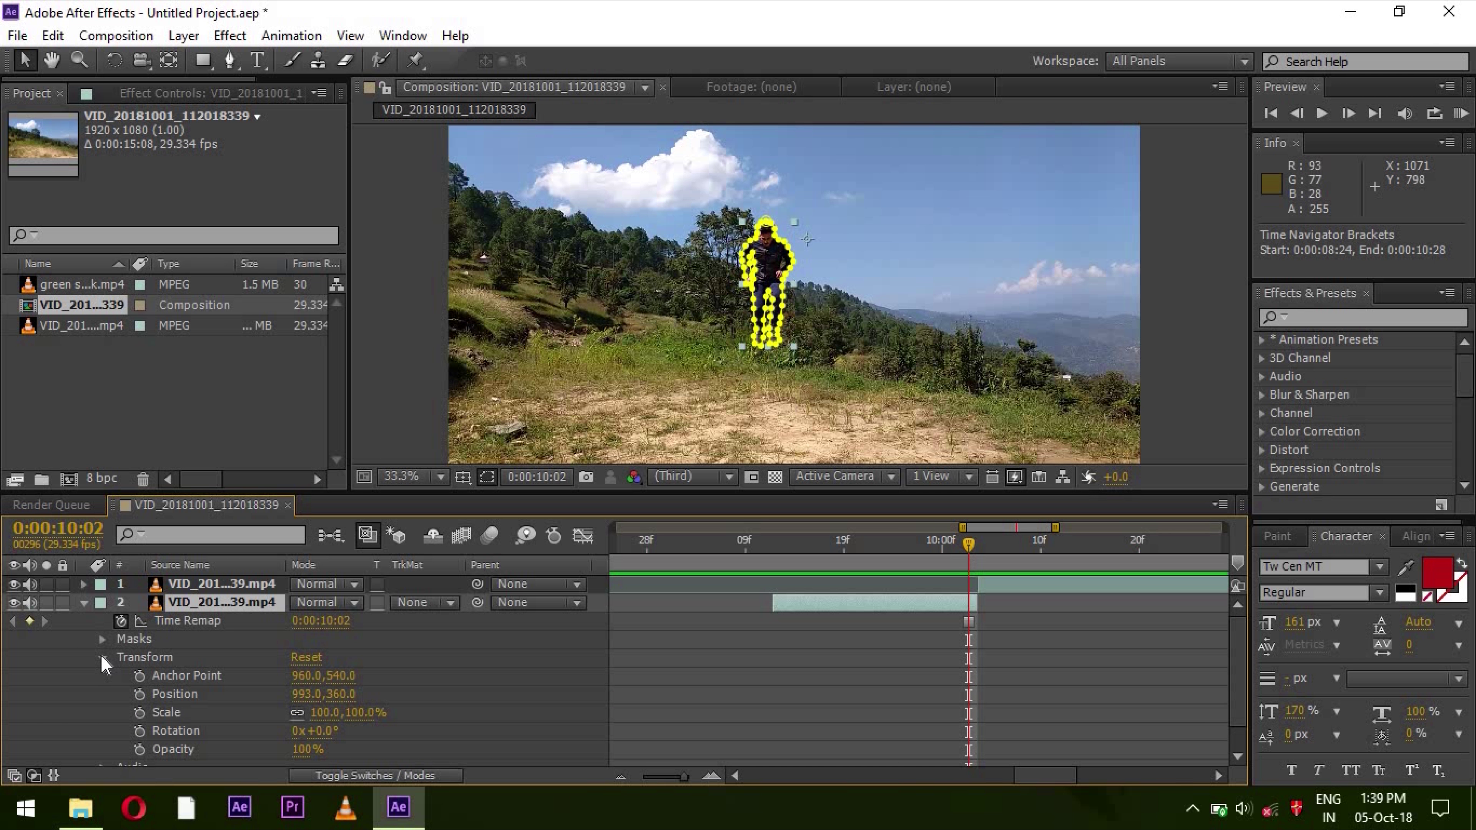
left_click(139, 695)
left_click(138, 713)
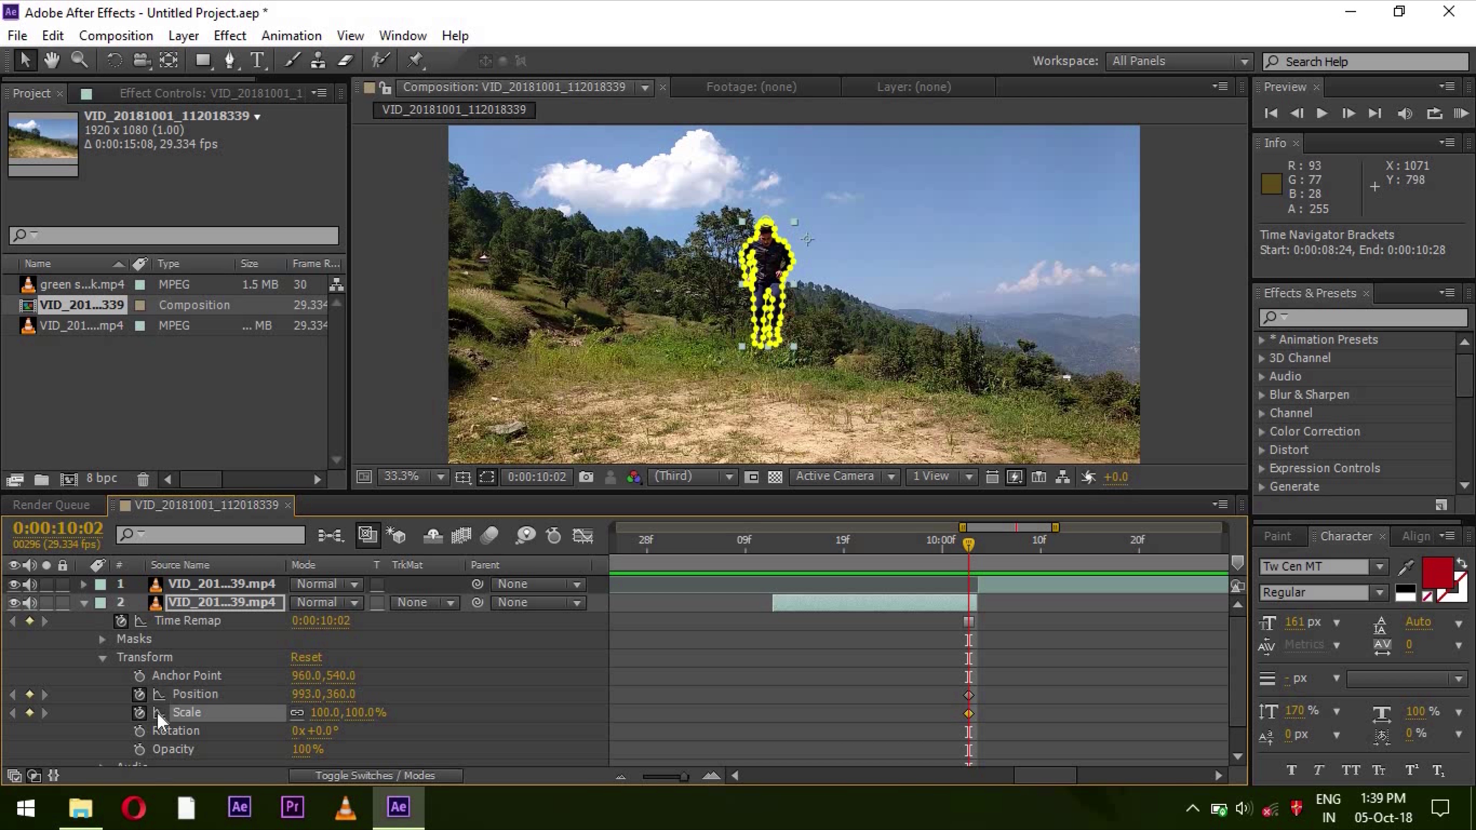
- At 0:00:09:11, add Position and Scale keyframes to the masked jump layer and set its scale to 0%
left_click_drag(744, 552, 779, 562)
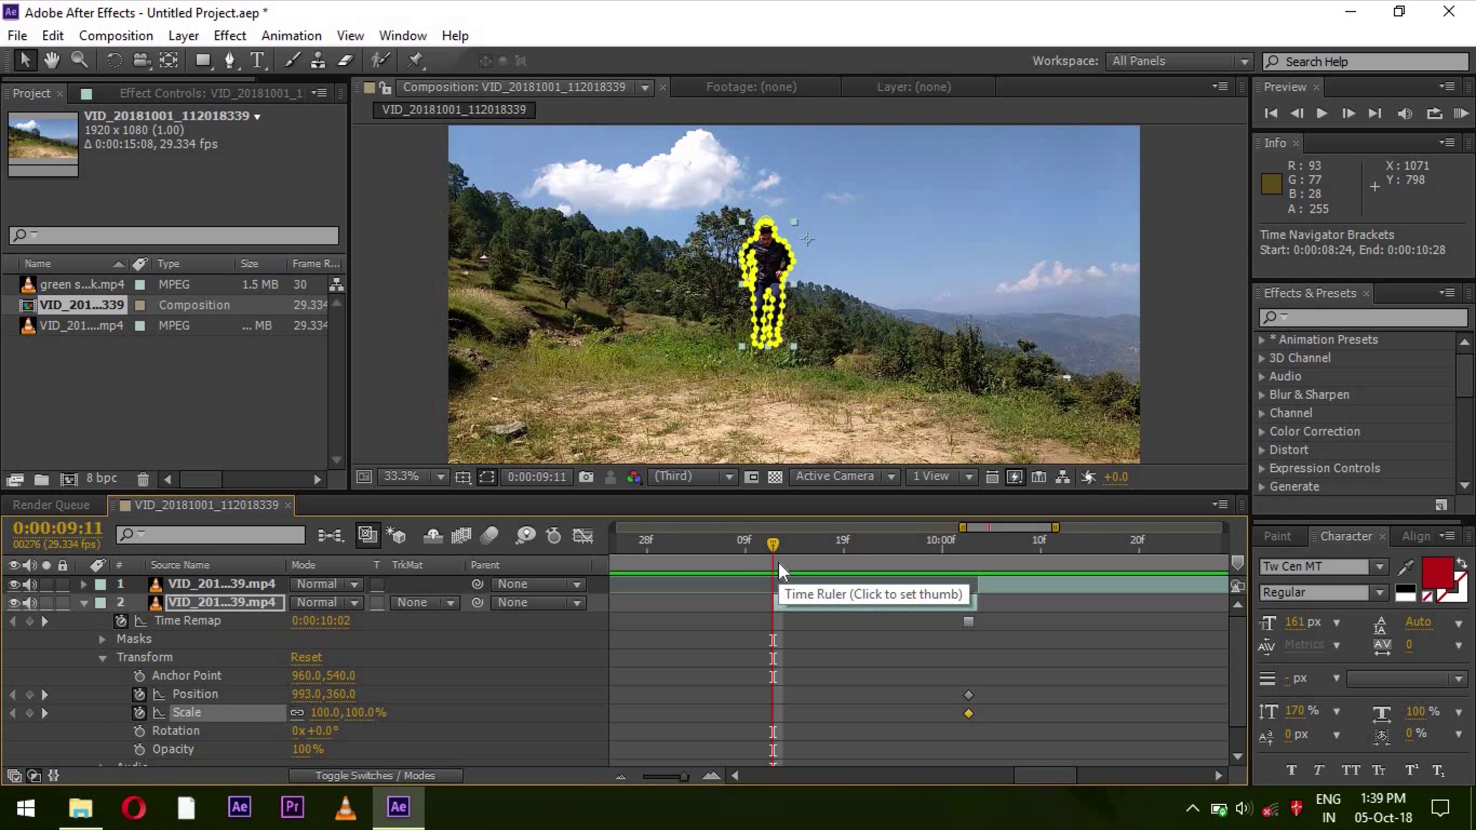
left_click(30, 694)
left_click(30, 713)
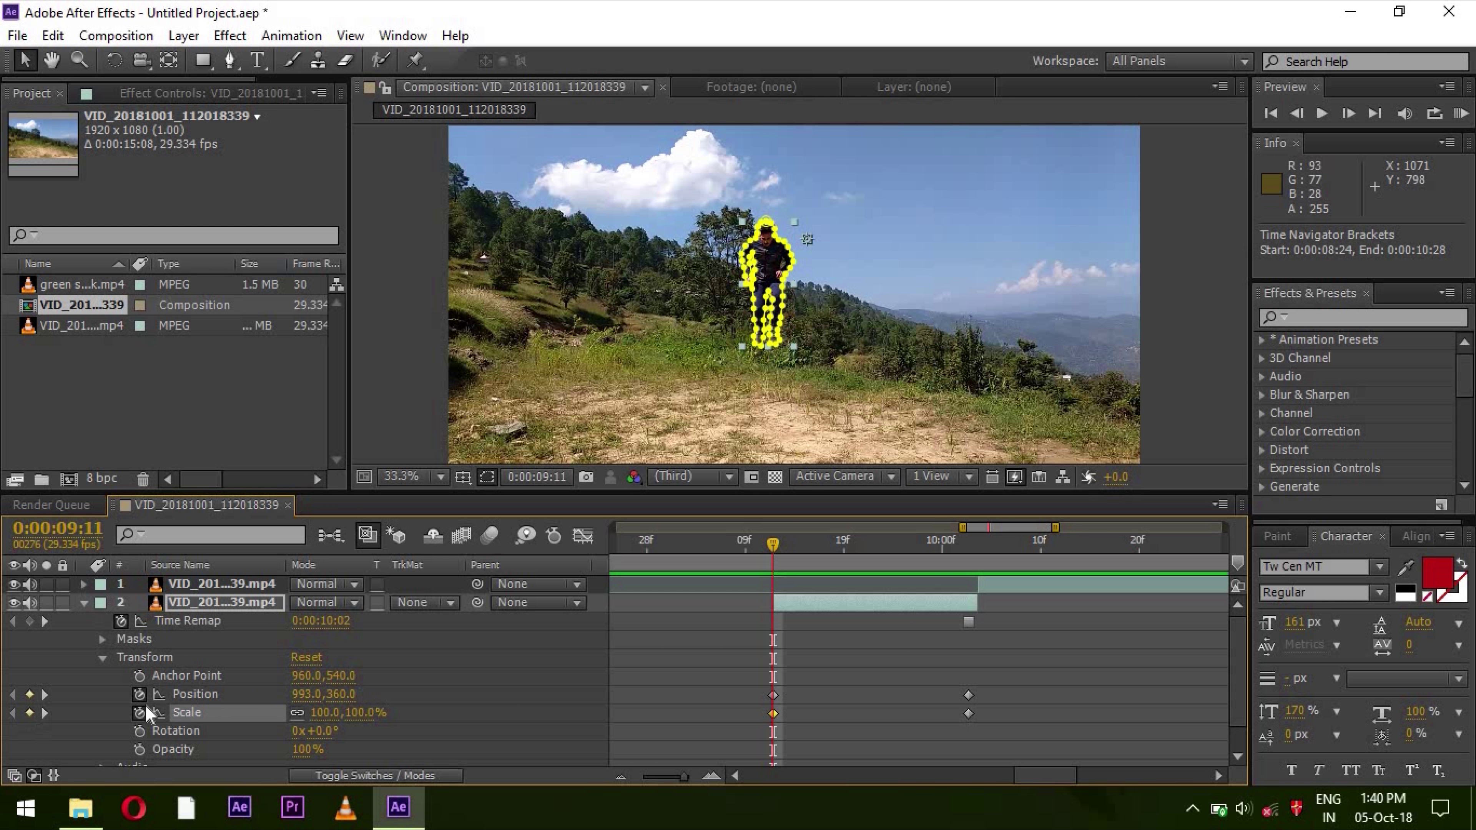
left_click(348, 714)
key("Return")
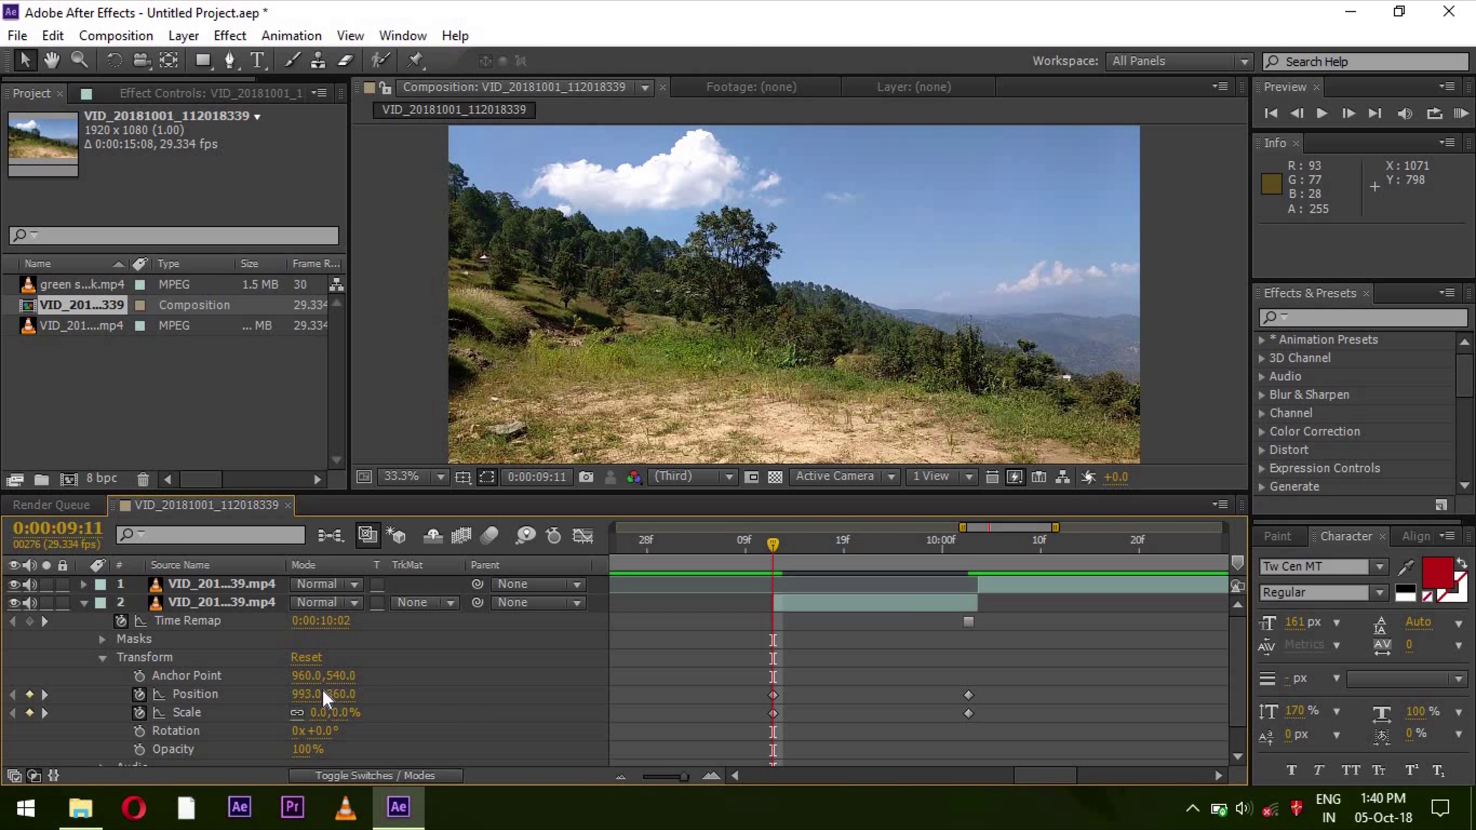
- Move the jump layer's starting position at 0:00:09:11 far across the sky to about 1818, 436
mouse_move(403, 693)
left_mouse_down()
mouse_move(480, 693)
mouse_move(406, 694)
left_mouse_up()
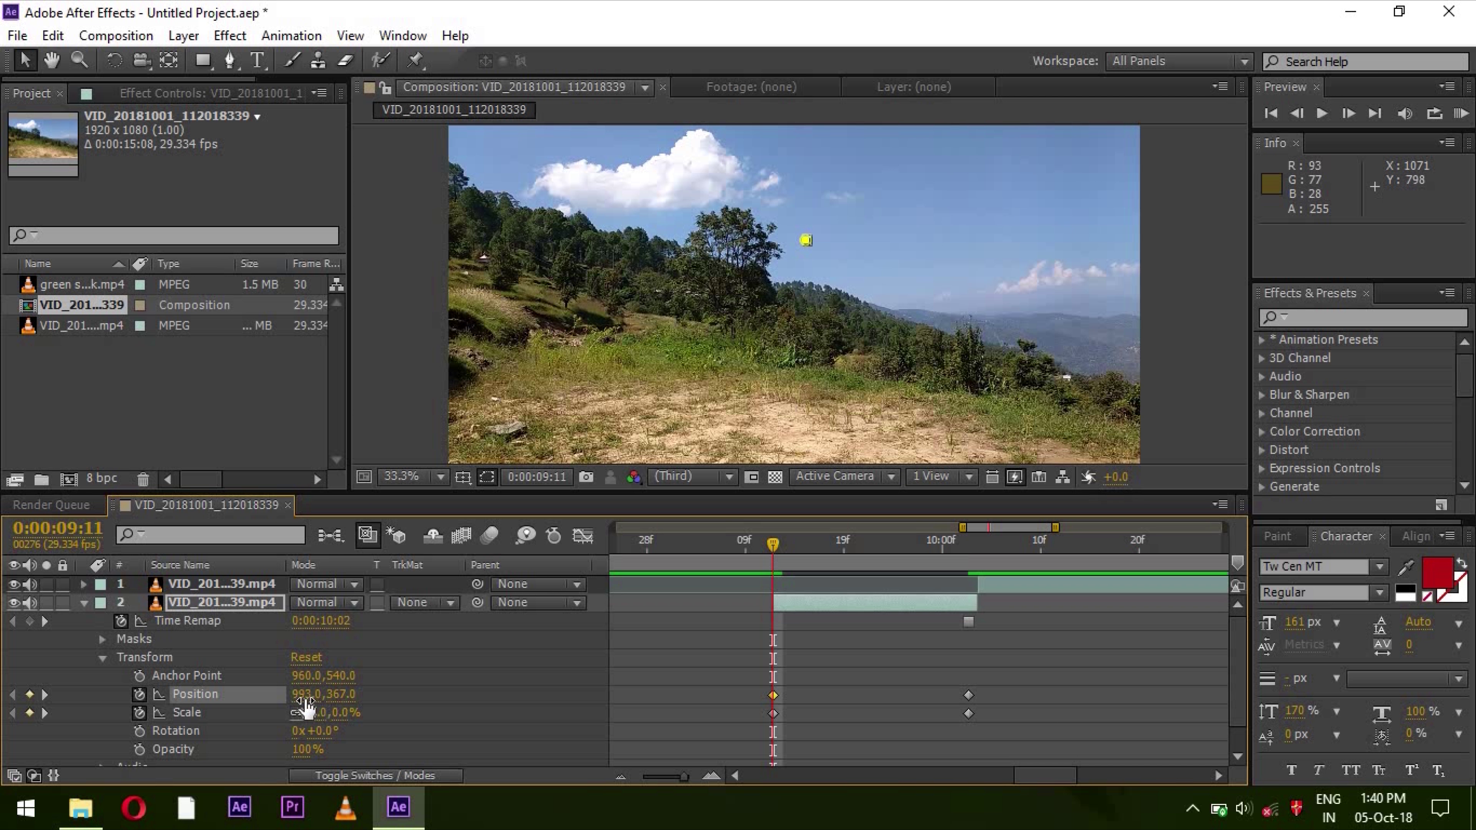
left_click_drag(307, 697, 1209, 719)
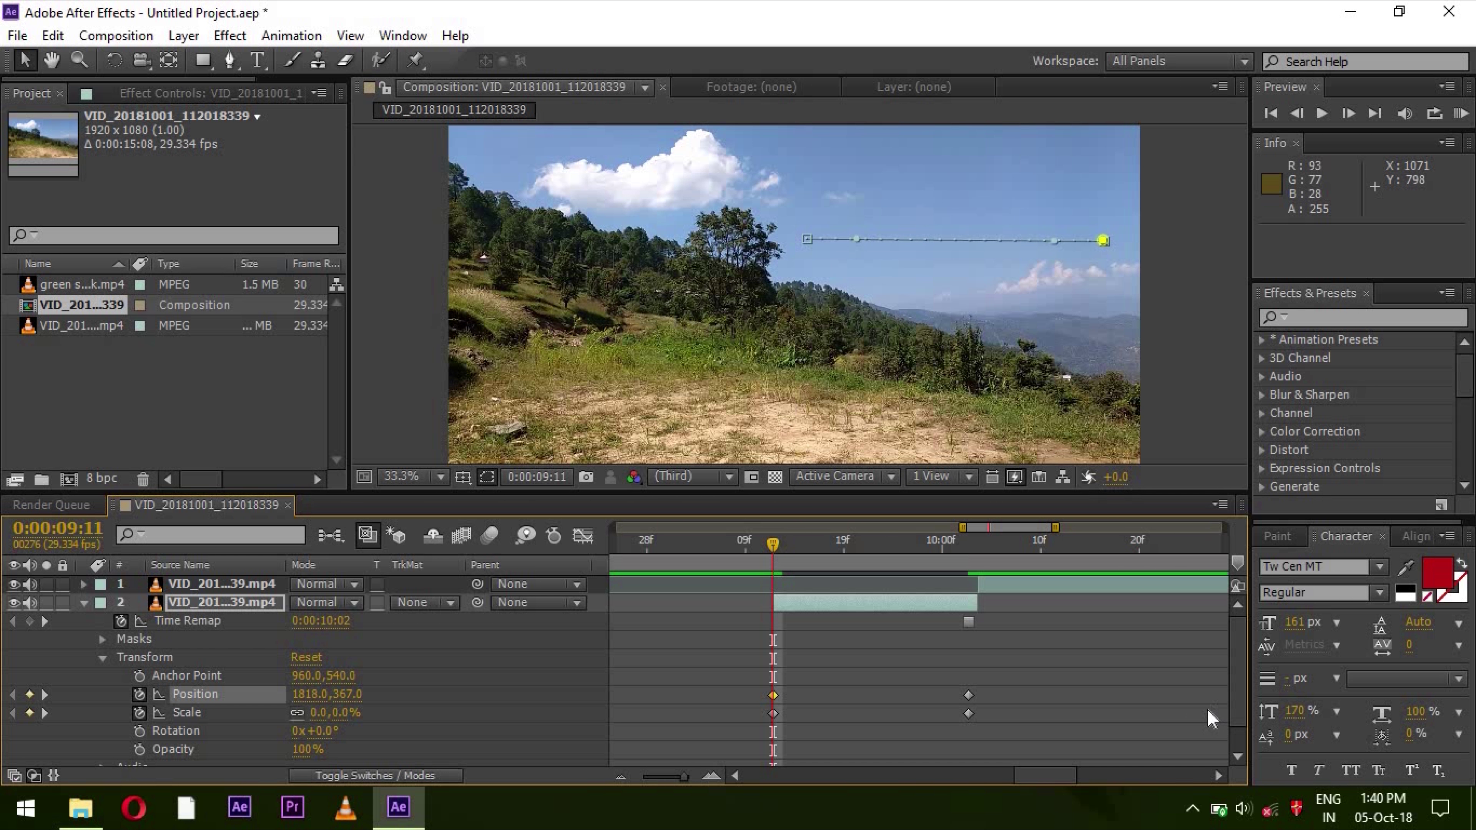
left_click_drag(339, 702, 399, 706)
- Arc the flight path upward with Position keyframes at 0:00:09:15, about five frames further on, and at 0:00:09:26 at about 1254, 217
left_click_drag(776, 547, 812, 546)
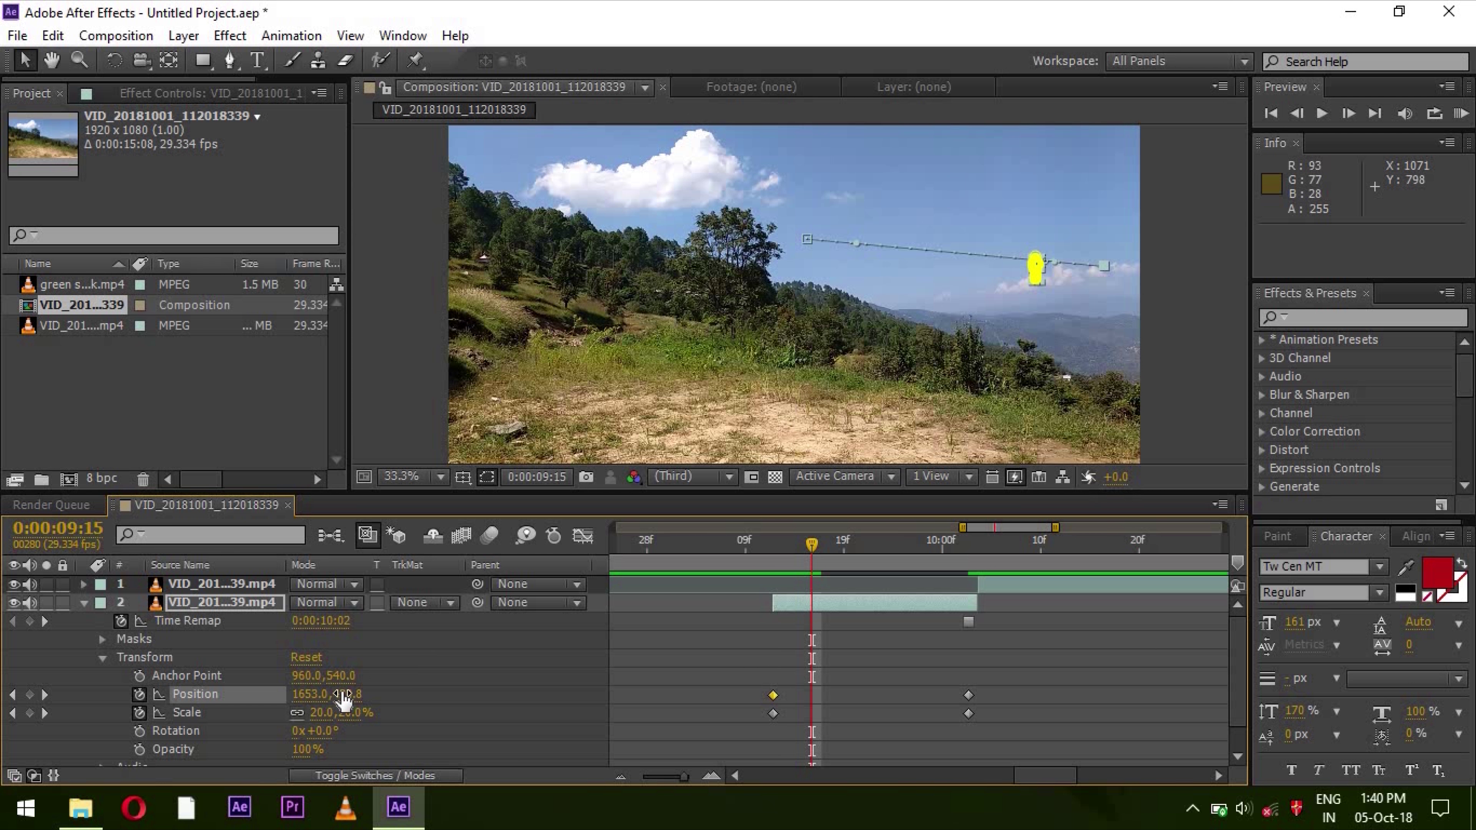
left_click_drag(349, 697, 263, 699)
left_click_drag(812, 547, 861, 546)
left_click_drag(354, 695, 405, 717)
left_click_drag(861, 549, 919, 551)
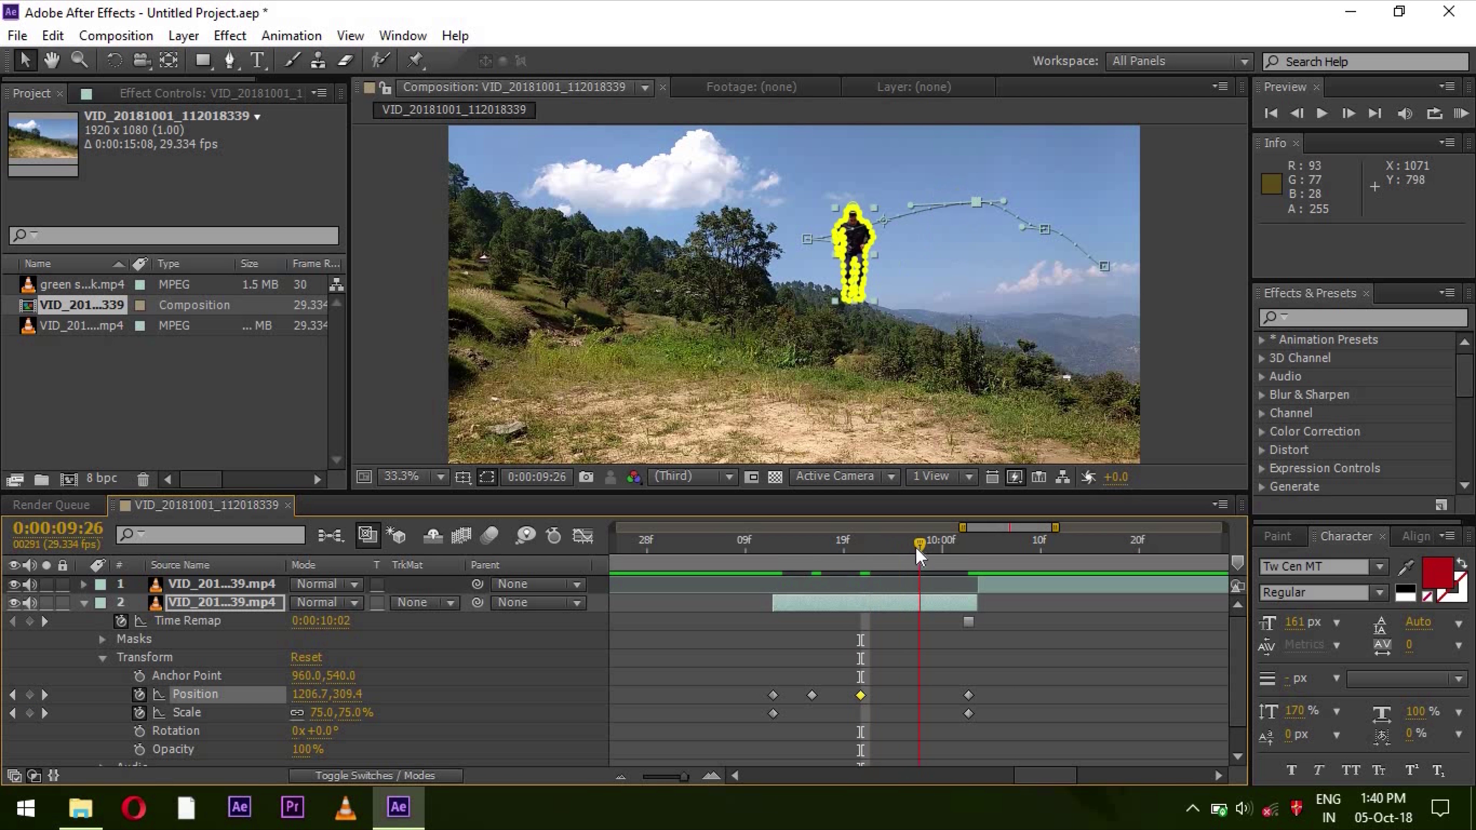
mouse_move(348, 696)
left_mouse_down()
mouse_move(270, 704)
mouse_move(347, 695)
left_mouse_up()
- Smooth the motion path by moving its first three keyframe points to about 1842, 463; 1674, 292; and 1453, 189
left_click_drag(1105, 265, 1113, 276)
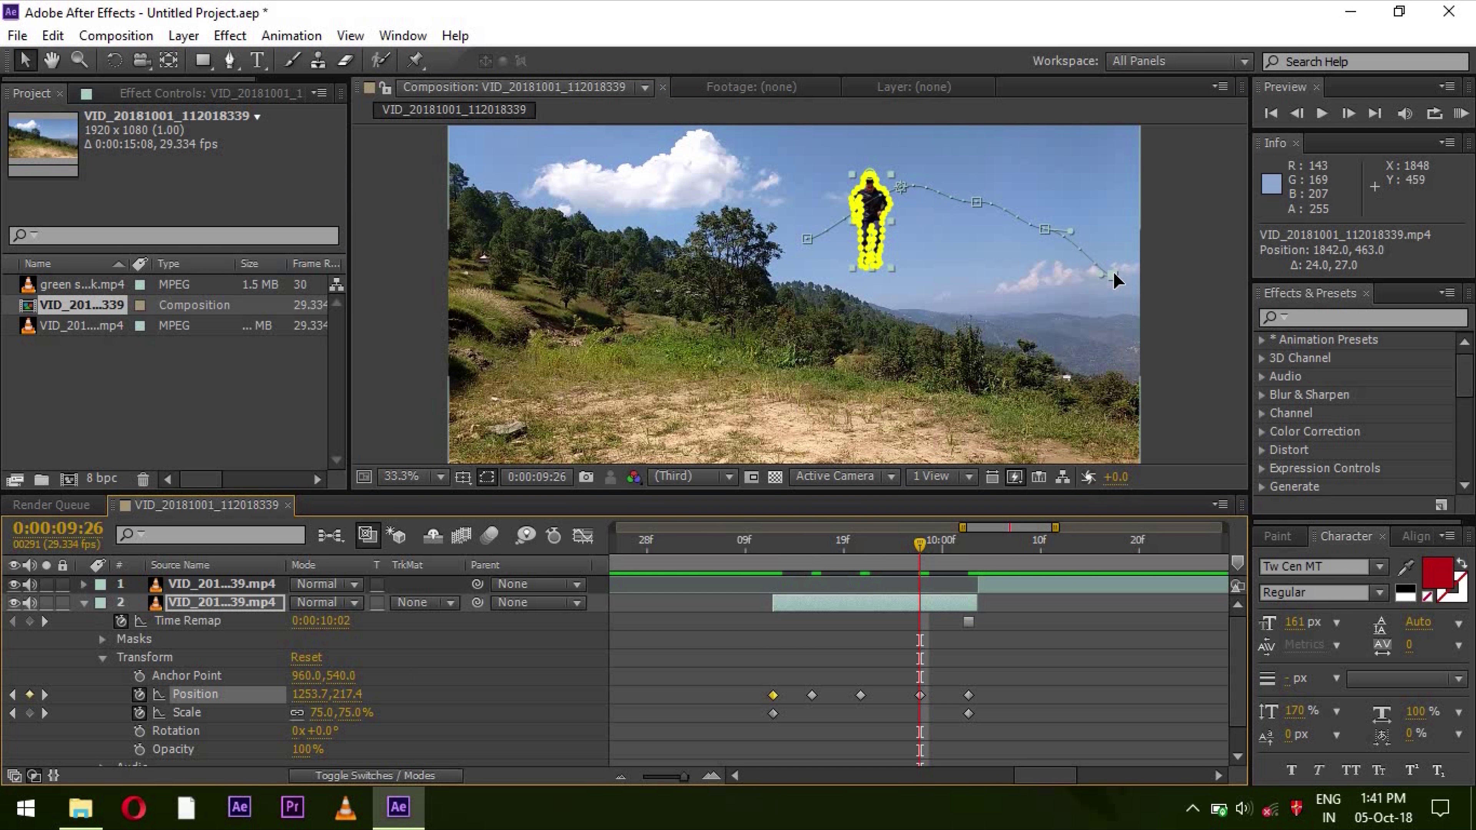
left_click_drag(1045, 229, 972, 177)
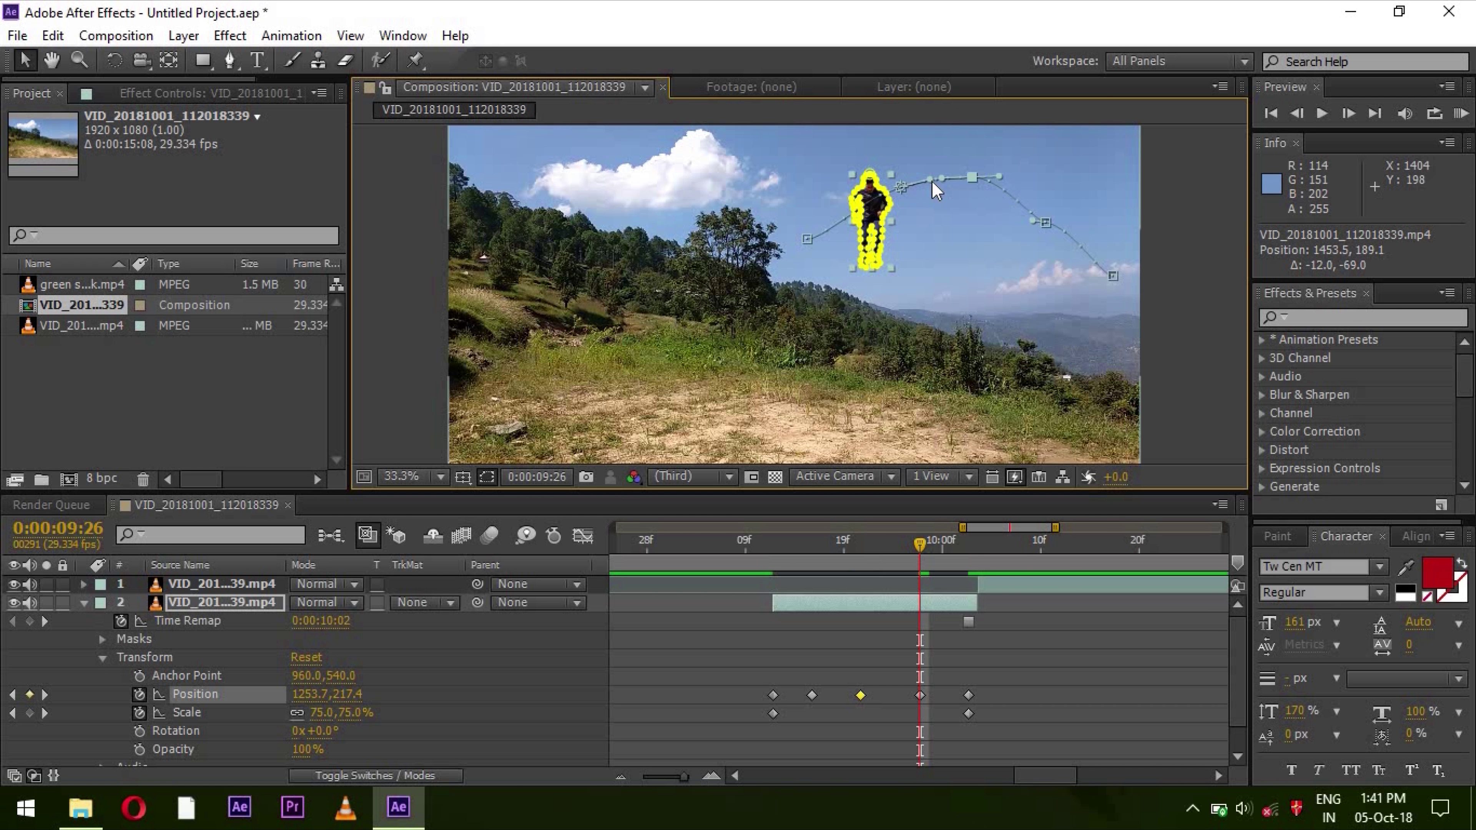
mouse_move(923, 556)
left_mouse_down()
mouse_move(976, 547)
mouse_move(791, 547)
mouse_move(975, 547)
mouse_move(919, 547)
left_mouse_up()
left_click(1045, 223)
left_click_drag(1045, 223, 1053, 215)
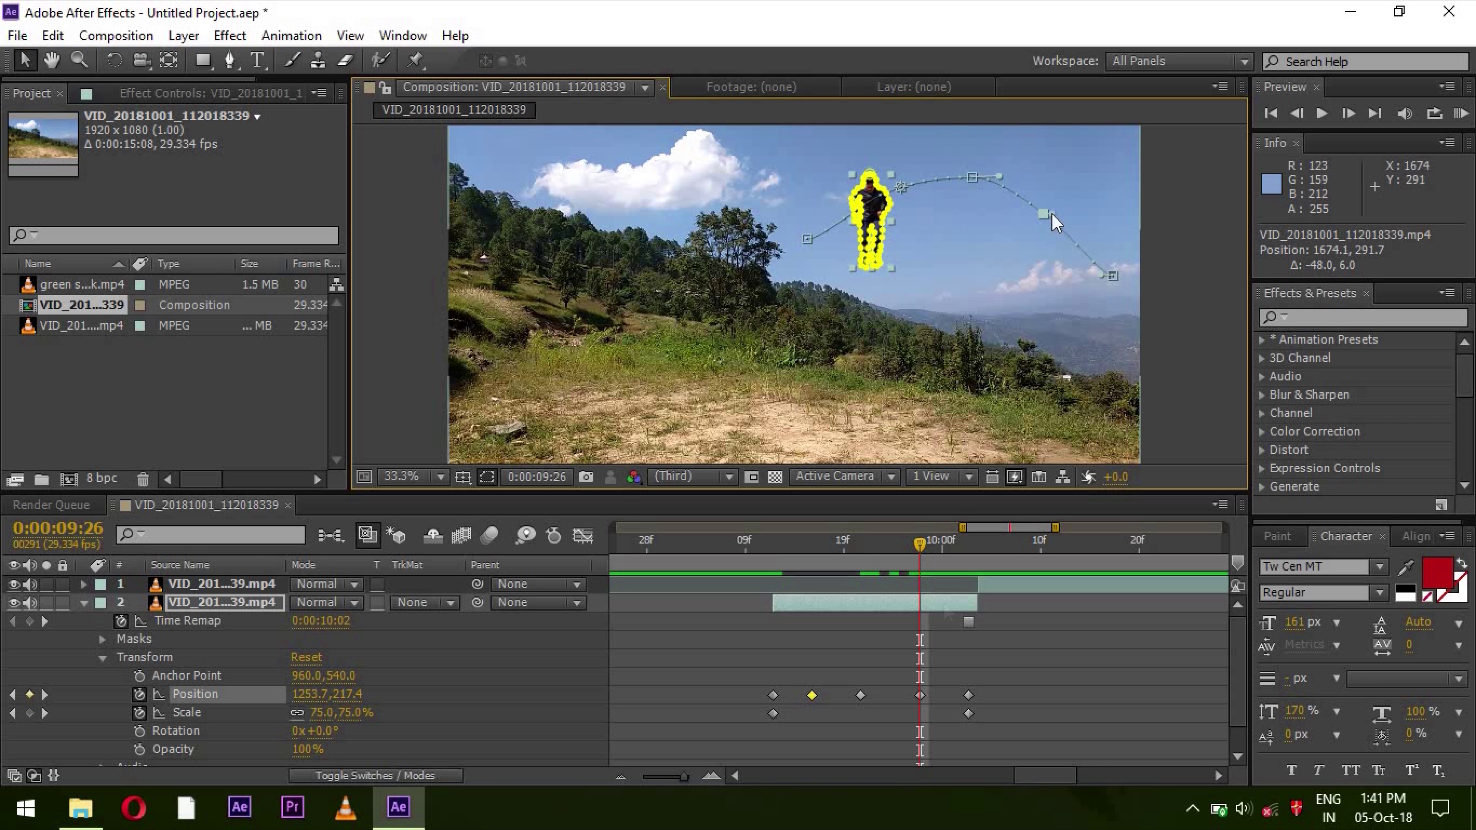
- Collapse the jump layer's properties, show the full timeline and preview the flight animation from 0:00:08:13
left_click_drag(866, 564, 880, 622)
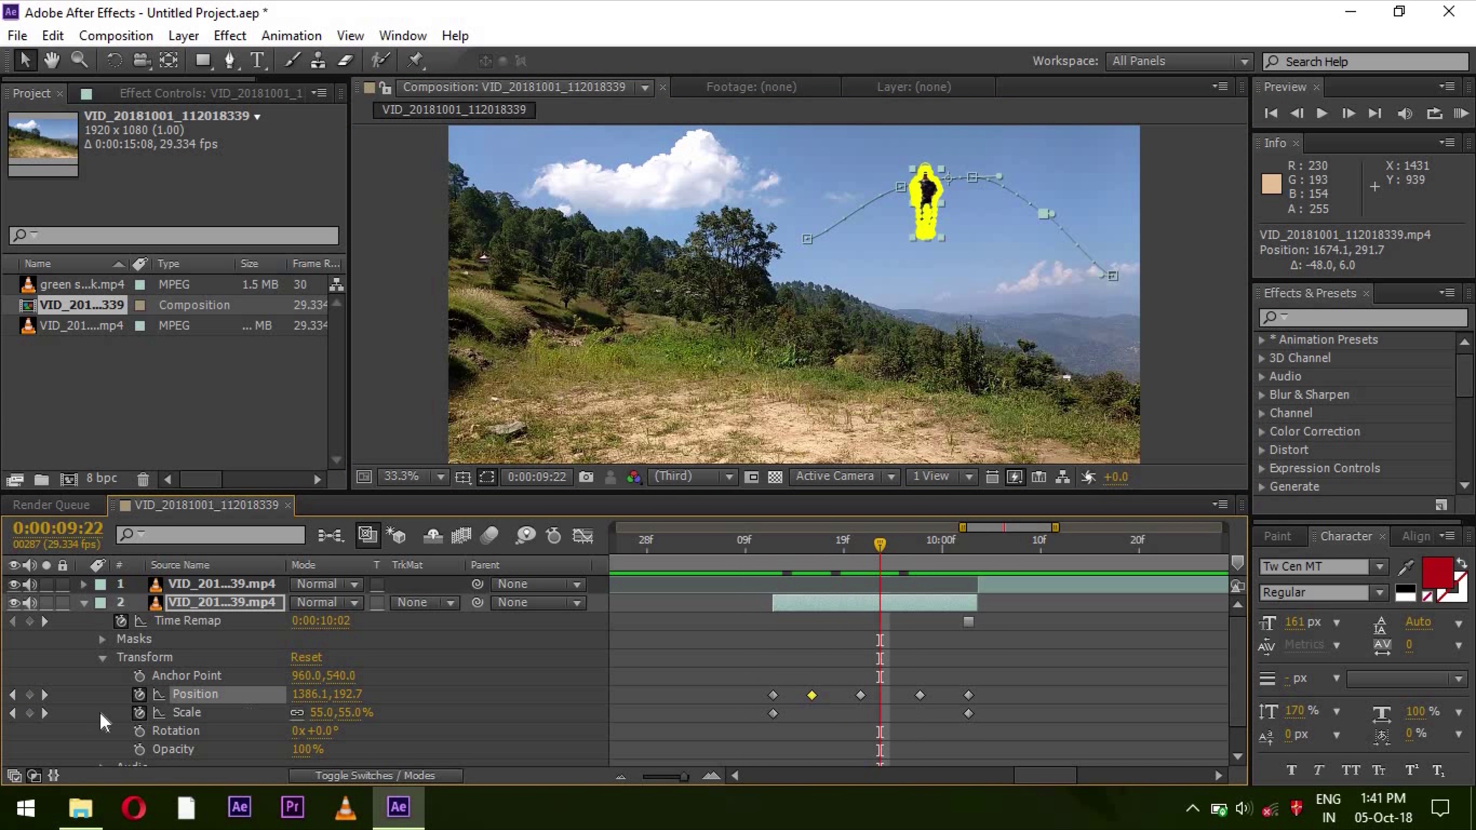
left_click(102, 660)
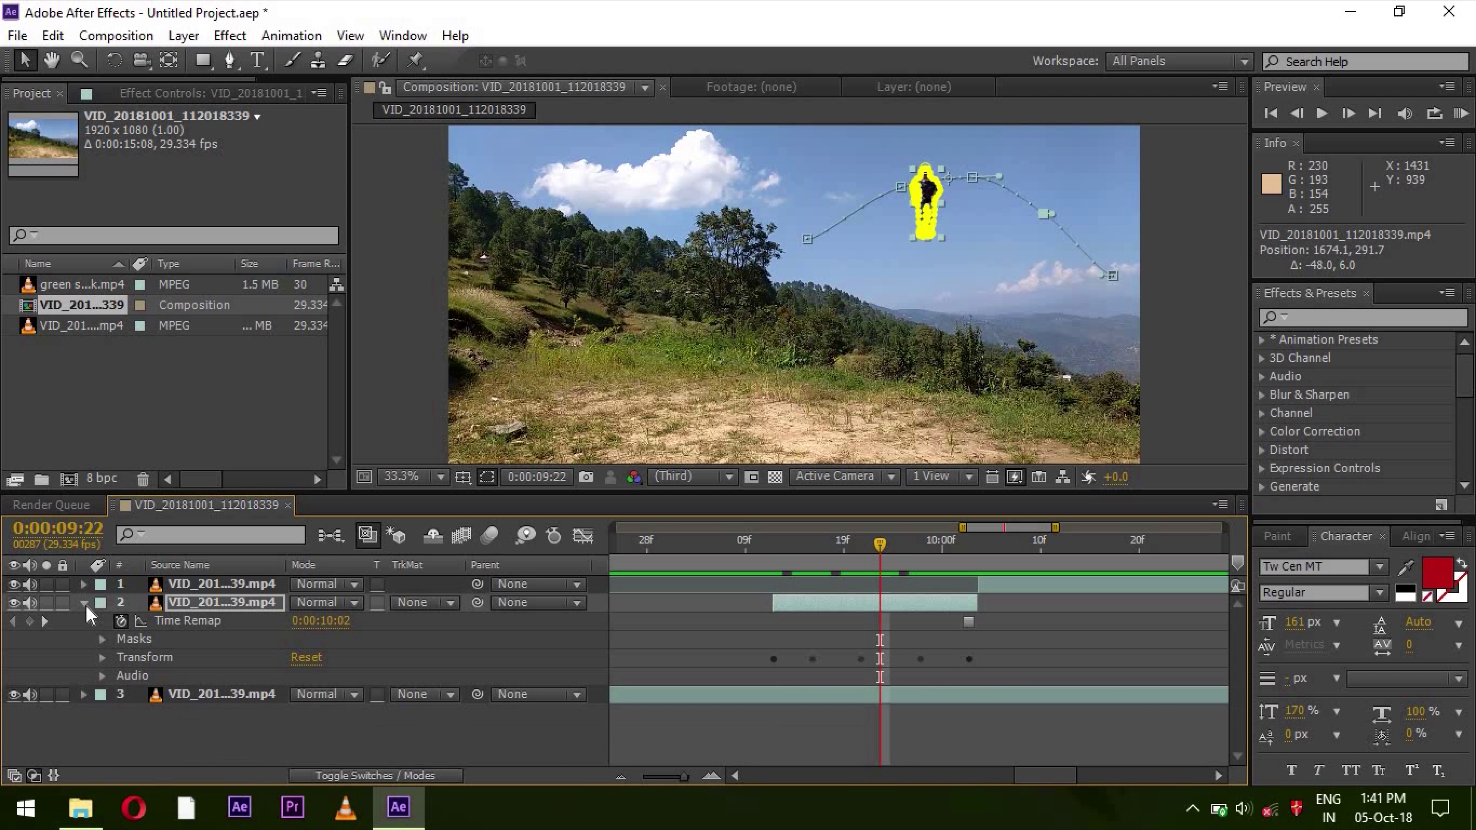
left_click(84, 604)
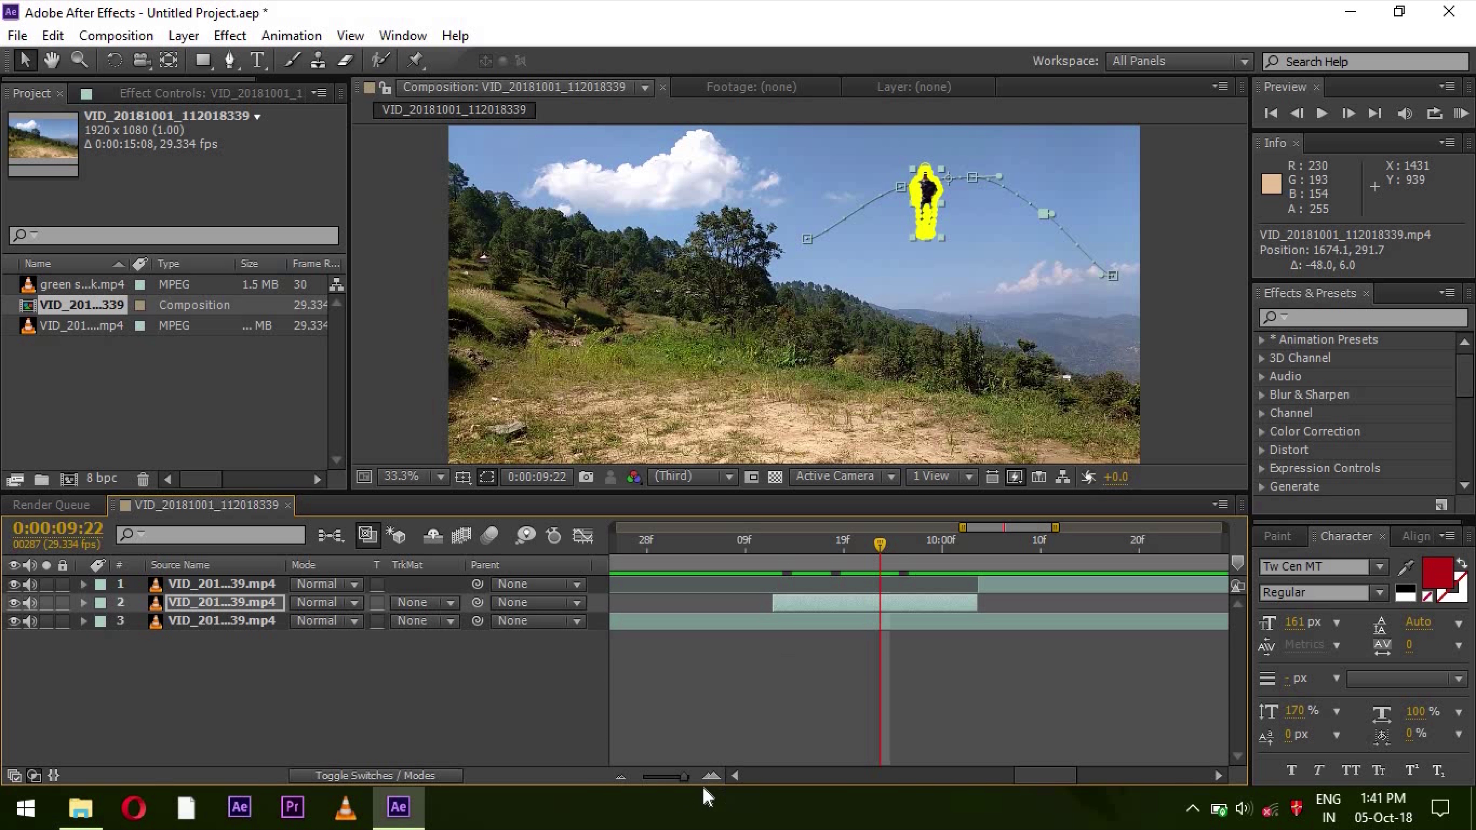
left_click_drag(686, 778, 622, 780)
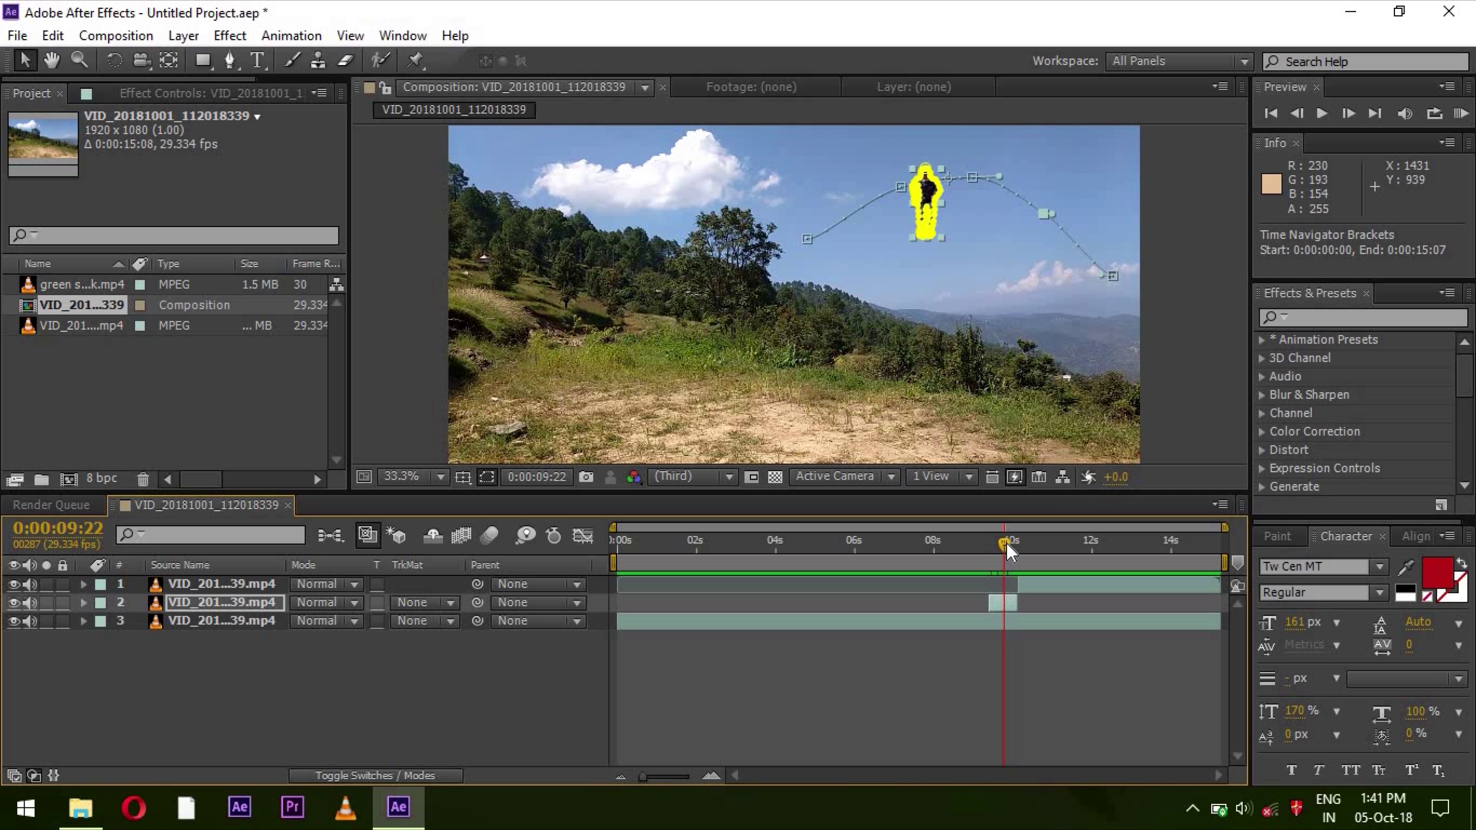
left_click(955, 551)
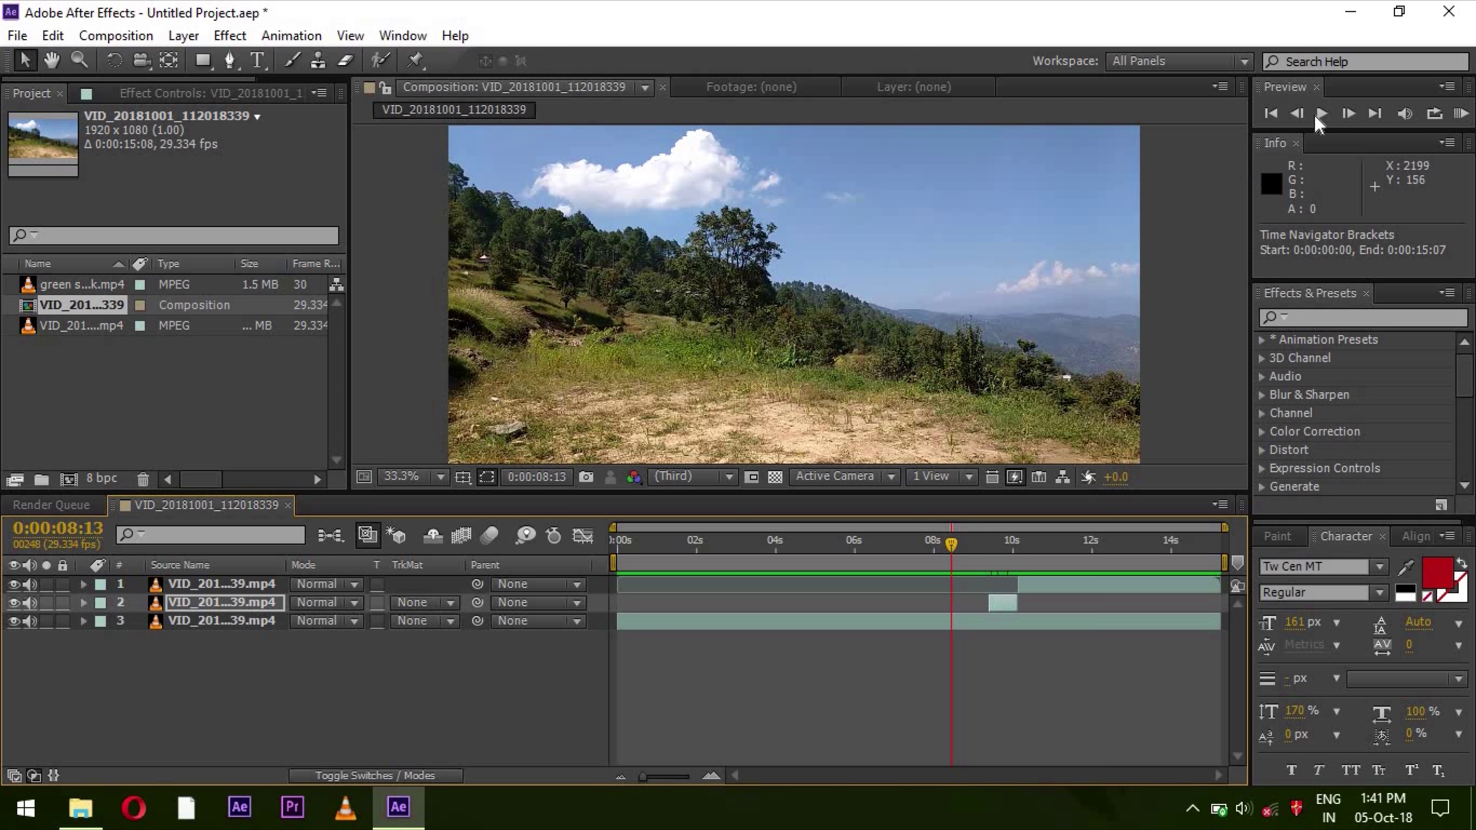
left_click(1325, 115)
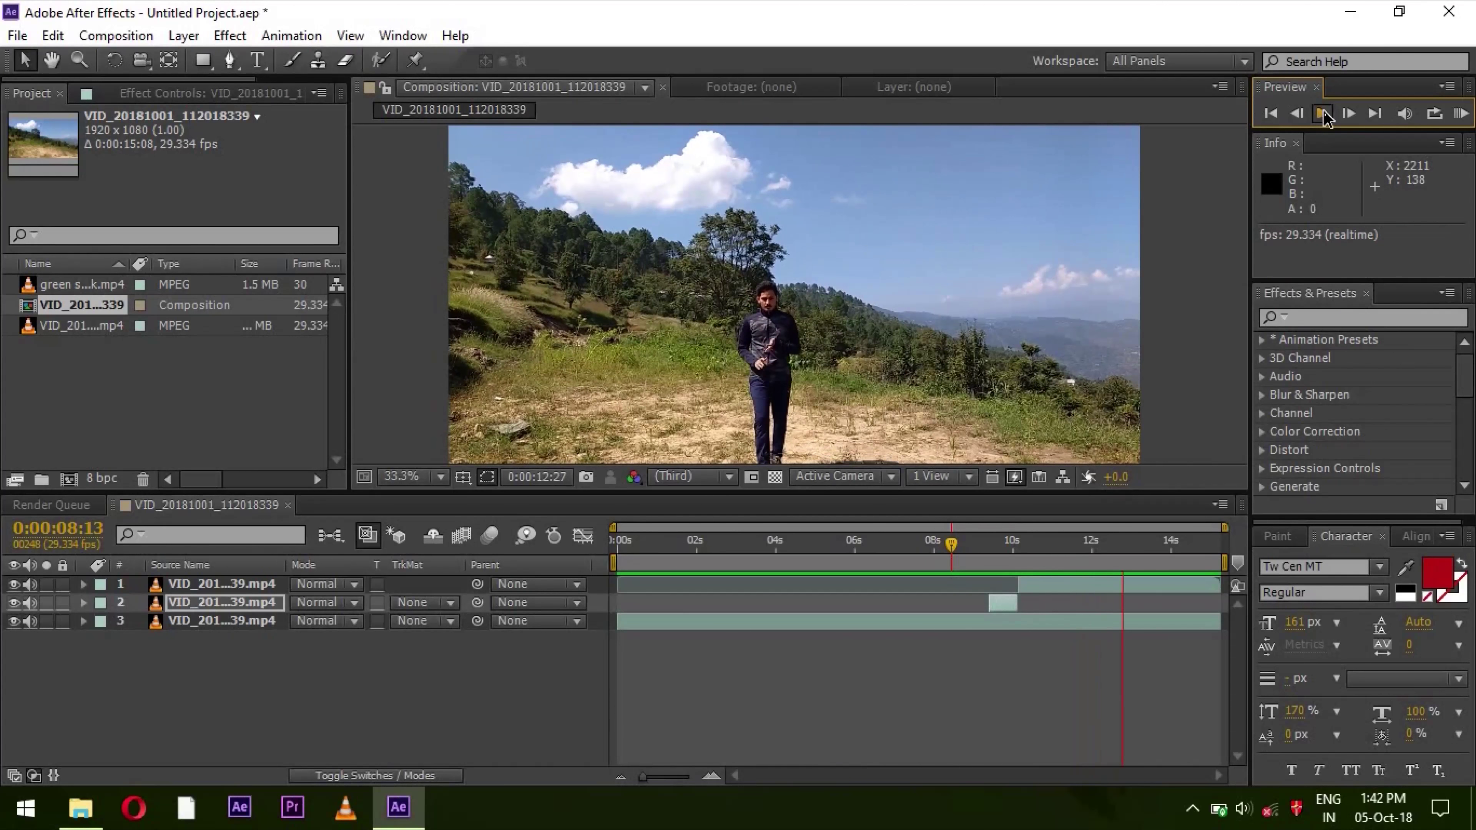
left_click(1325, 115)
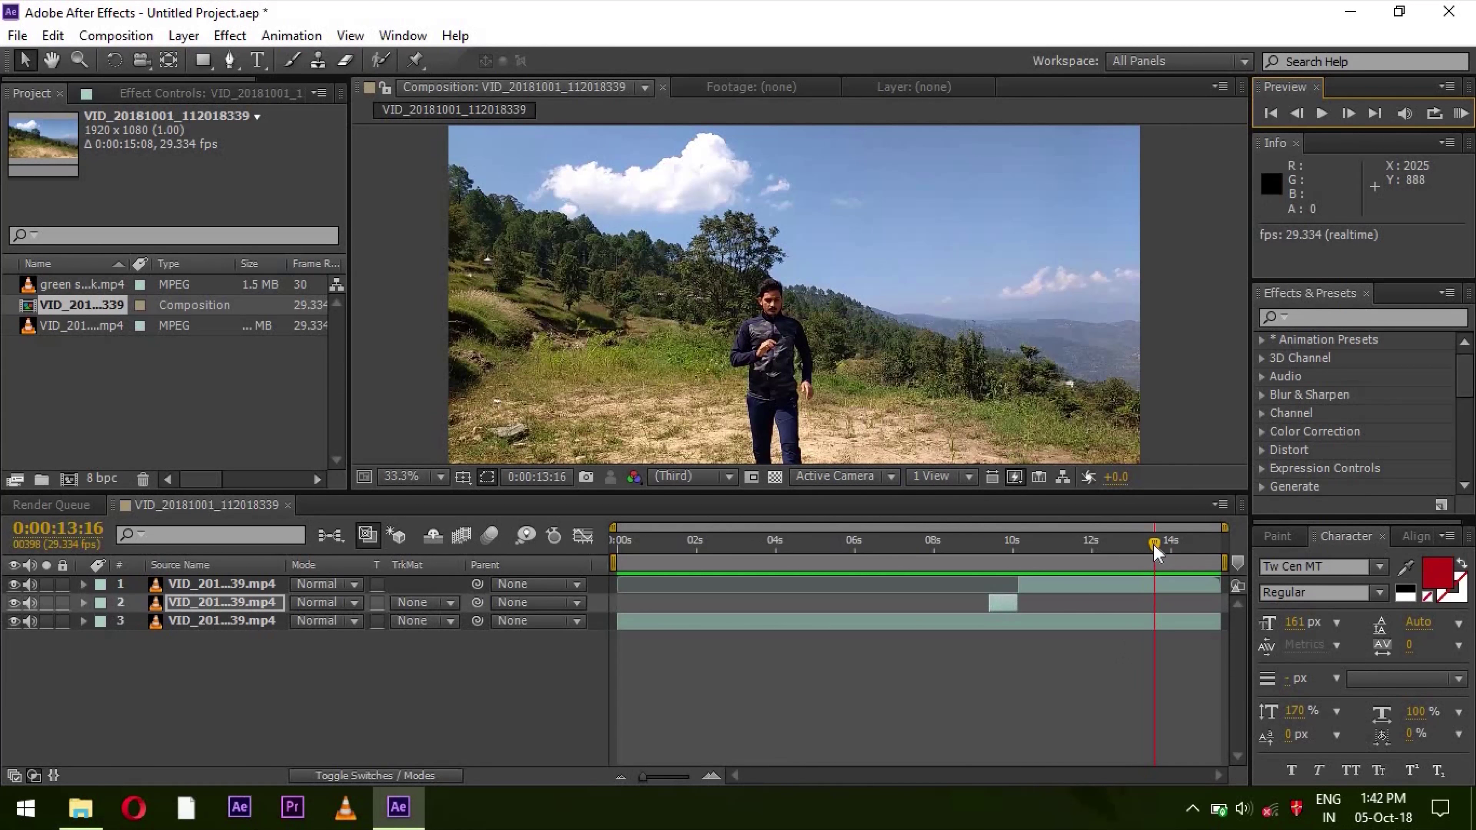
- Set the work area to start at 0:00:05:28, trim the composition to it, and review the shortened timeline
left_click_drag(1154, 547, 809, 582)
left_click_drag(613, 561, 840, 573)
left_click_drag(853, 571, 847, 571)
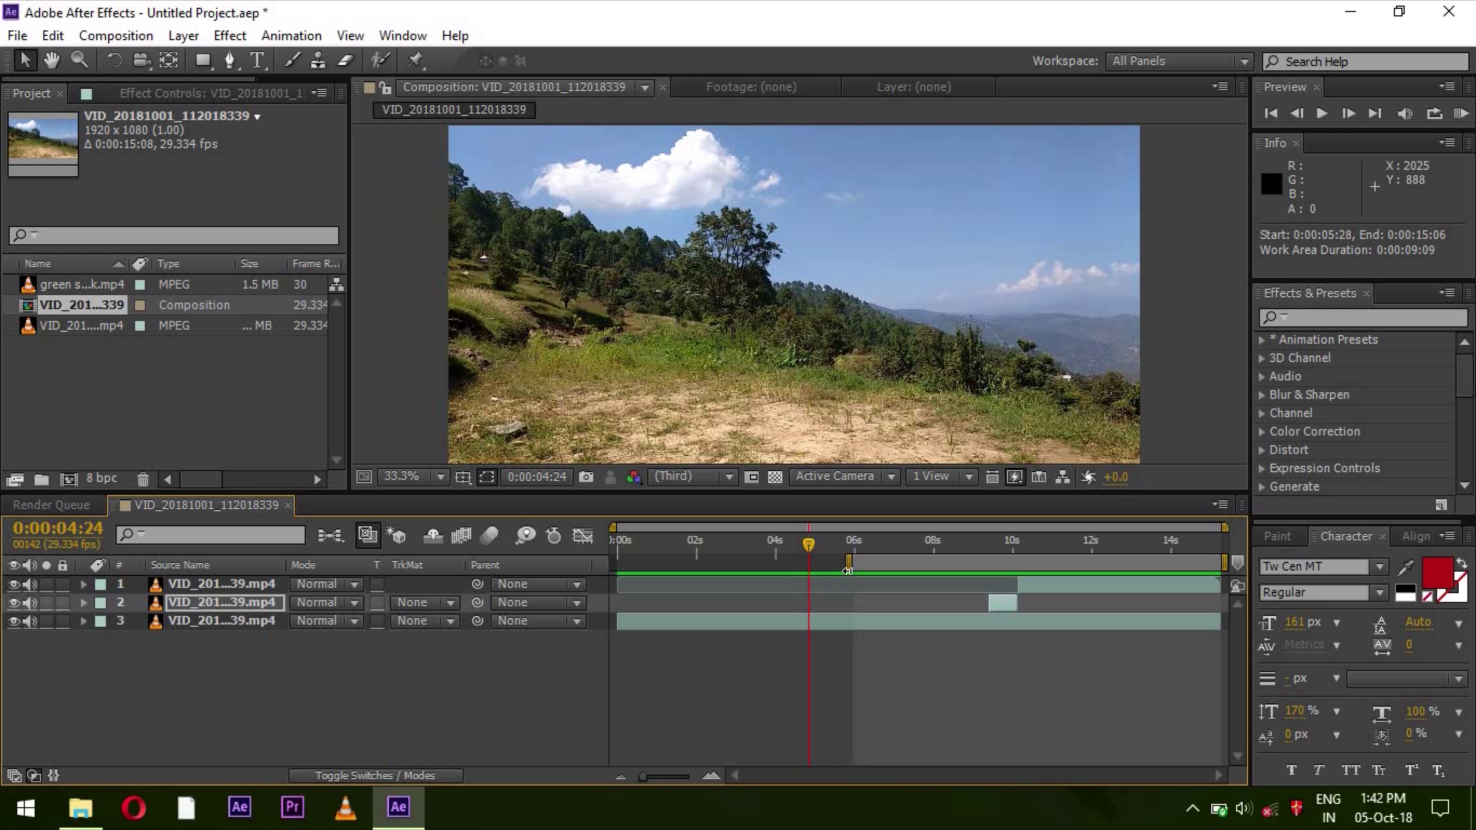
right_click(902, 560)
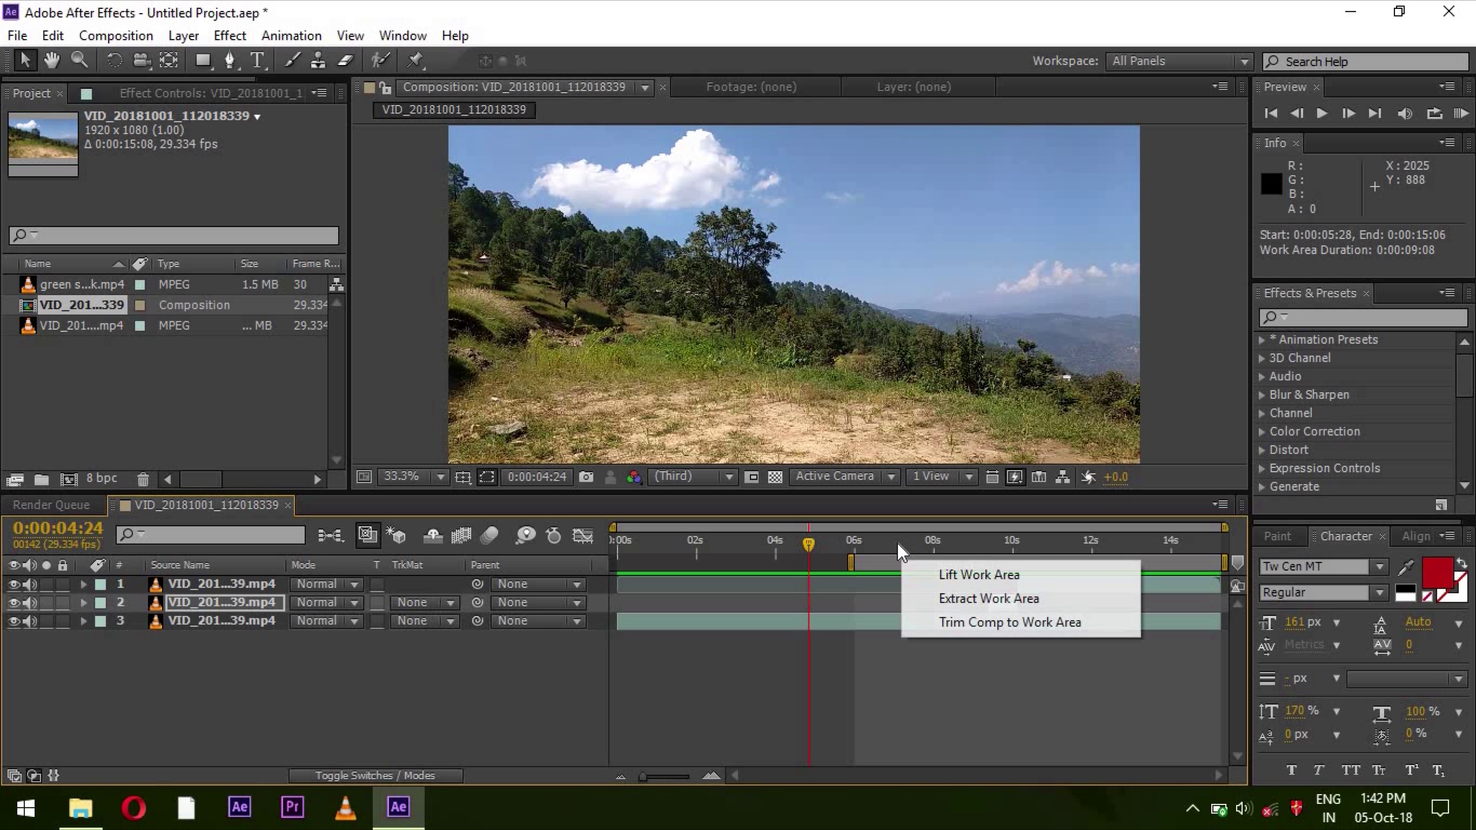
left_click(983, 623)
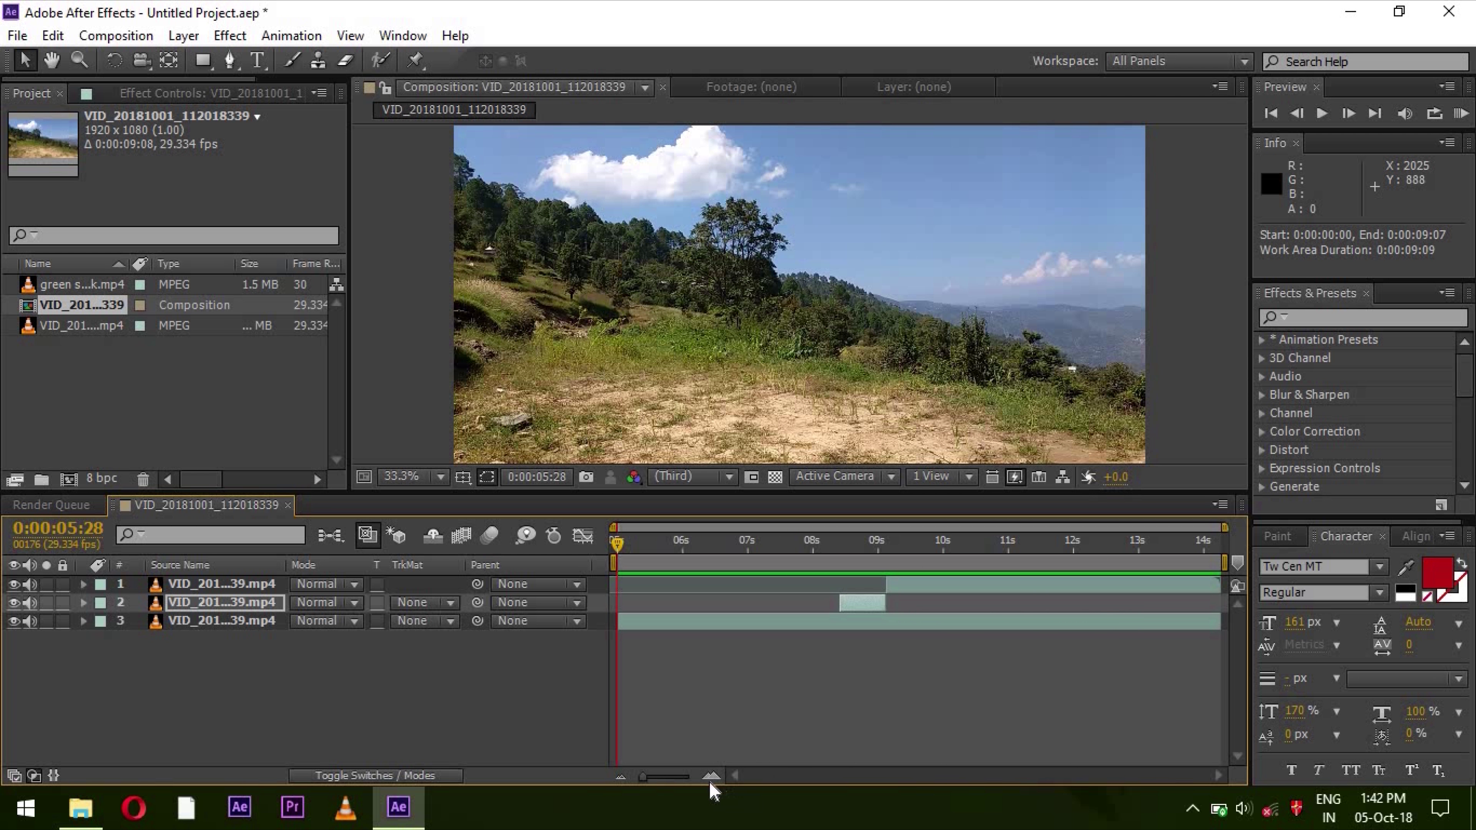
left_click_drag(622, 549, 704, 628)
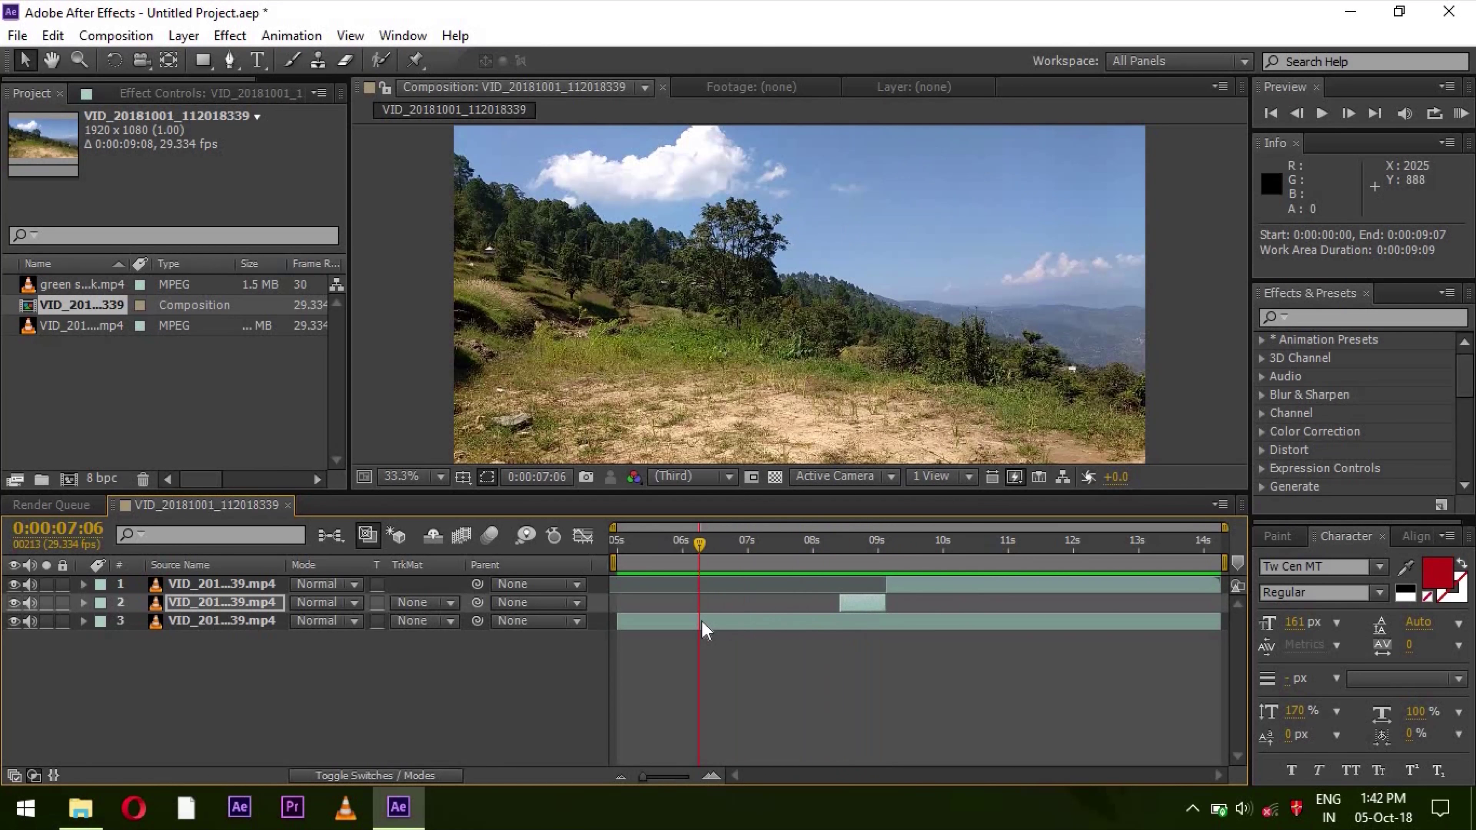
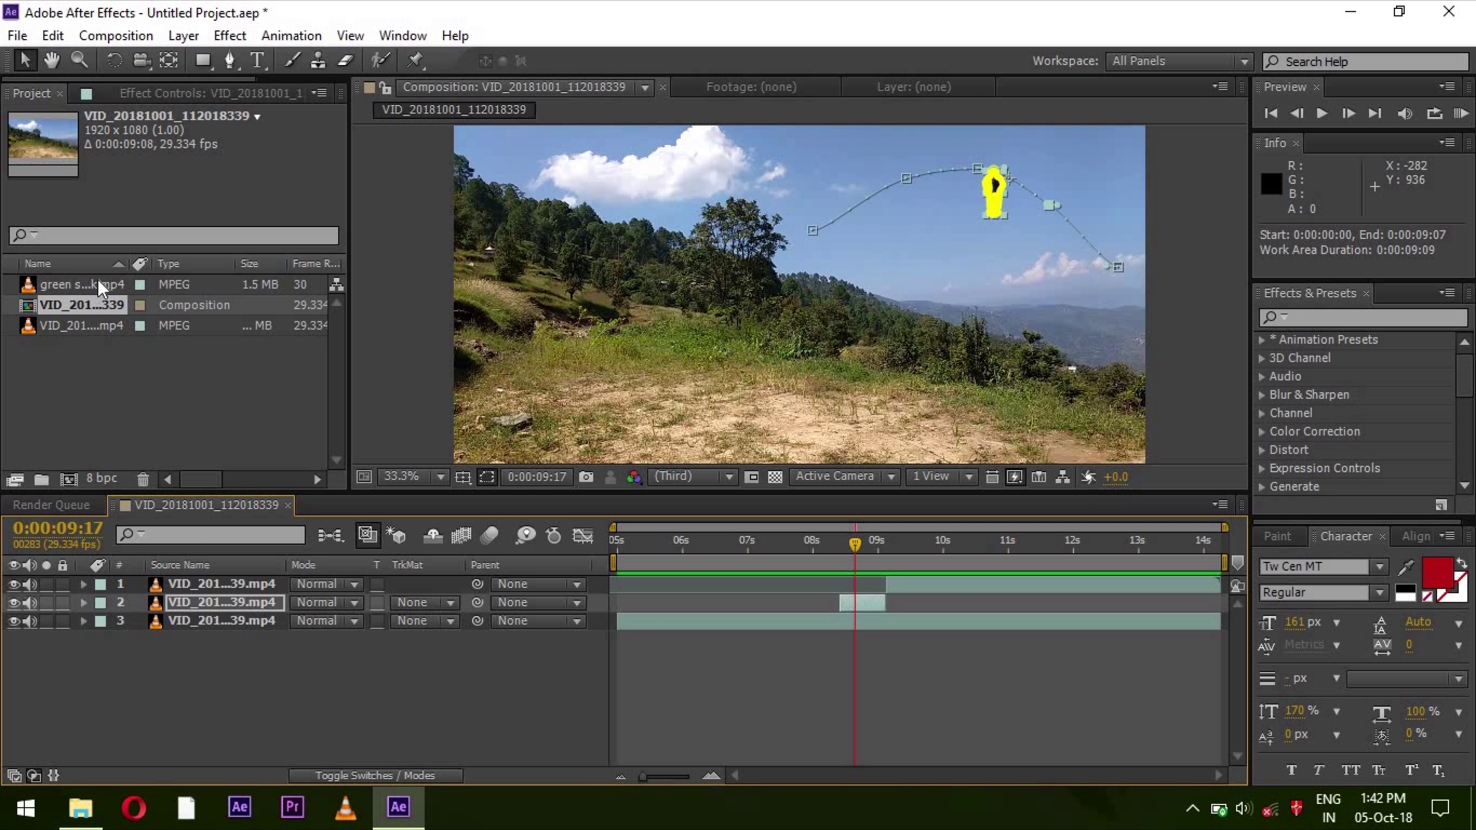
- Add the green screen ground crack clip as the top layer and shift it to start at 0:00:09:23
left_click_drag(97, 286, 201, 587)
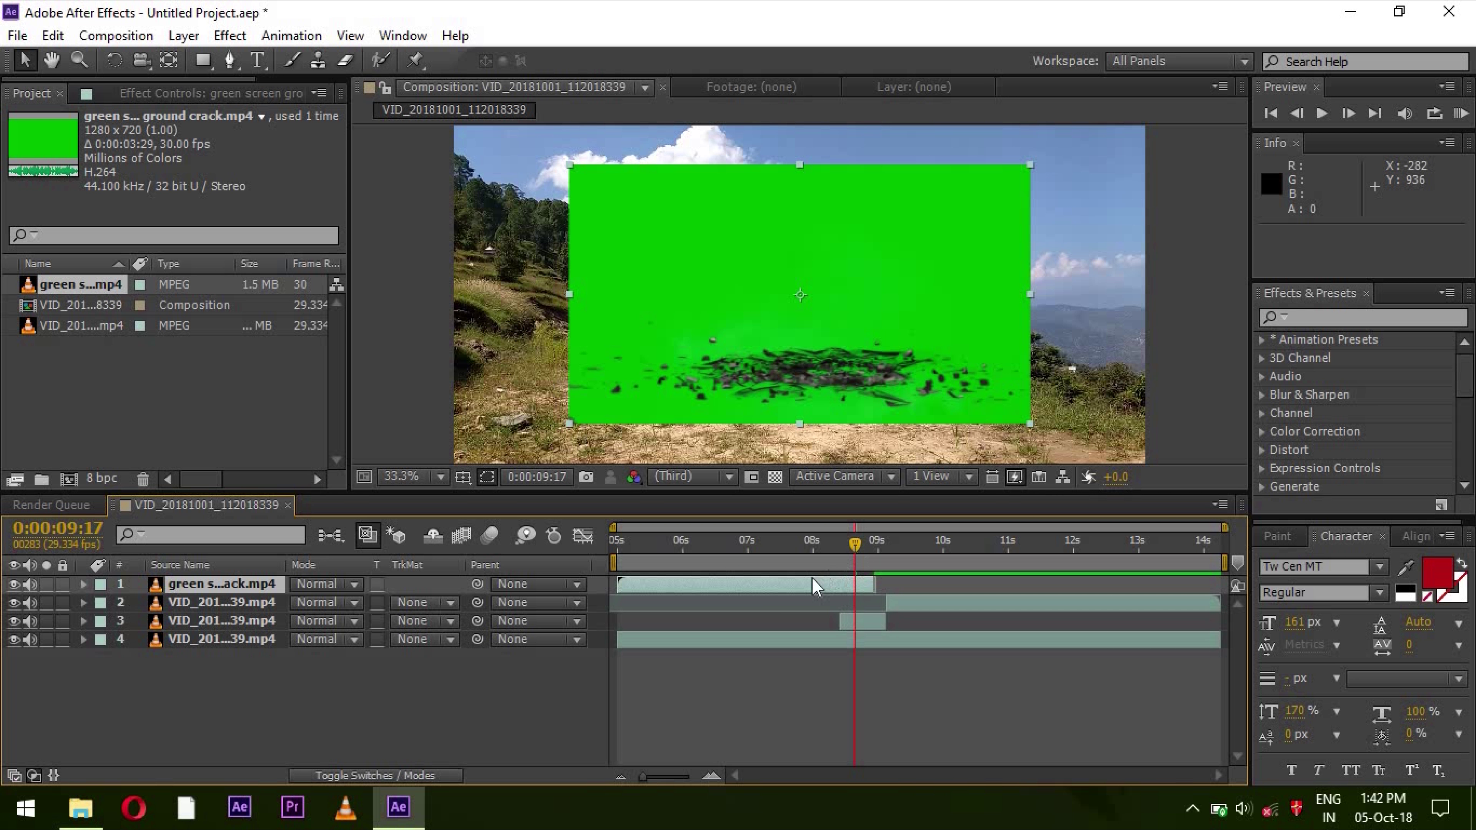
left_click_drag(780, 588, 1038, 588)
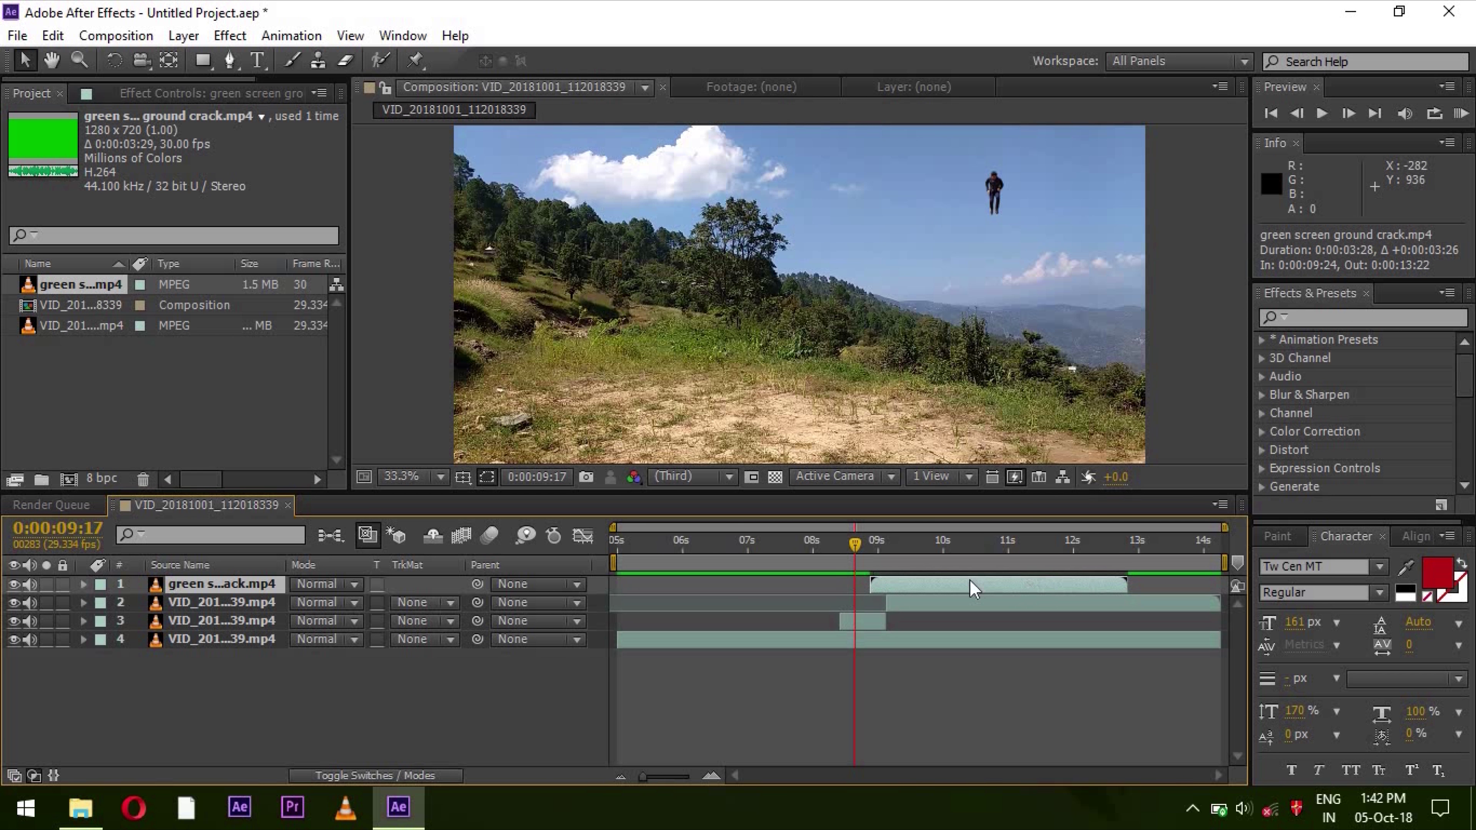
left_click_drag(860, 552, 903, 539)
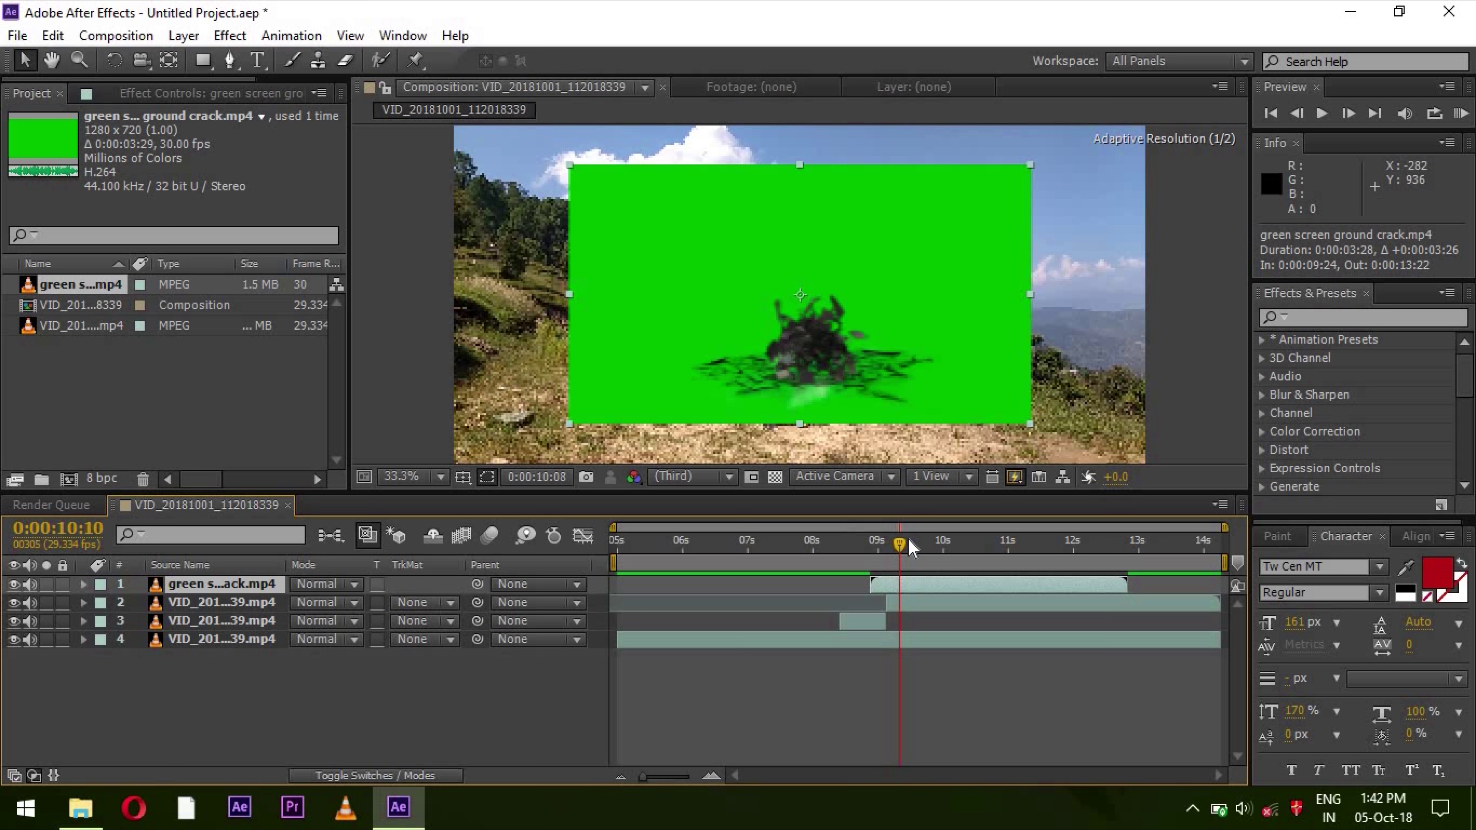
left_click_drag(945, 592, 886, 550)
left_click_drag(979, 590, 987, 588)
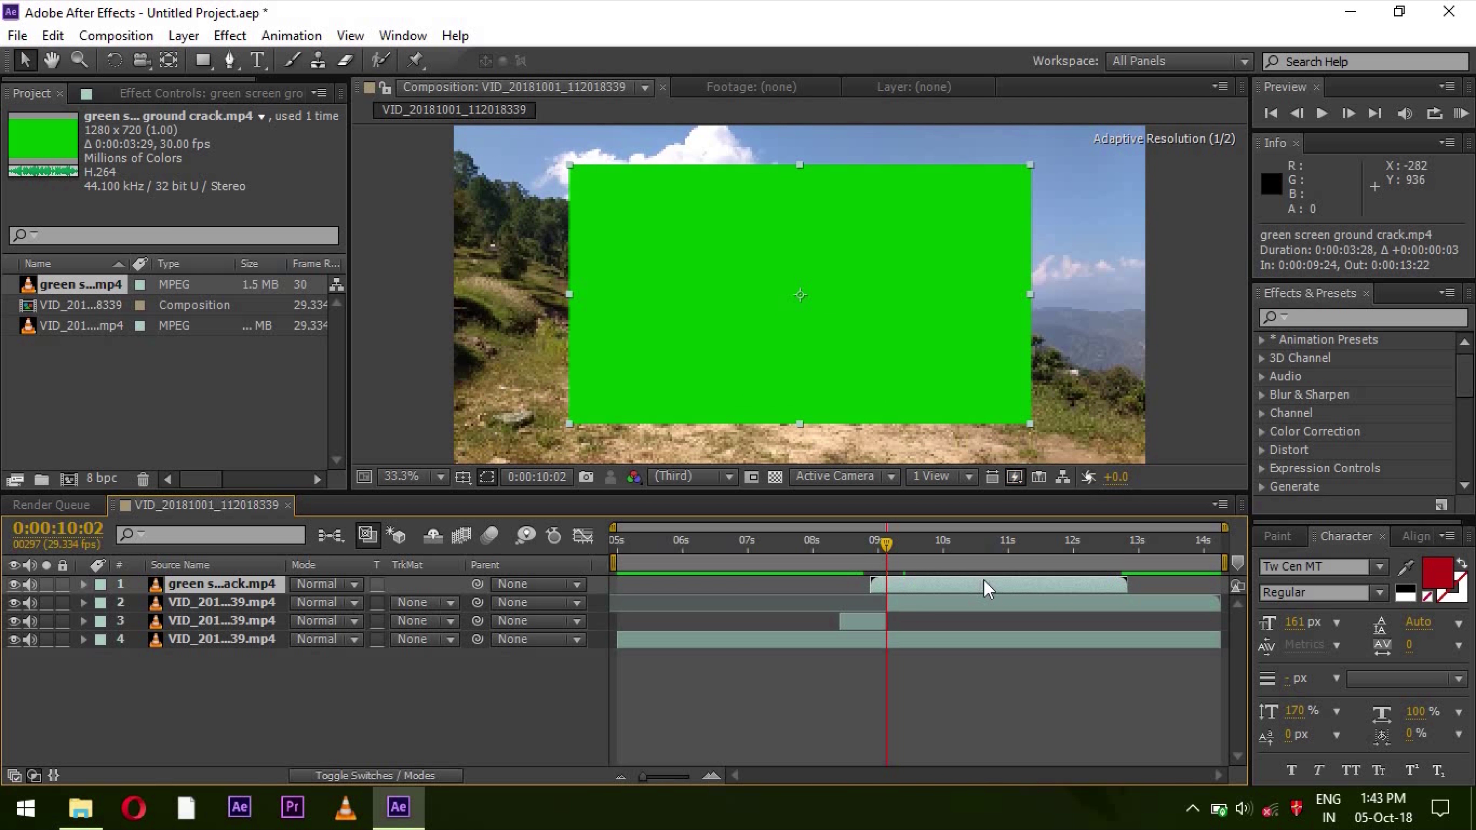
left_click_drag(945, 591, 988, 591)
left_click_drag(889, 545, 896, 556)
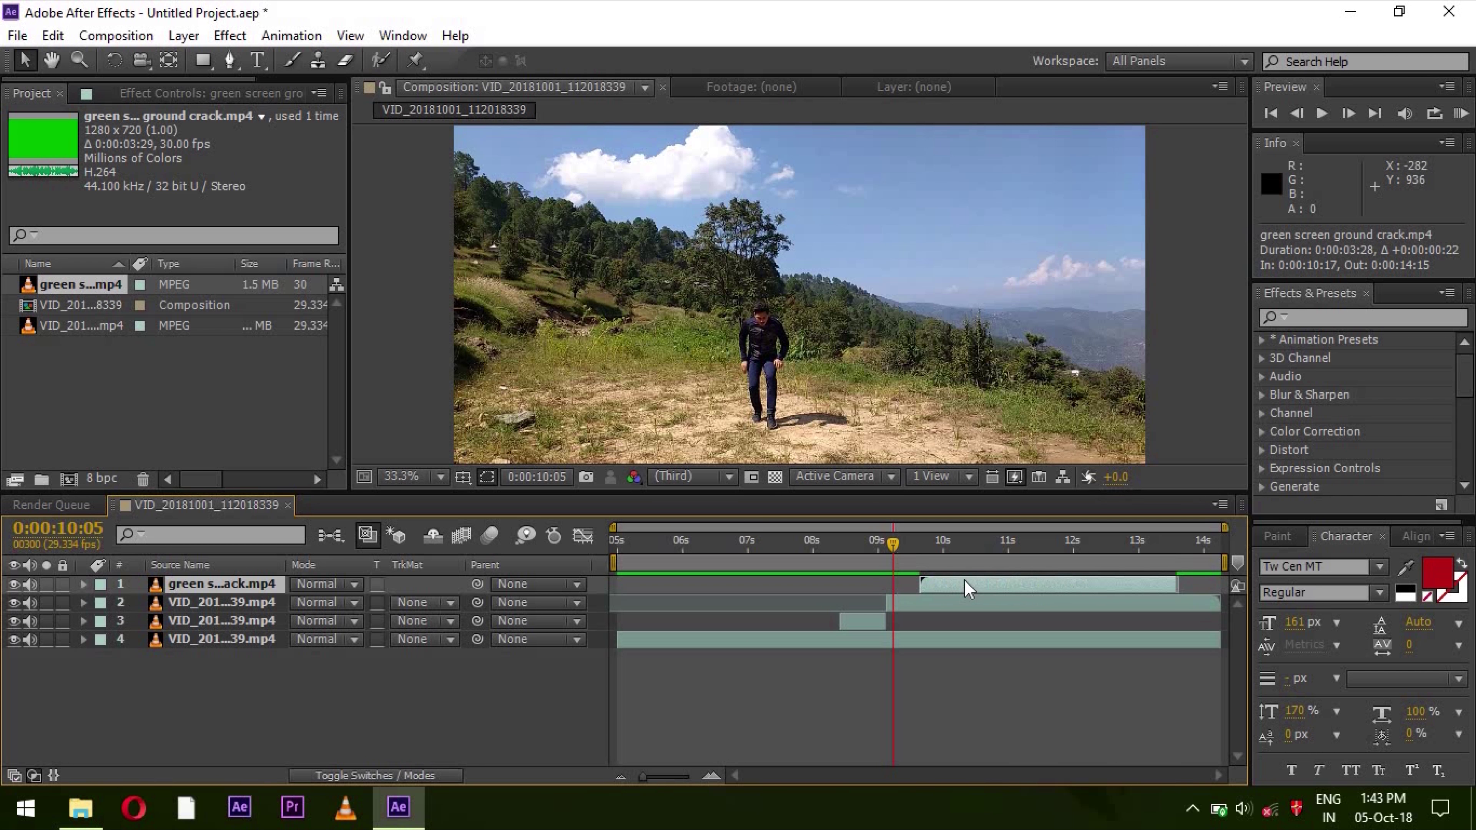
mouse_move(973, 586)
left_mouse_down()
mouse_move(922, 589)
mouse_move(945, 589)
left_mouse_up()
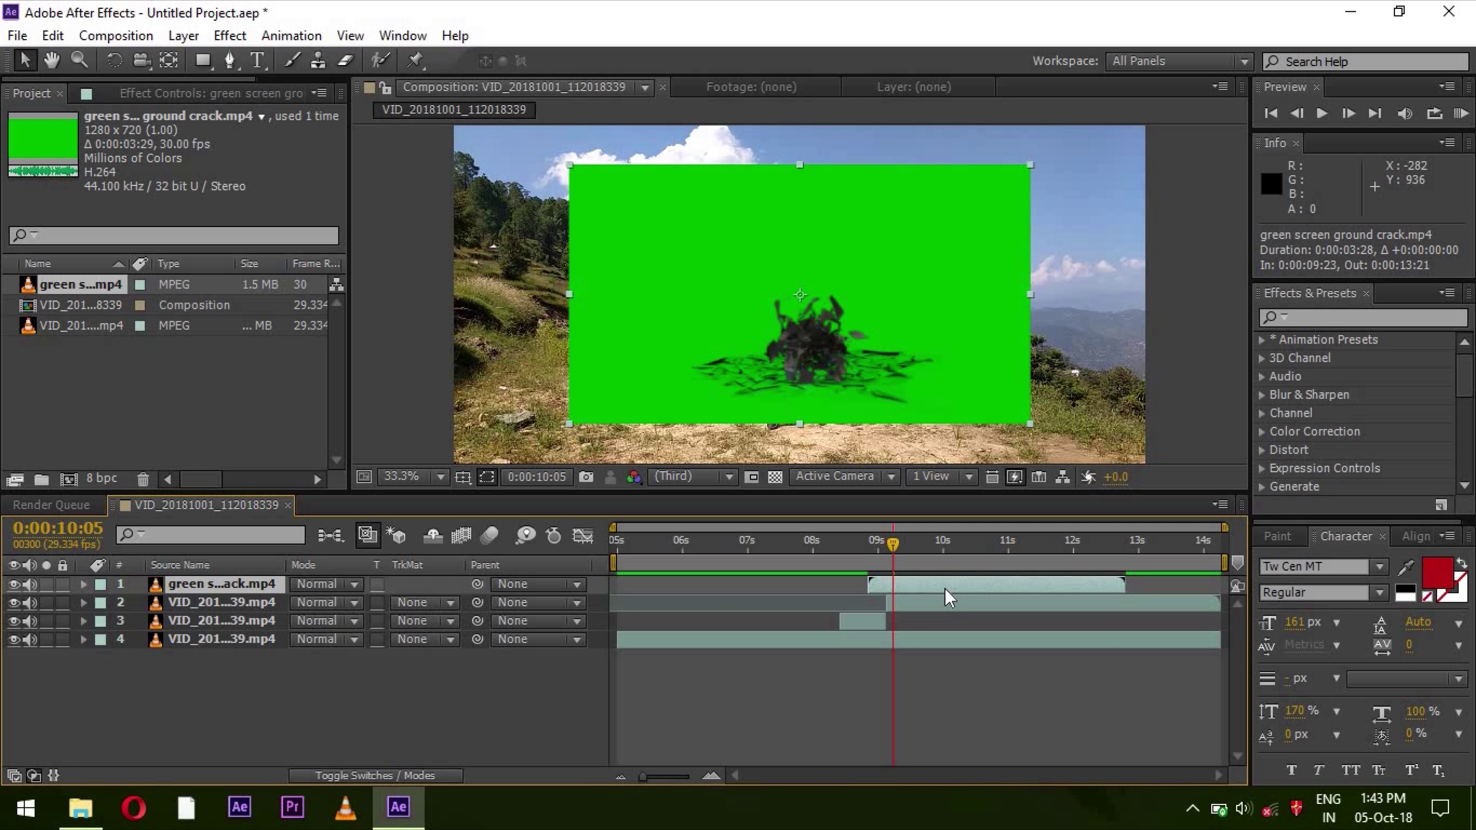
- Apply Keylight (1.2) to the ground crack layer and sample its green background as the Screen Colour
left_click(231, 38)
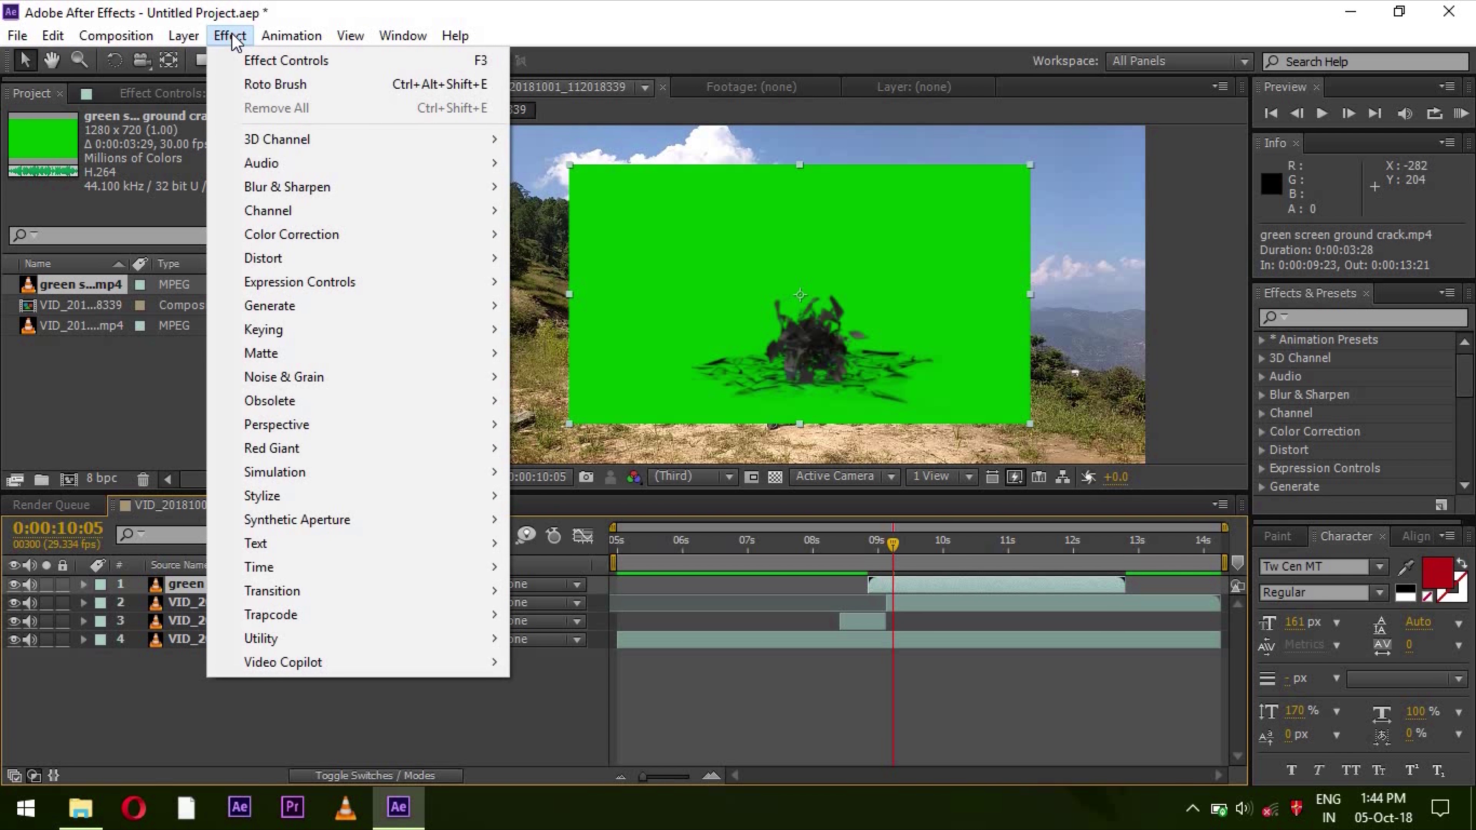
mouse_move(323, 333)
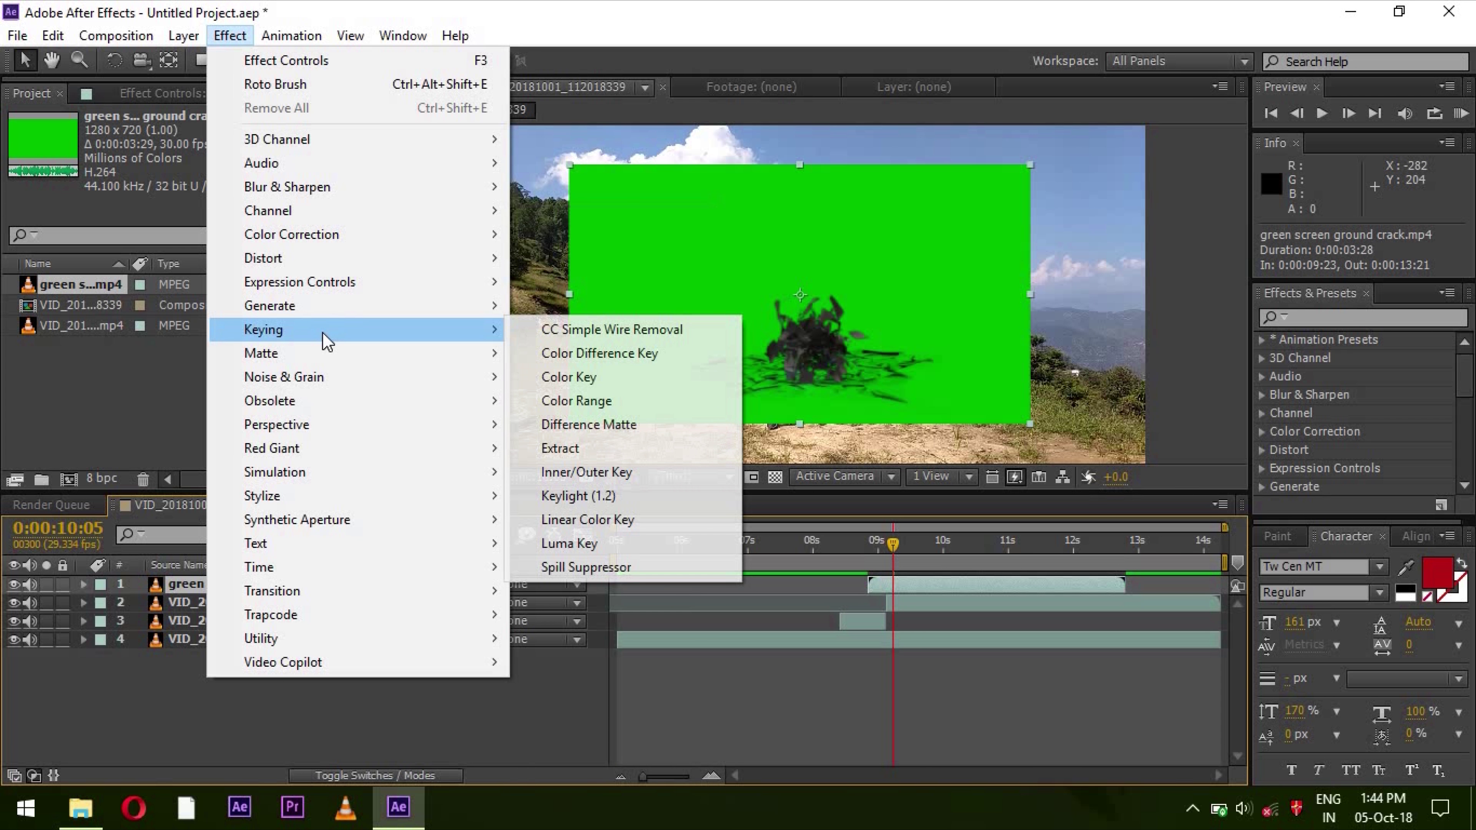
left_click(602, 498)
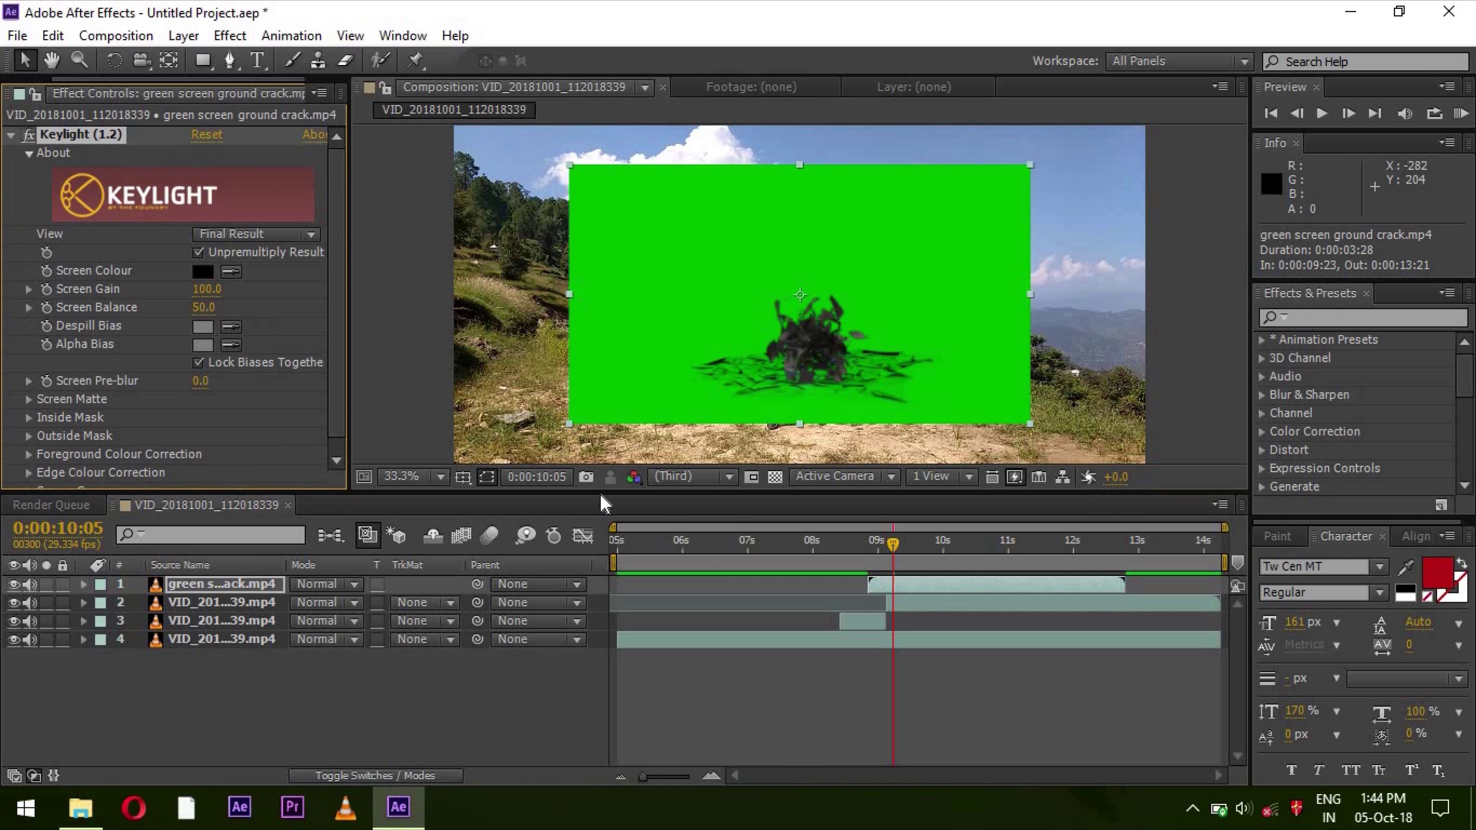
left_click(231, 271)
left_click(675, 250)
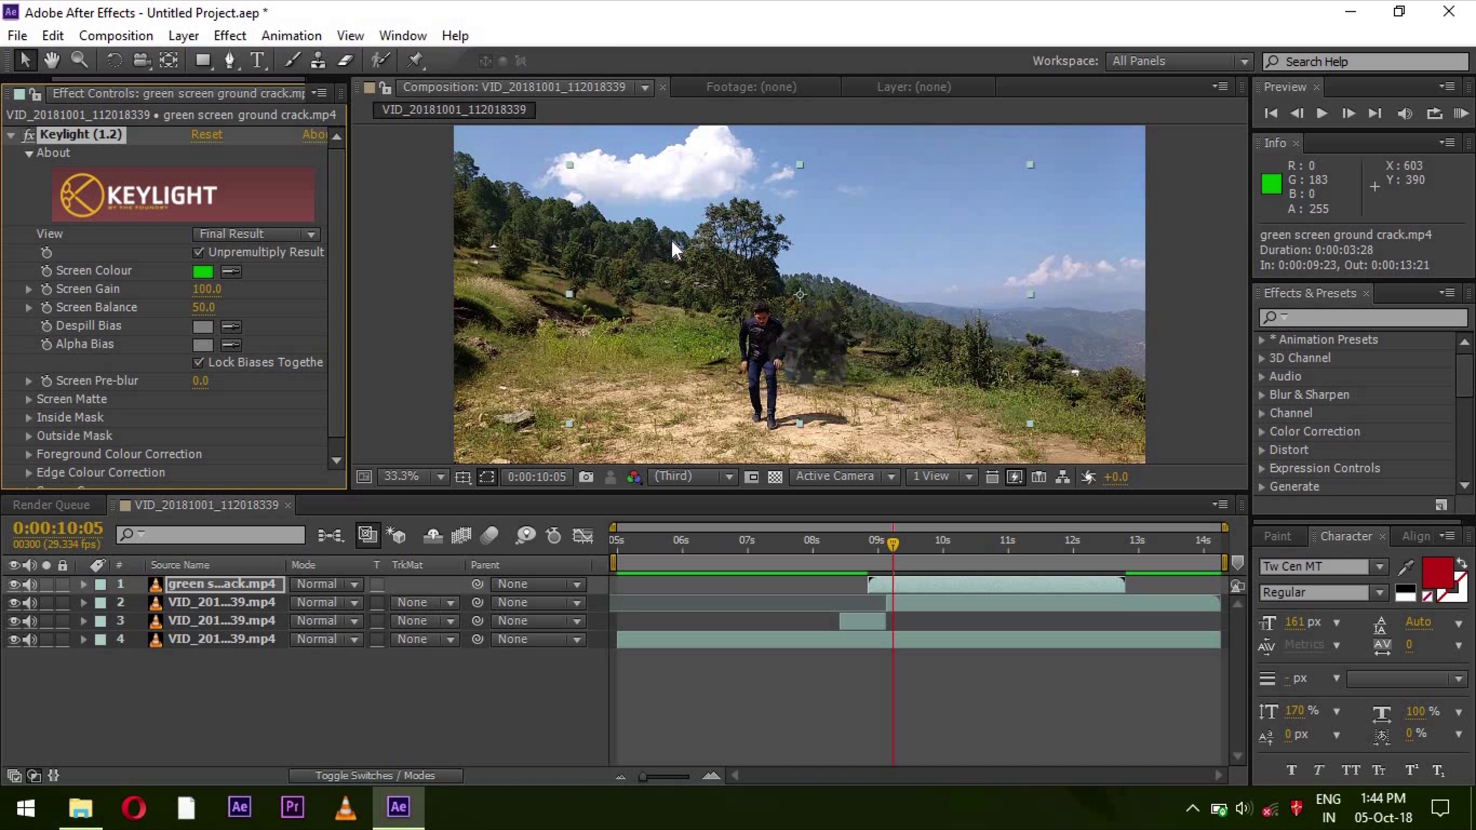
- Move the keyed ground crack under the man's feet, to about 825, 747, checking it against his landing
left_click_drag(805, 372, 766, 427)
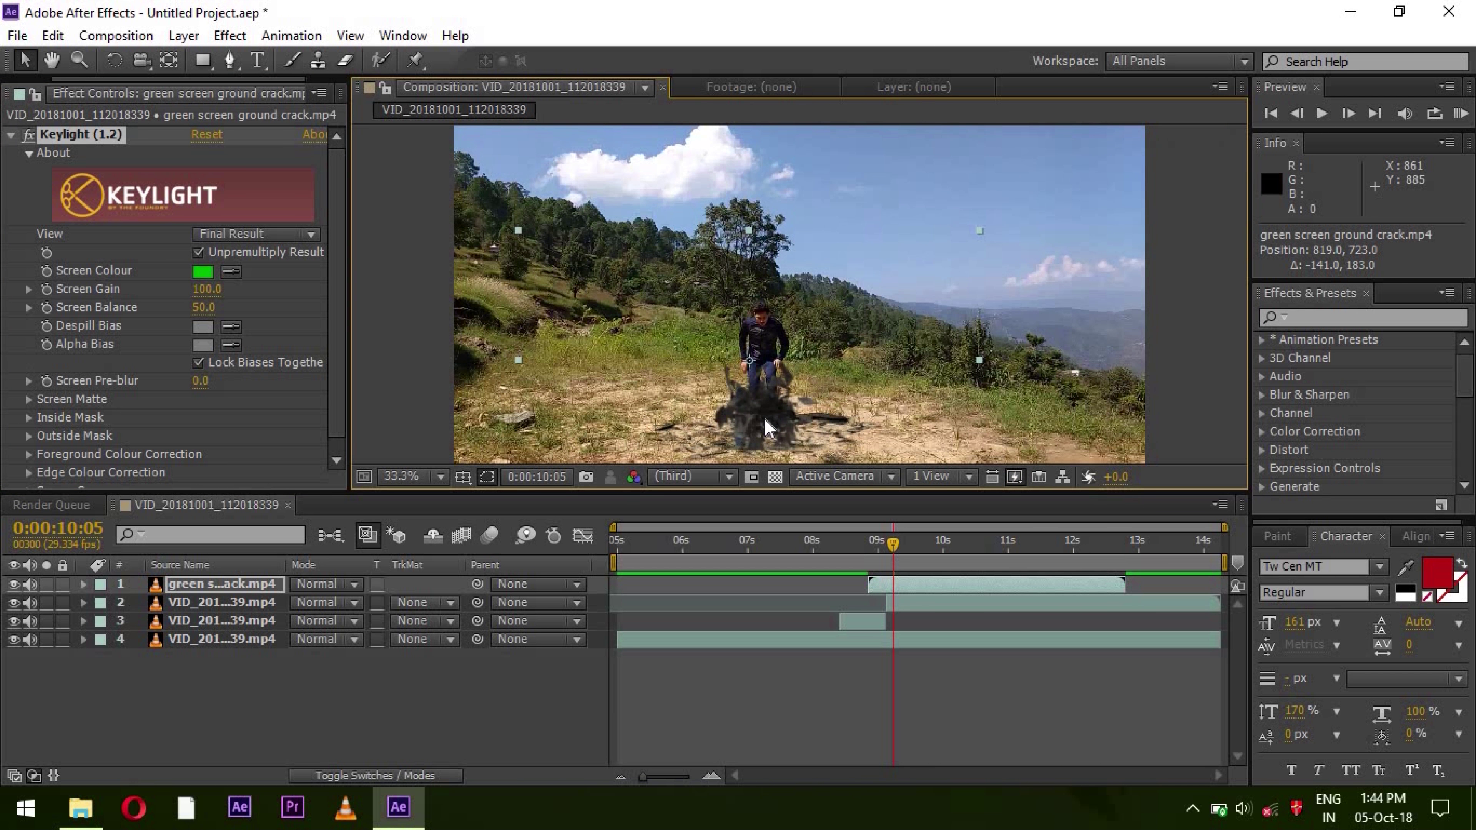
mouse_move(885, 549)
left_mouse_down()
mouse_move(819, 547)
mouse_move(978, 573)
mouse_move(873, 569)
mouse_move(924, 565)
mouse_move(896, 569)
left_mouse_up()
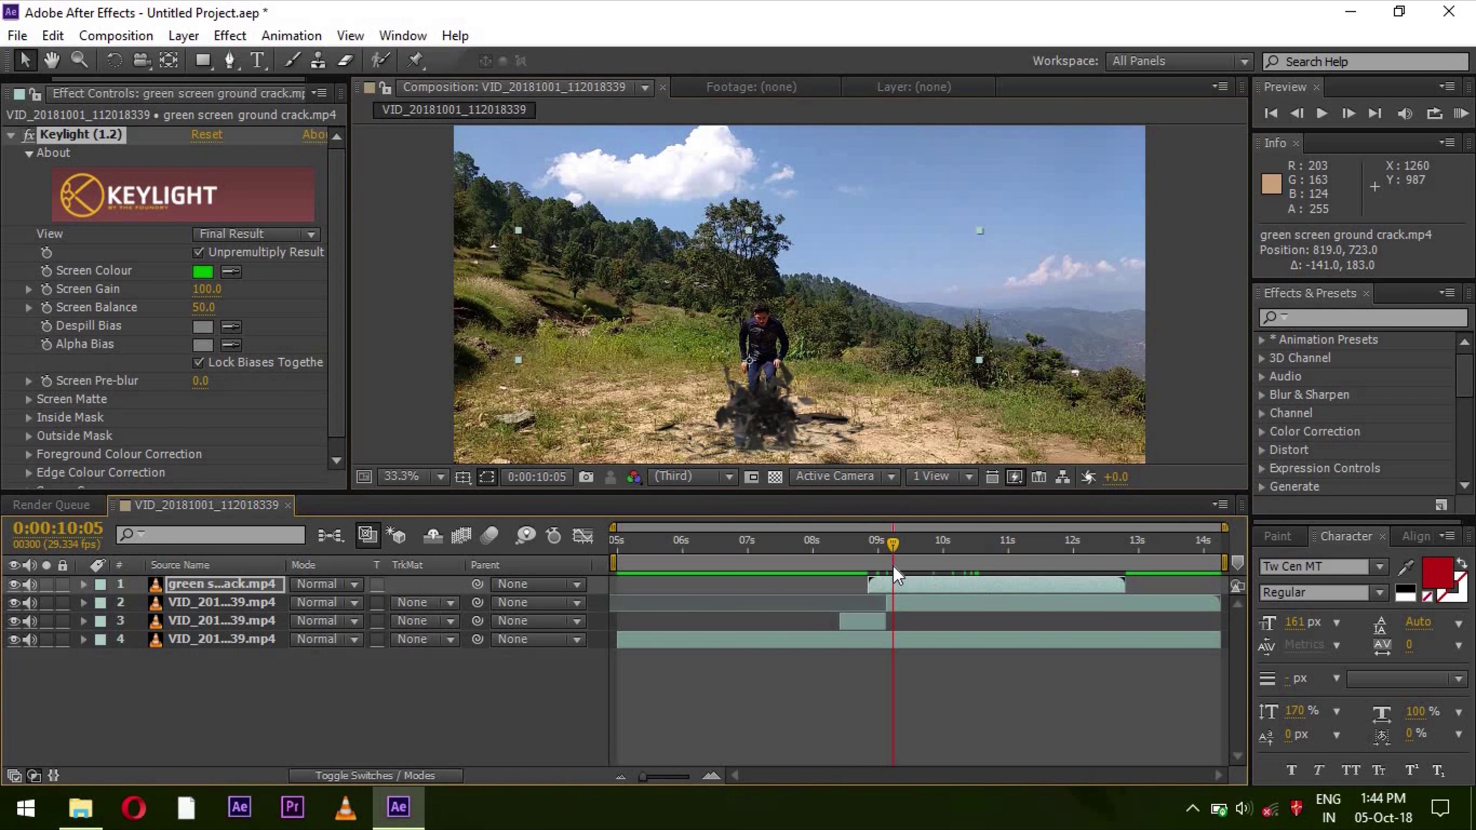
left_click_drag(766, 414, 763, 423)
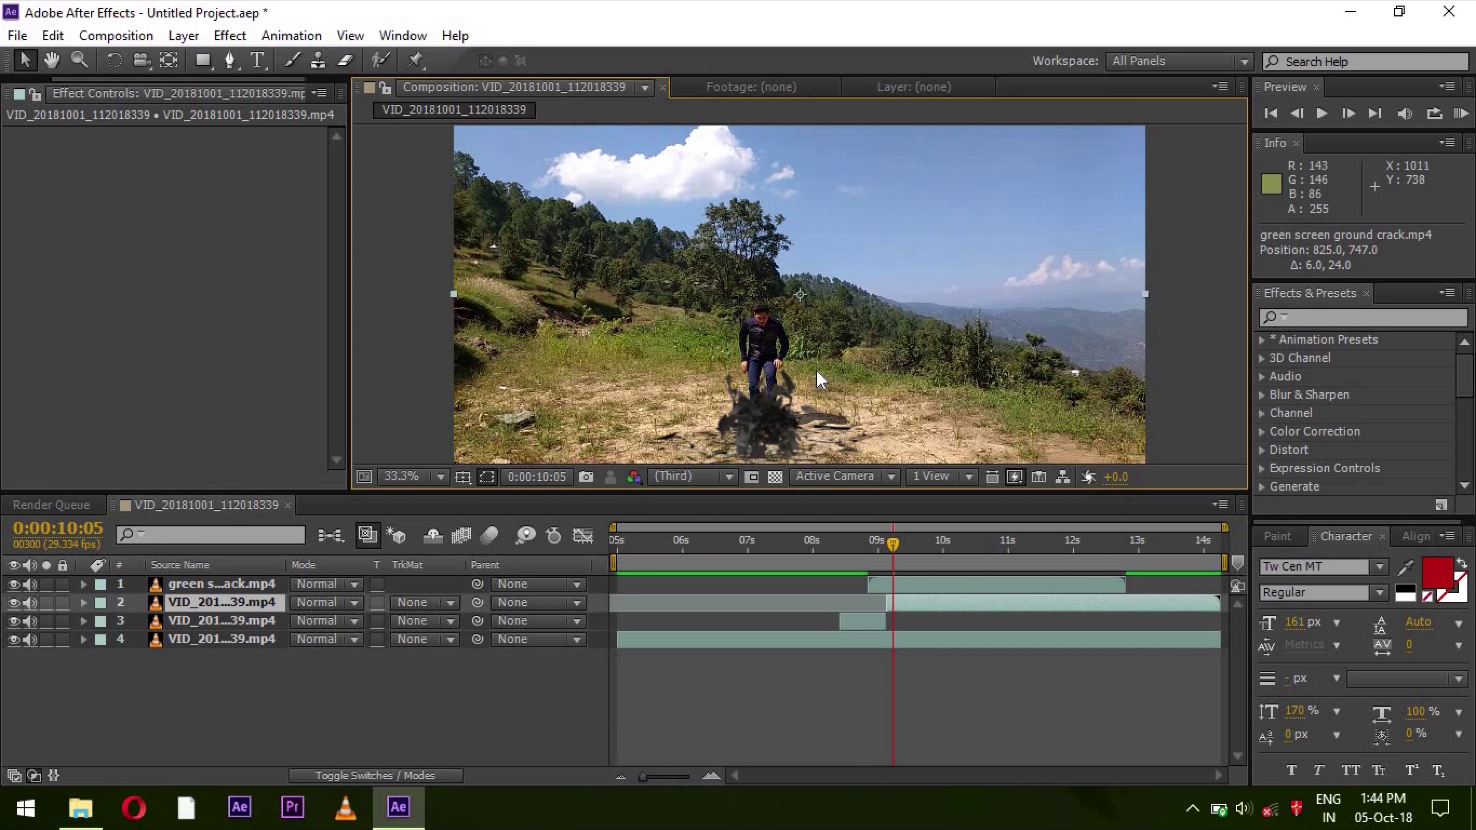
- Scale the ground crack layer down to about two-thirds of its size and realign it with the man's feet
left_click(920, 585)
left_click_drag(976, 248, 922, 293)
left_click_drag(757, 417, 763, 430)
mouse_move(894, 544)
left_mouse_down()
mouse_move(999, 550)
mouse_move(880, 547)
mouse_move(898, 547)
left_mouse_up()
- Try a slightly smaller ground crack placed lower under the man, and undo these last three changes
left_click_drag(768, 431, 770, 440)
left_click_drag(904, 307, 897, 325)
left_click_drag(794, 446, 797, 453)
left_click_drag(900, 546, 942, 561)
key("ctrl+z")
key("ctrl+z")
key("ctrl+z")
left_click(897, 549)
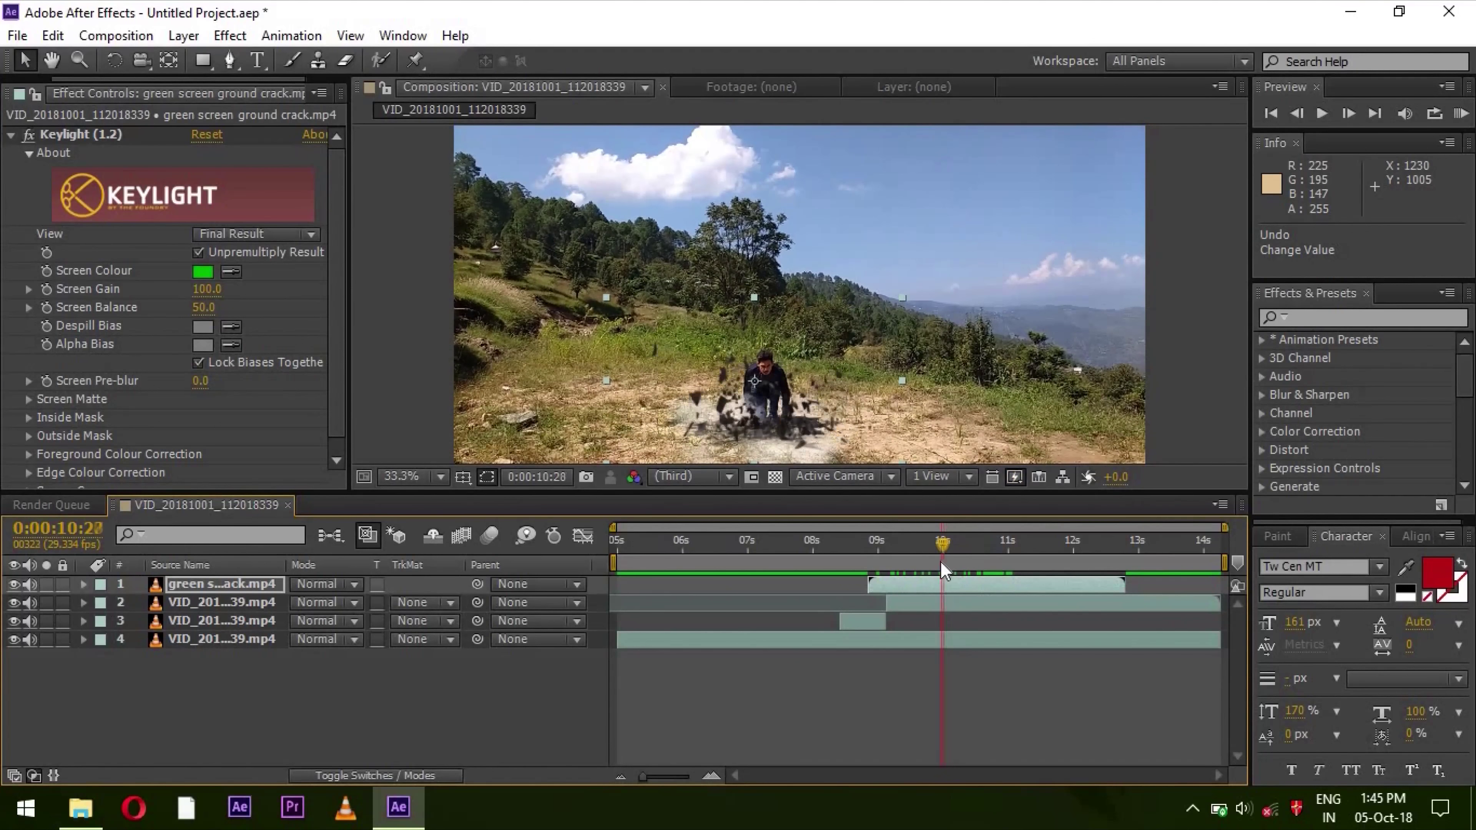
- Preview the landing in an enlarged composition view and nudge the ground crack layer to 834, 774
left_click_drag(871, 496, 870, 563)
left_click_drag(943, 614, 875, 634)
left_click(1323, 116)
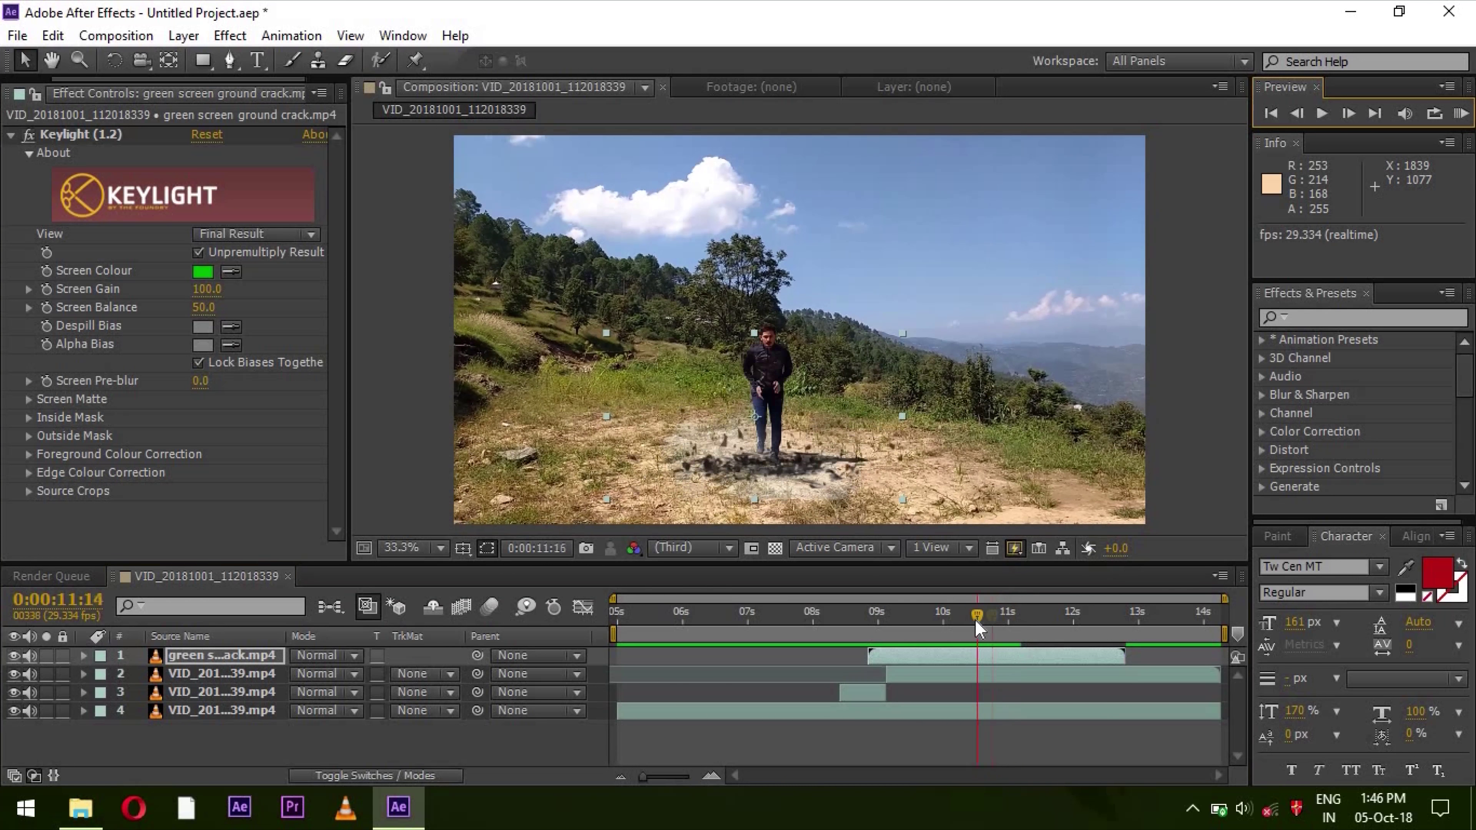
left_click_drag(794, 473, 795, 468)
- Duplicate the landing footage layer just below the ground crack at 0:00:12:04 and open the copy in its own layer view
left_click_drag(924, 634, 1026, 621)
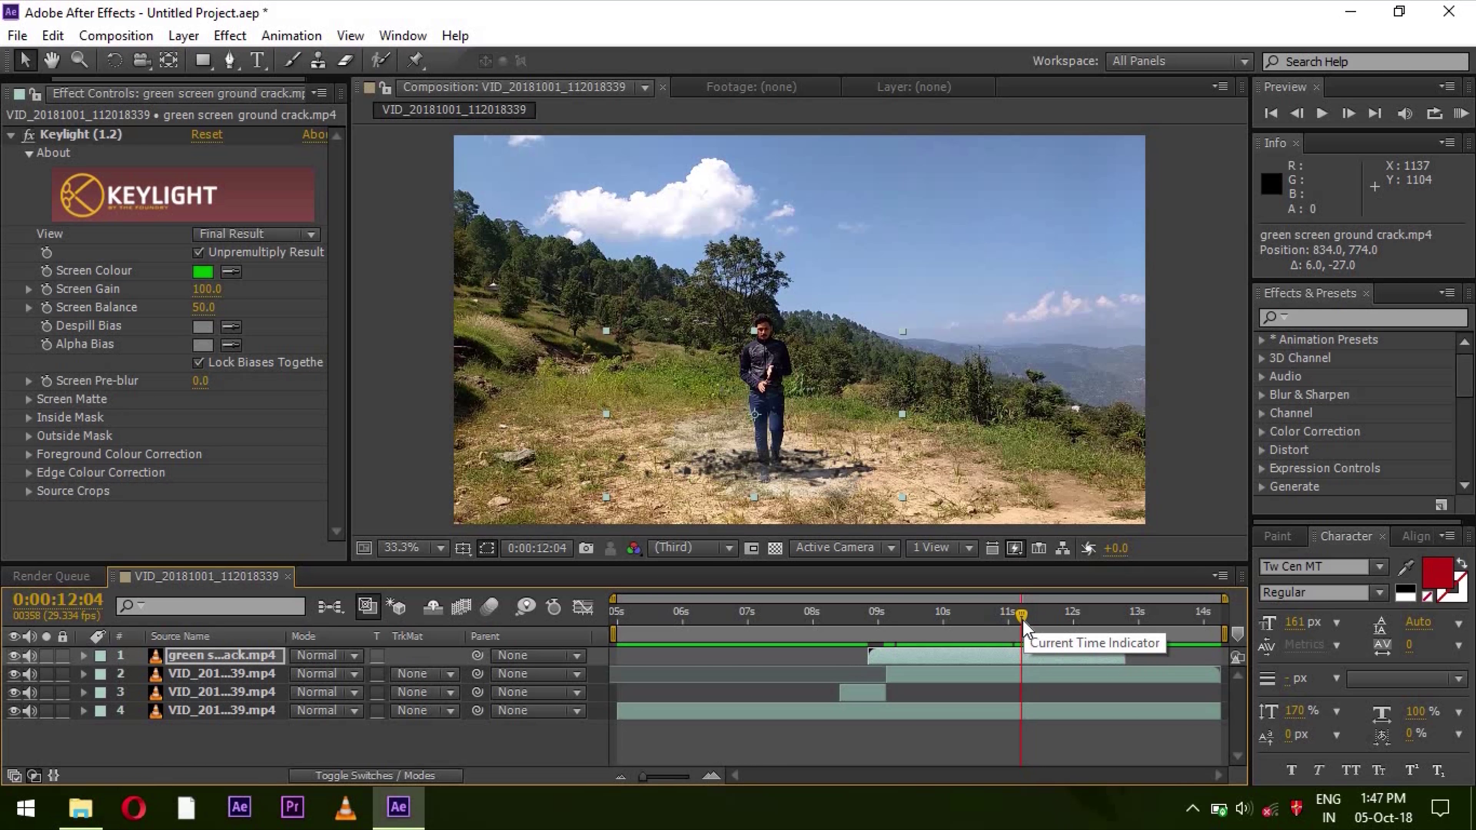
left_click(1021, 677)
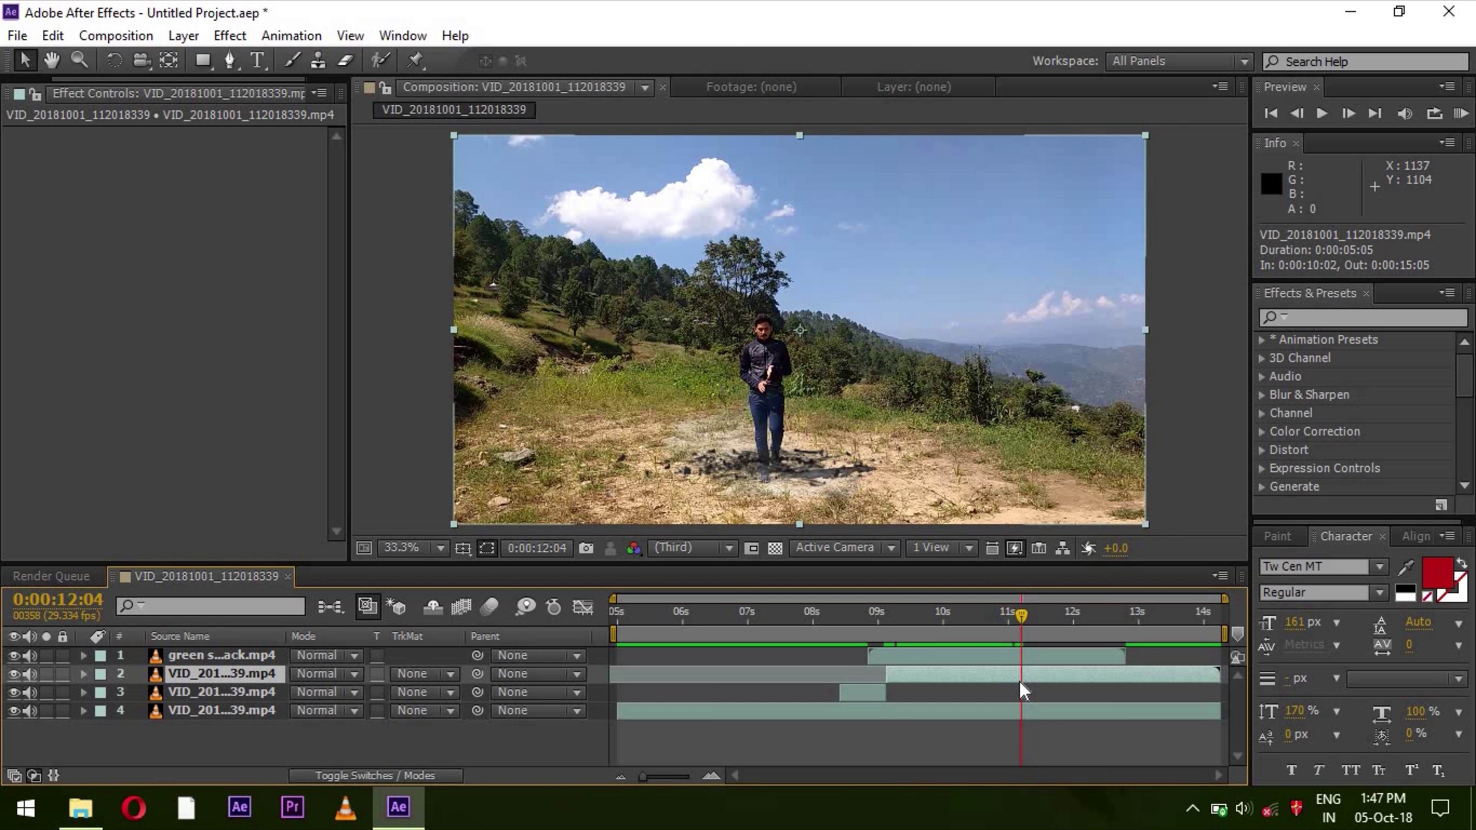
key("ctrl+d")
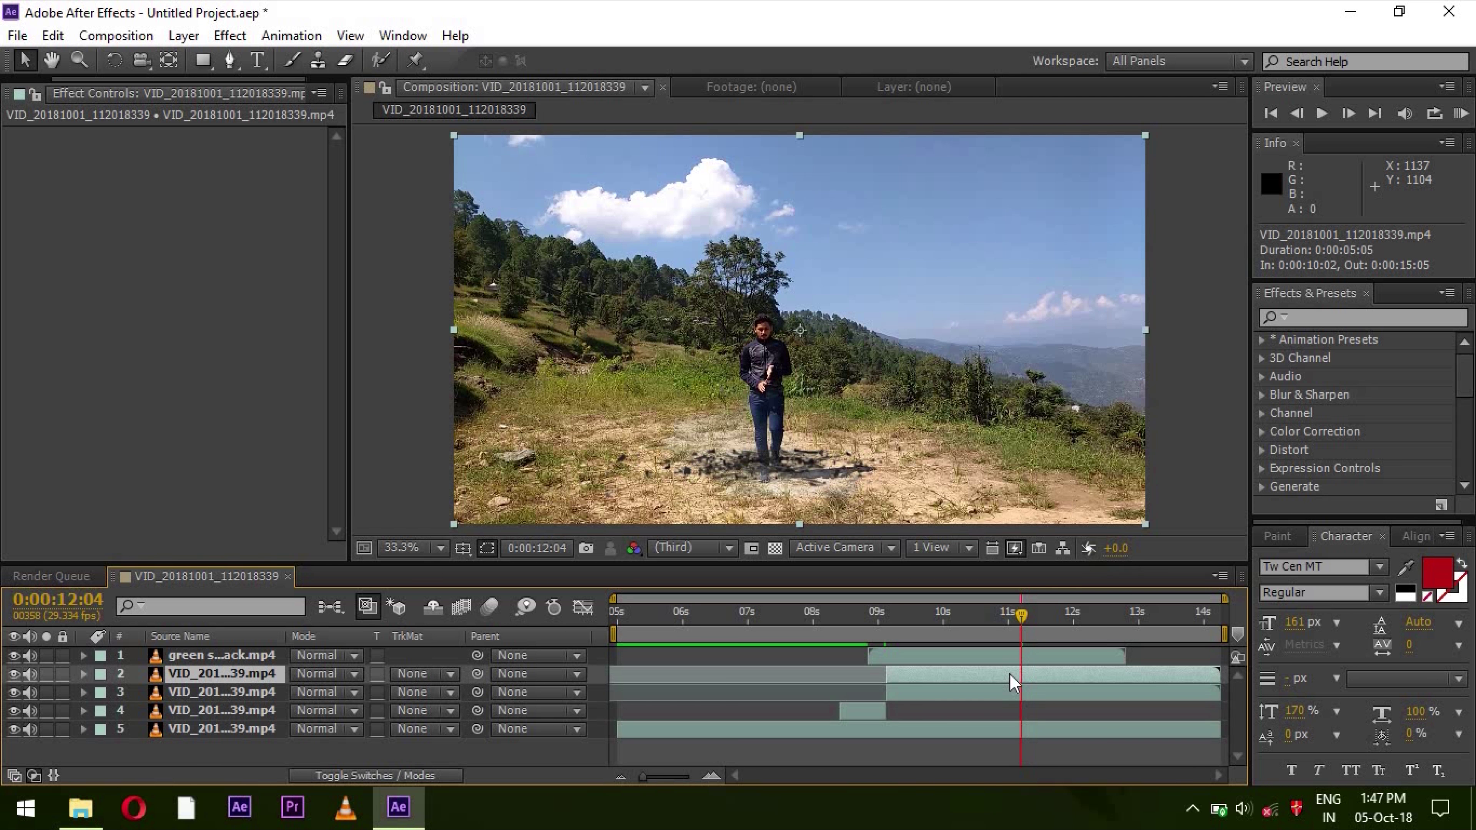
double_click(1009, 675)
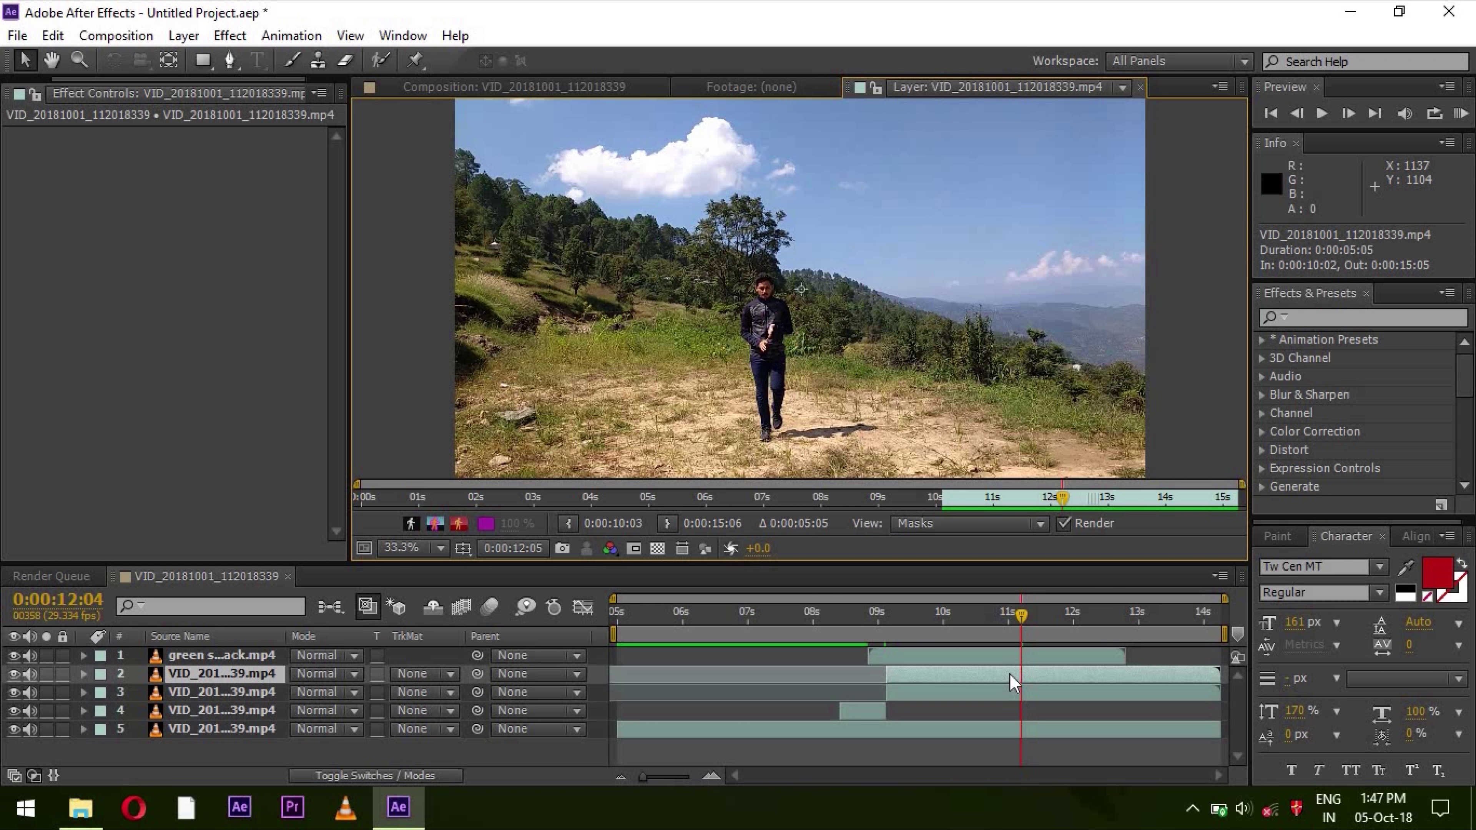
- Outline the man's whole body with the Roto Brush on the duplicated layer at 0:00:11:28
left_click(1005, 659)
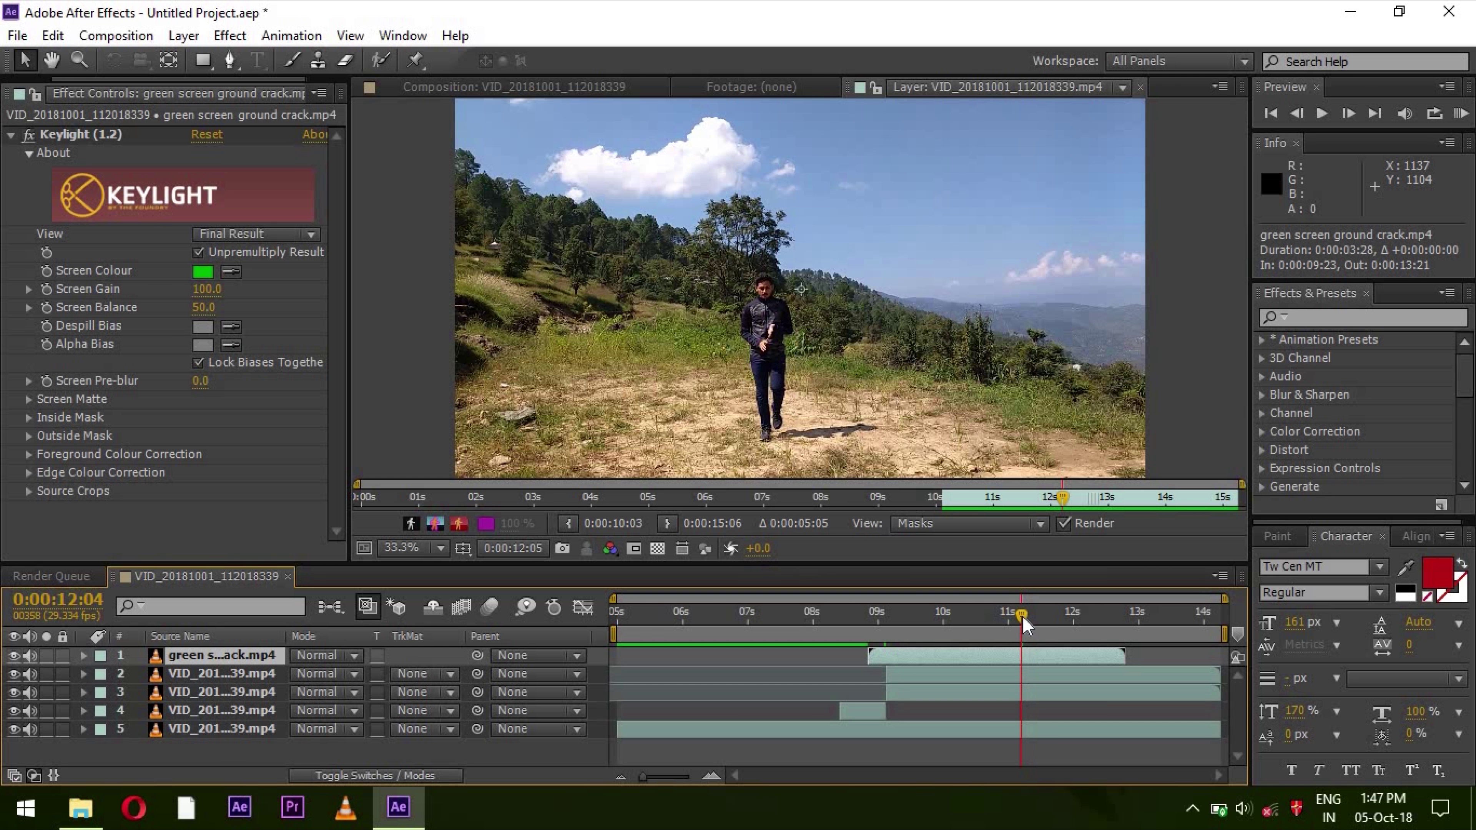
mouse_move(1001, 621)
left_mouse_down()
mouse_move(958, 620)
mouse_move(1014, 629)
left_mouse_up()
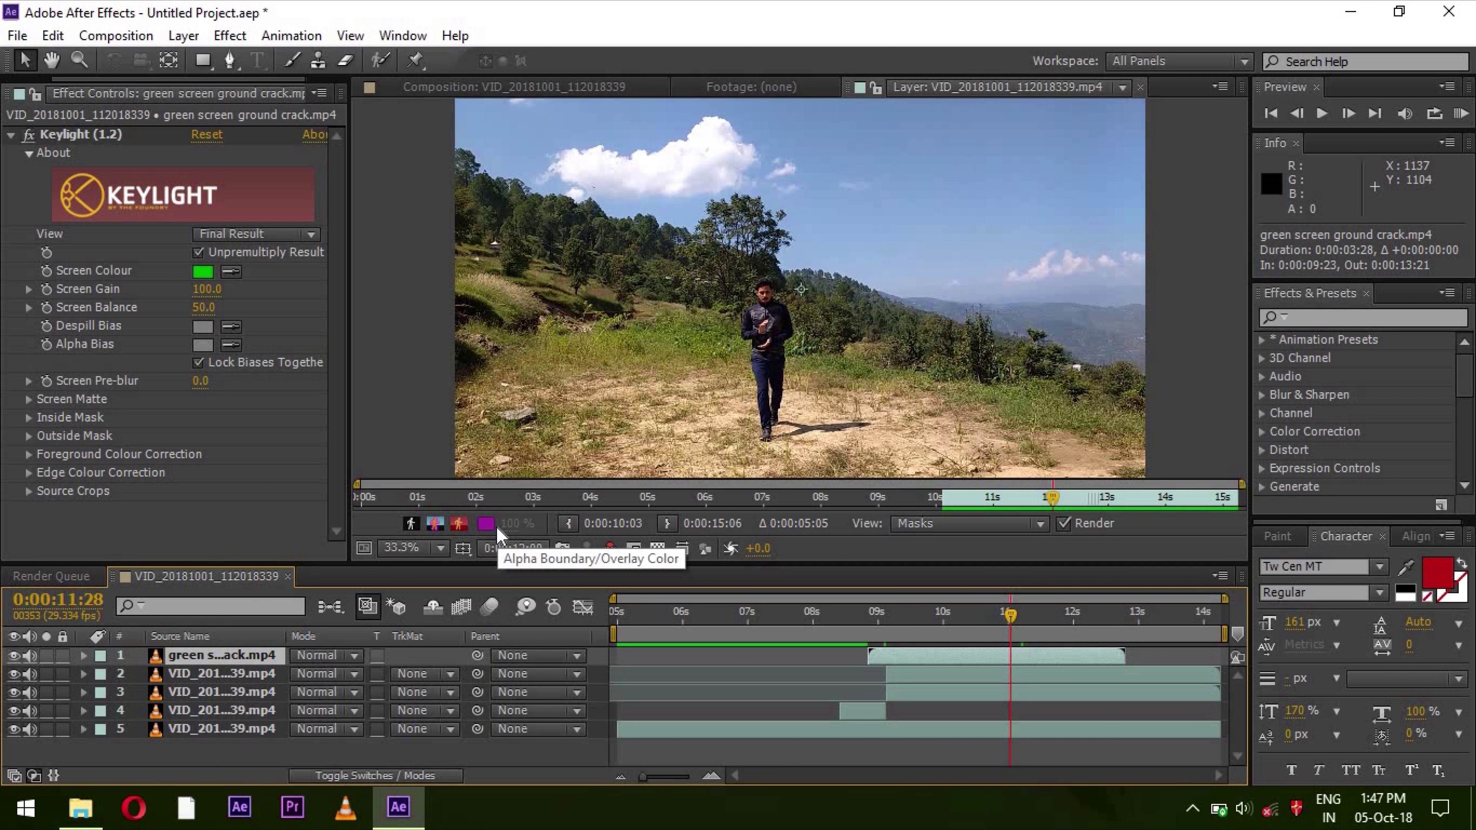
left_click(382, 60)
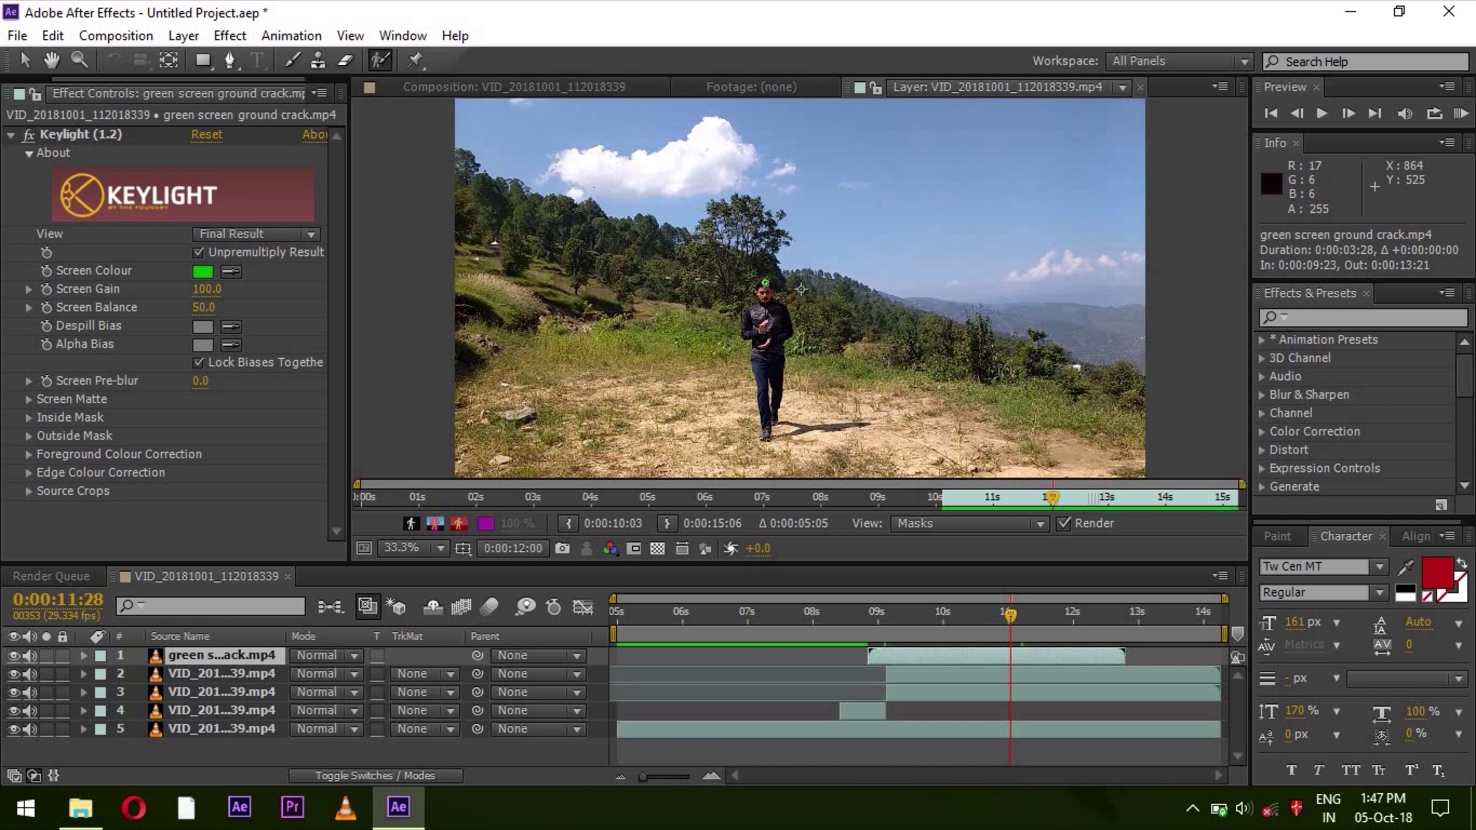
left_click_drag(765, 276, 765, 314)
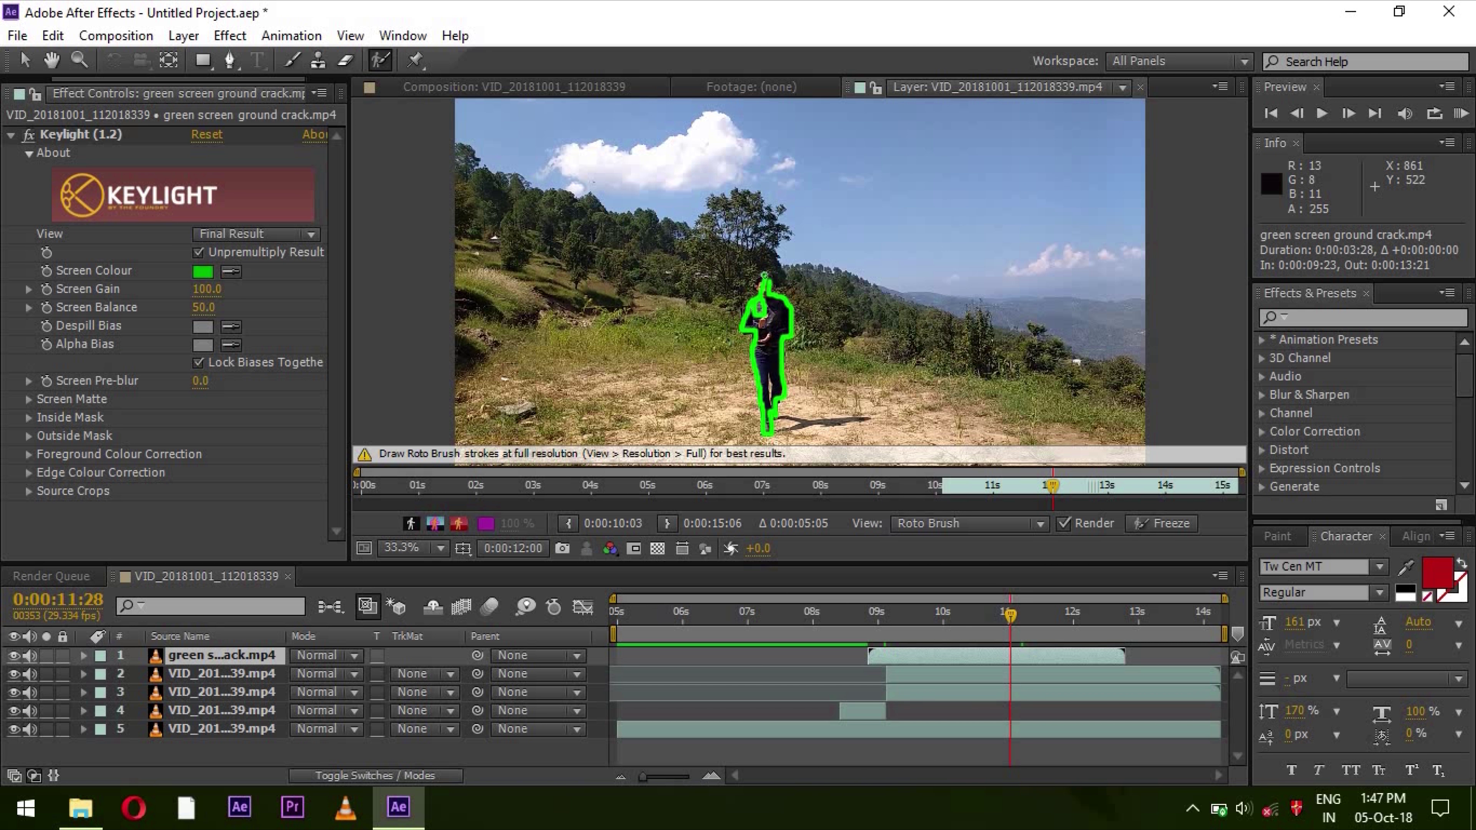
double_click(220, 674)
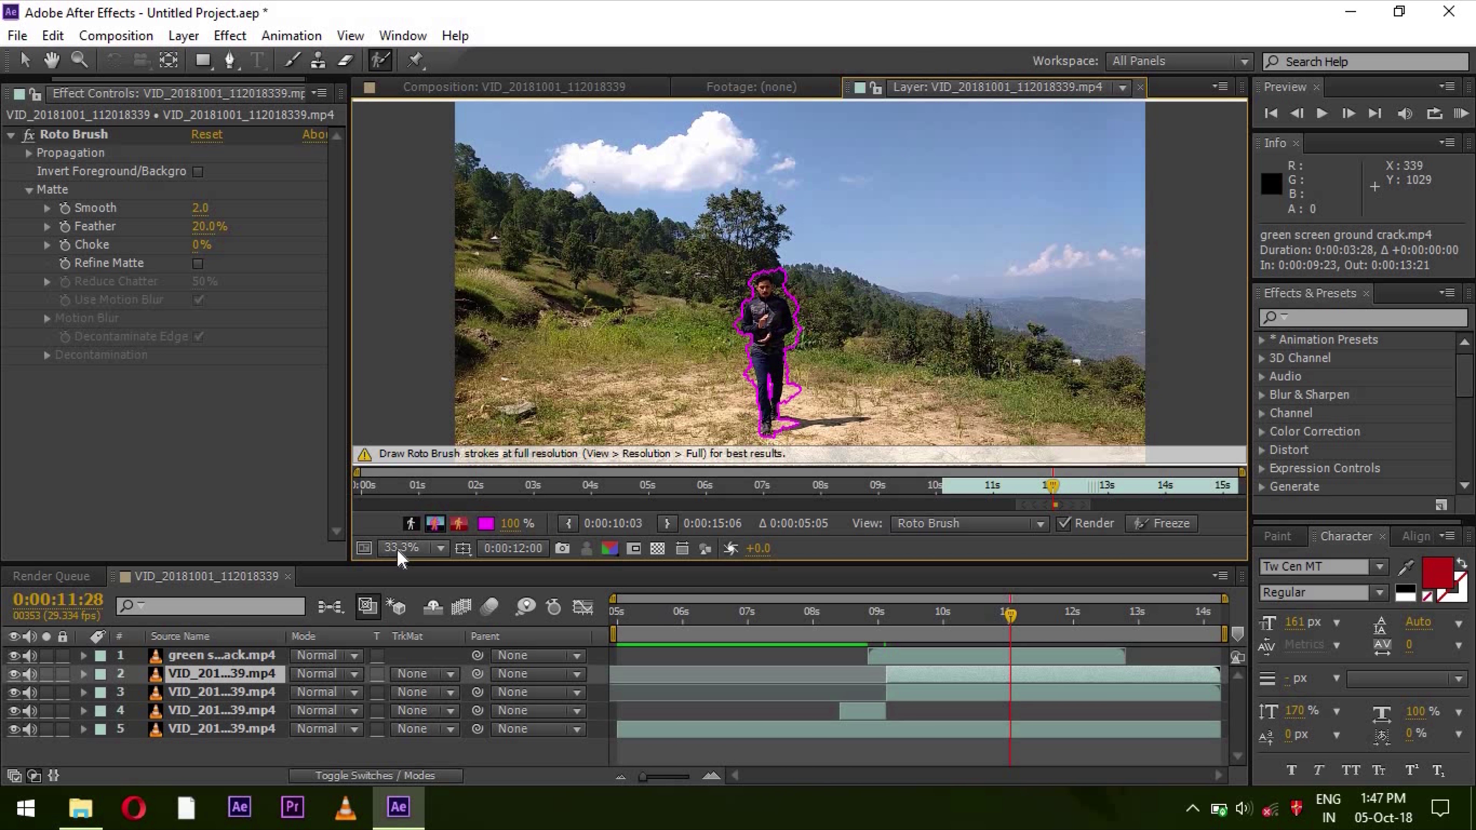
- Subtract the background to the right of the man's head, shoulder and arm from the Roto Brush selection
left_click(410, 556)
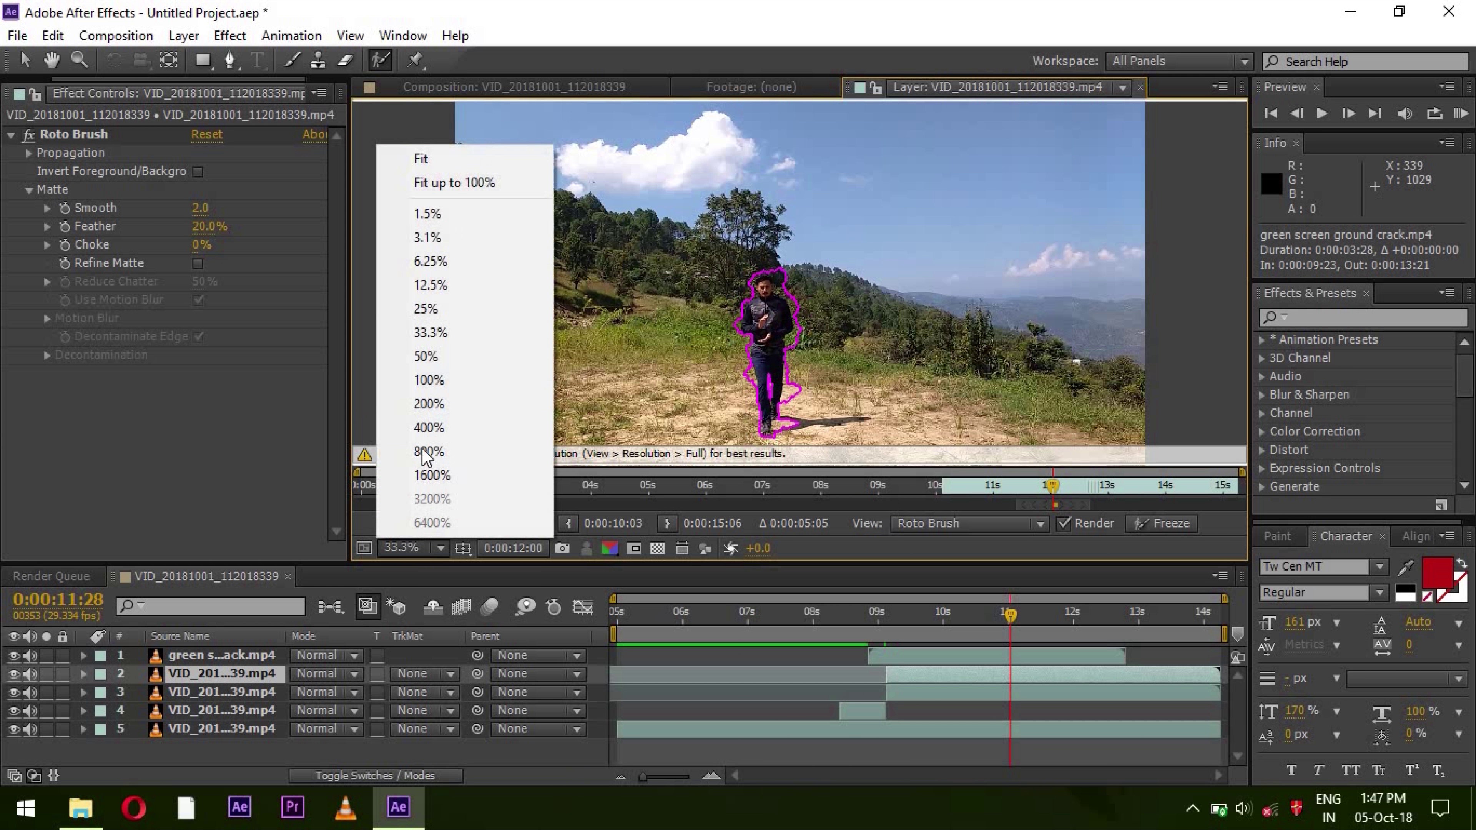
left_click(430, 379)
left_click(51, 60)
left_click_drag(709, 330, 710, 266)
left_click(381, 60)
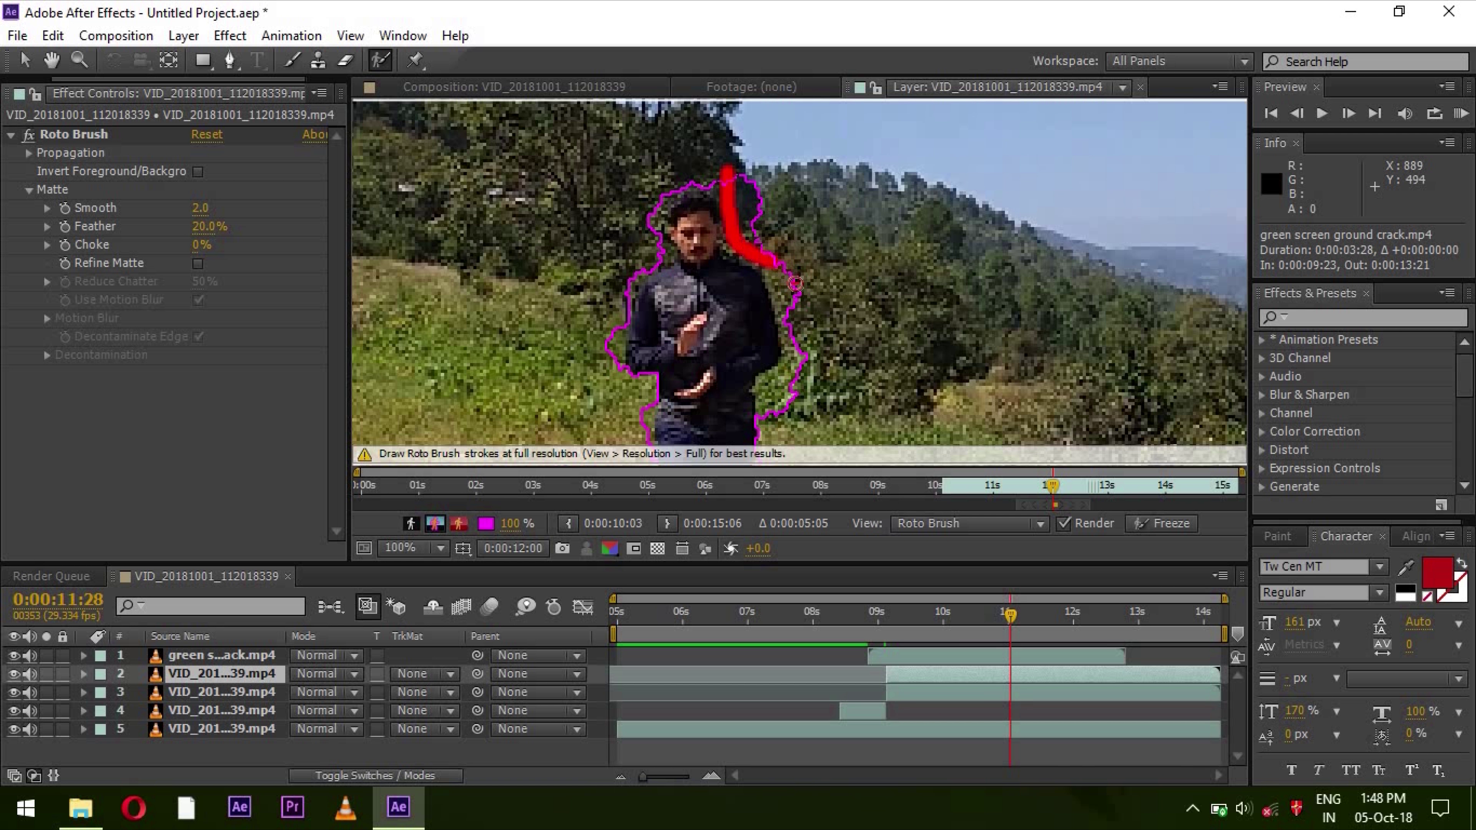
left_click_drag(775, 407, 775, 407)
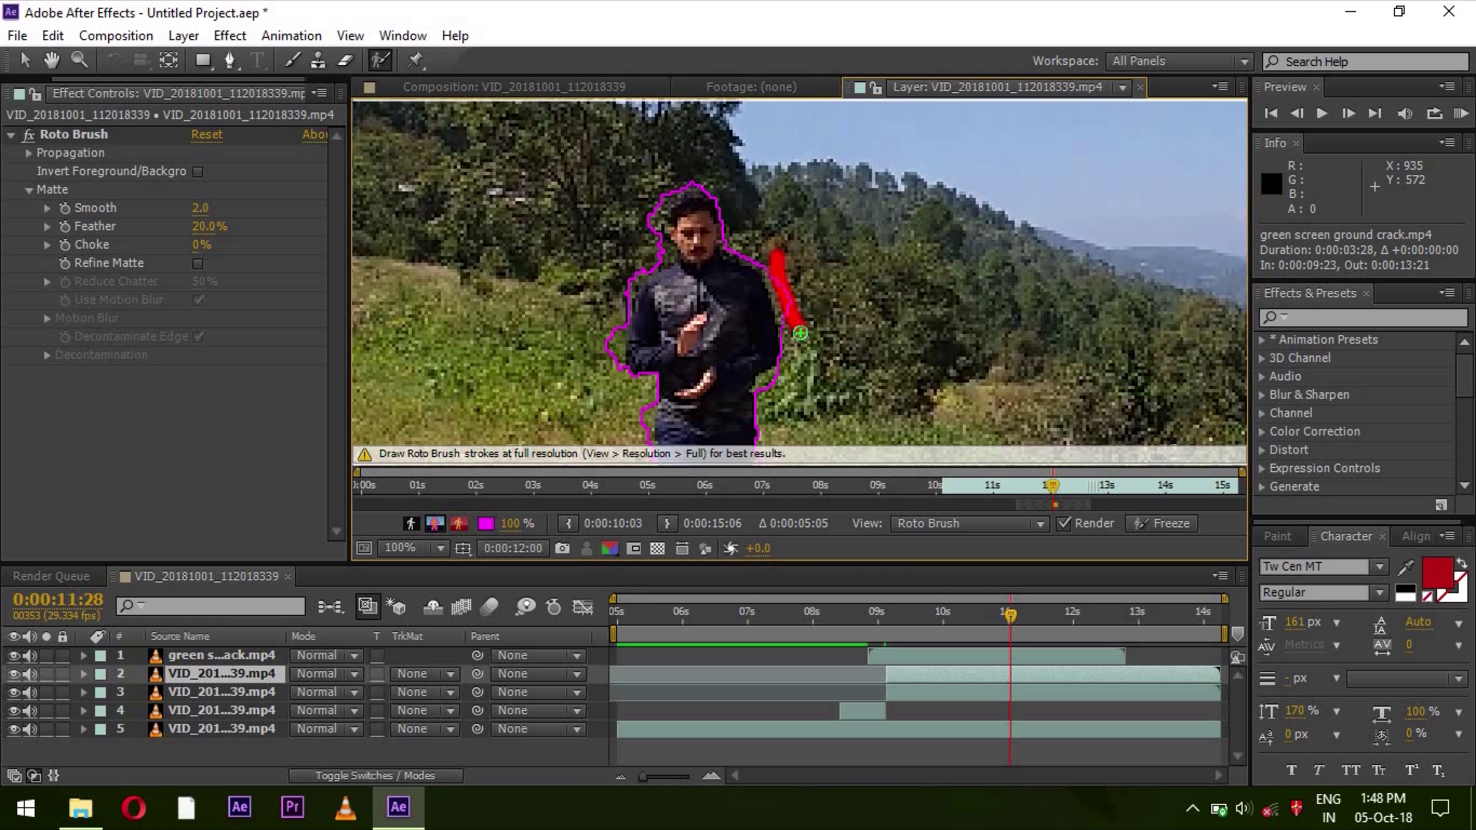
left_click_drag(800, 333, 800, 334)
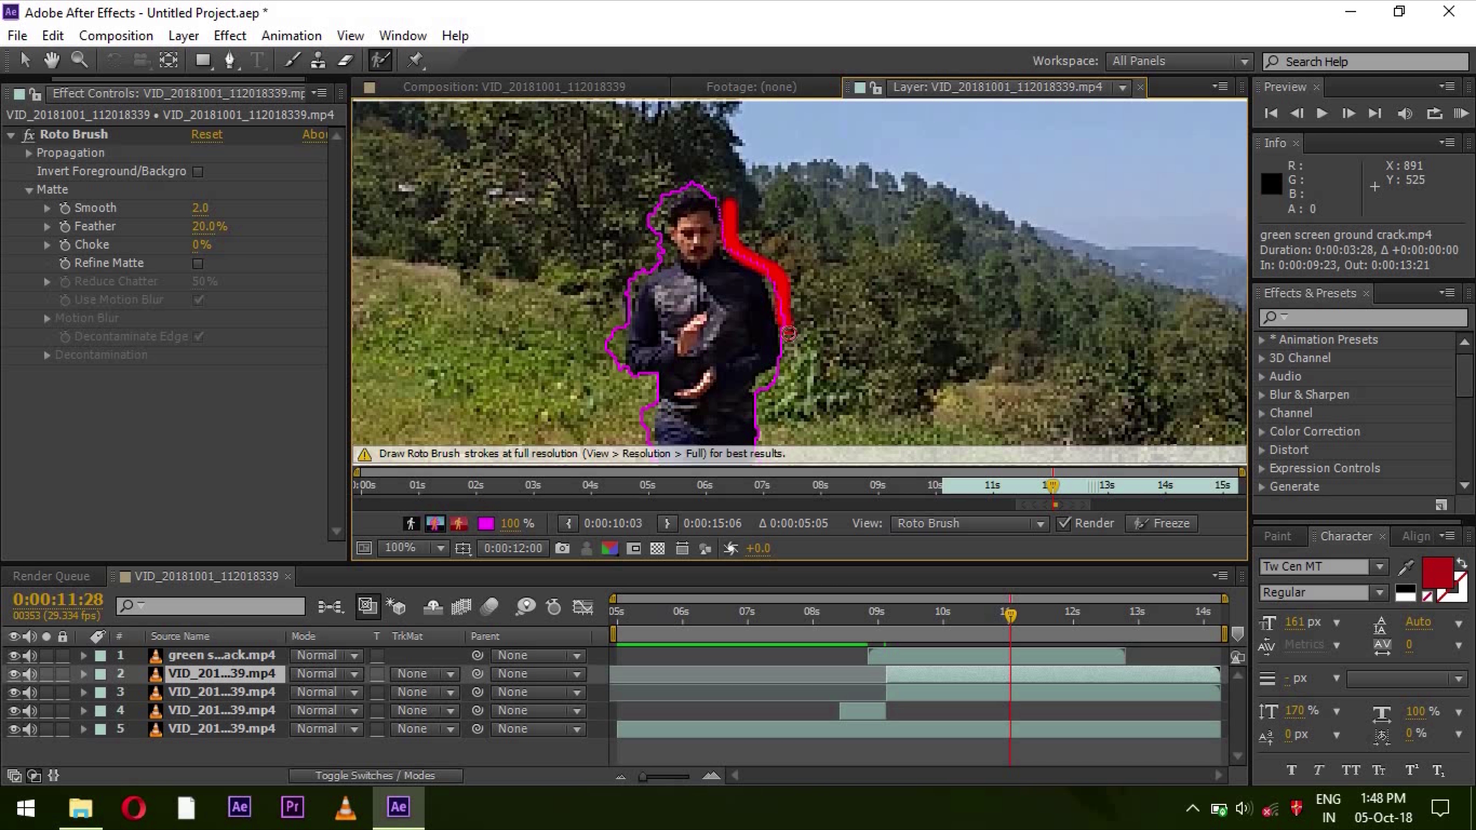
left_click_drag(795, 348, 792, 340)
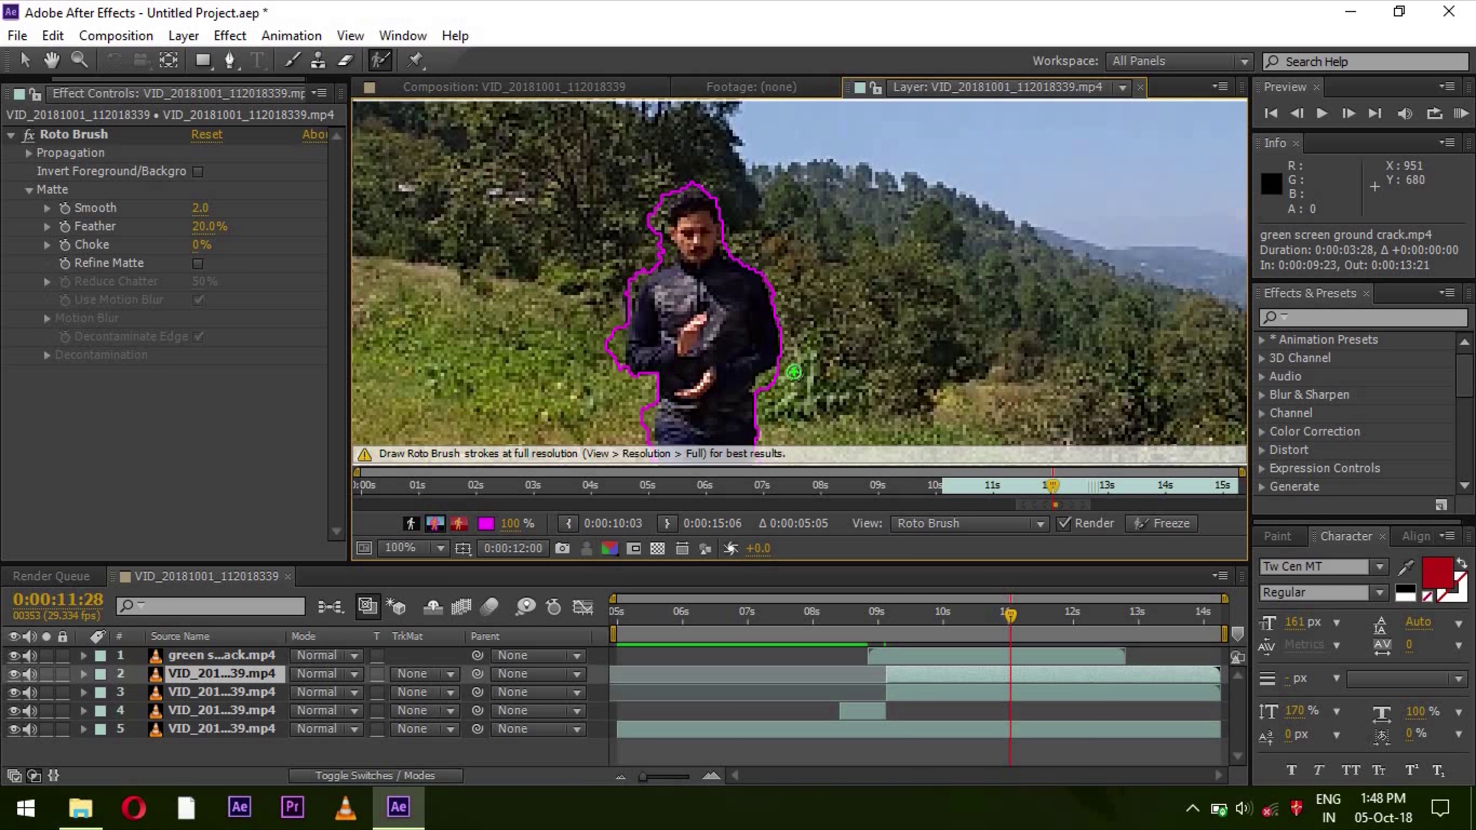
left_click_drag(759, 396, 760, 397)
- Trim the Roto Brush selection along the left of the man's head and arm, and around his legs
mouse_move(682, 183)
left_mouse_down()
mouse_move(633, 214)
mouse_move(660, 233)
mouse_move(614, 337)
mouse_move(611, 400)
left_mouse_up()
left_click_drag(725, 194, 729, 199)
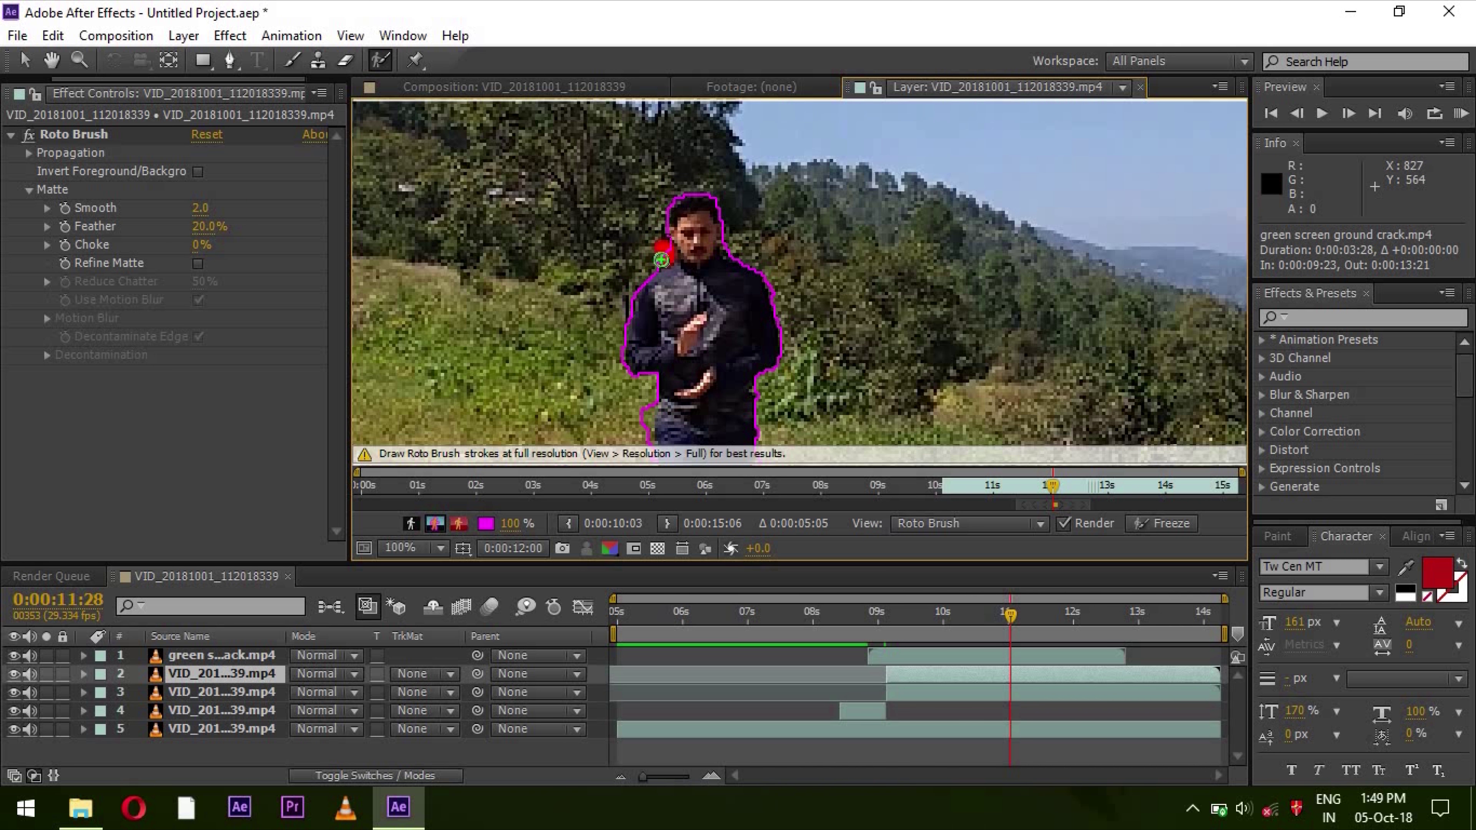
scroll(651, 232, "down", 5)
left_click_drag(640, 173, 652, 330)
left_click_drag(785, 204, 721, 436)
scroll(799, 273, "down", 2)
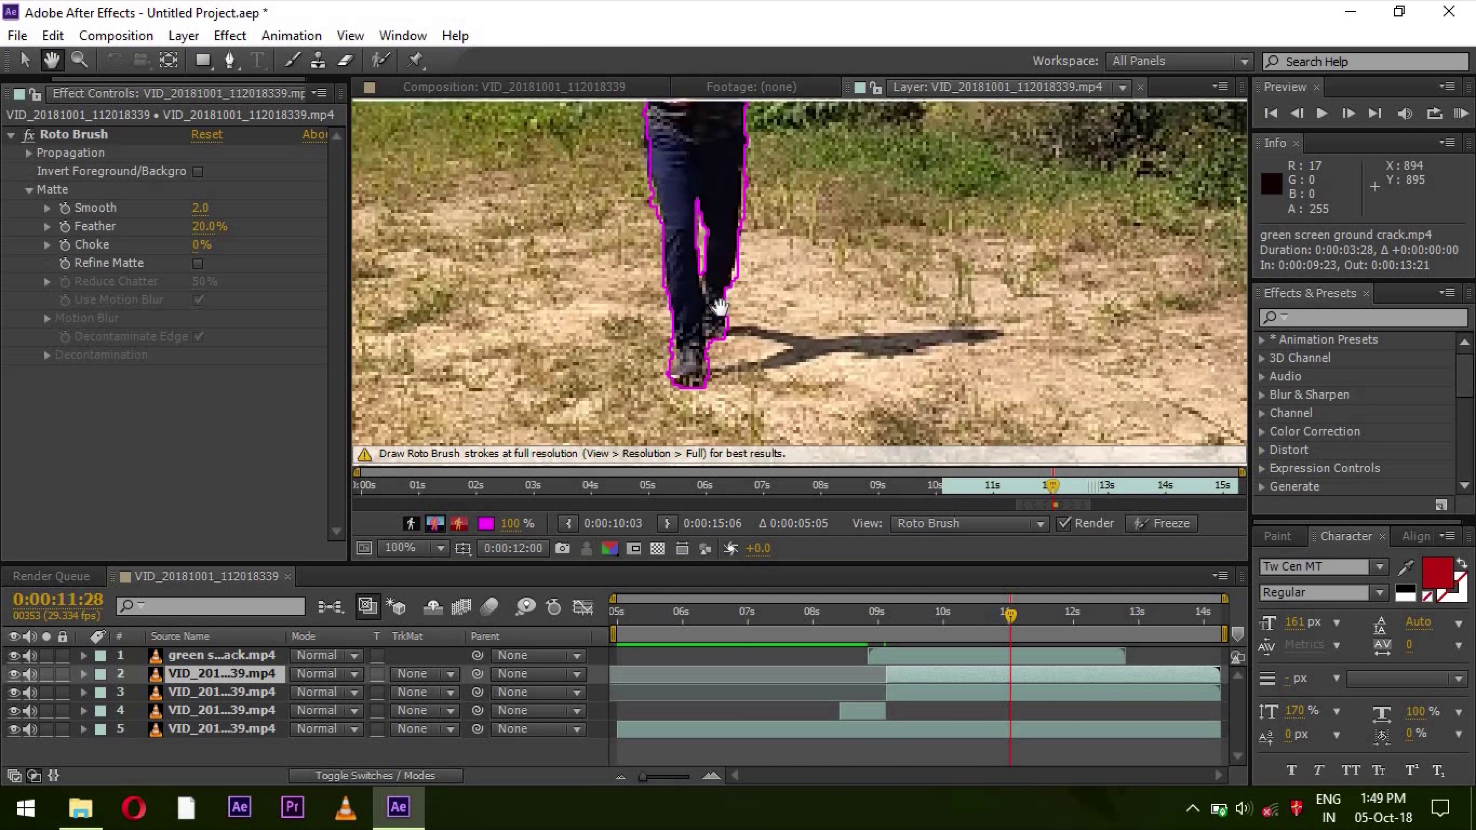
- Propagate the Roto Brush selection to 0:00:12:20, check the man's outline and add his hair back to it
left_click_drag(1011, 617, 1049, 622)
left_click_drag(738, 311, 749, 430)
key("space")
scroll(786, 205, "up", 10)
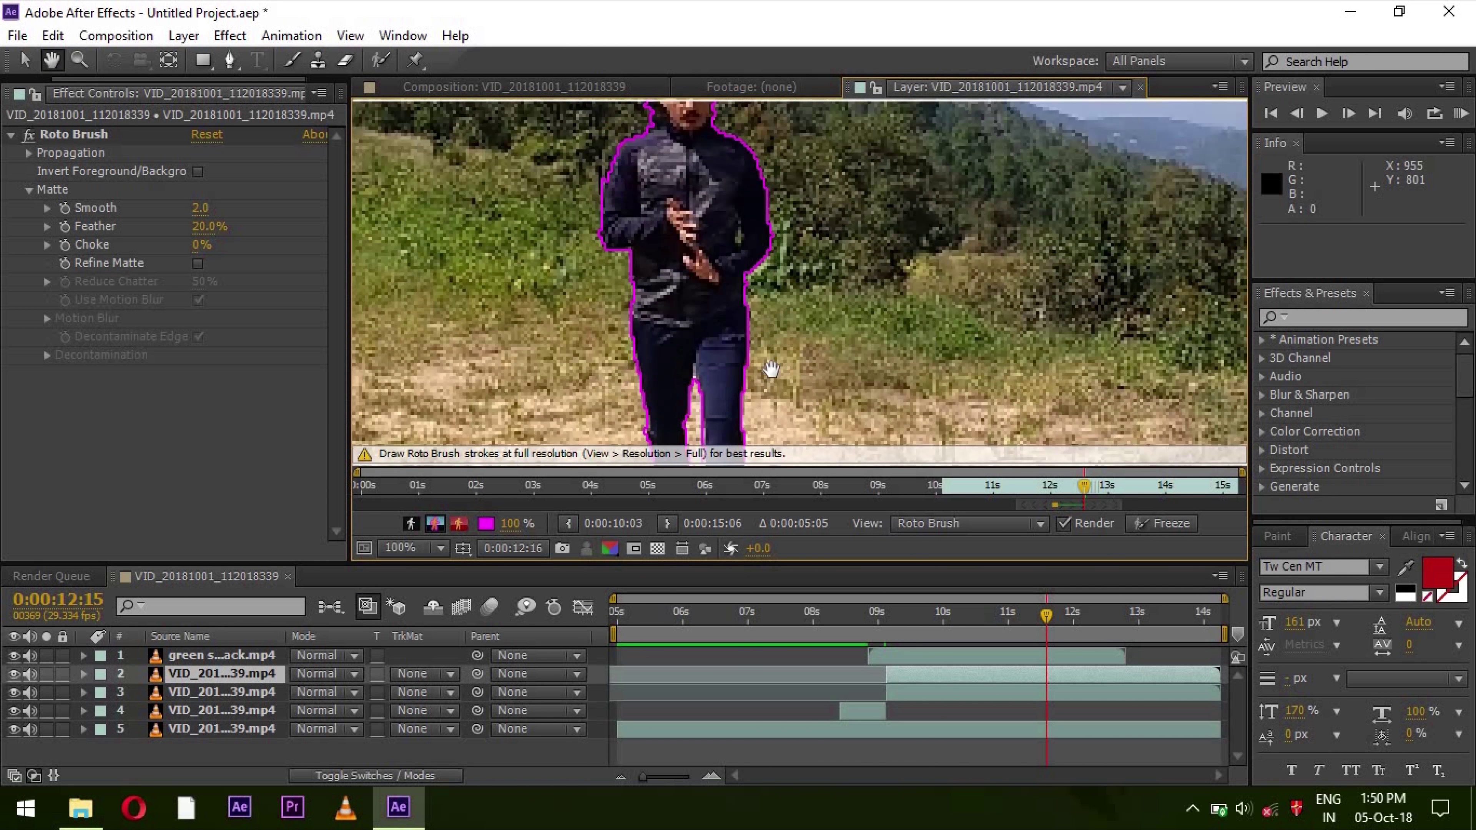
mouse_move(706, 144)
left_mouse_down()
mouse_move(669, 192)
mouse_move(677, 169)
mouse_move(710, 159)
mouse_move(682, 238)
mouse_move(657, 215)
mouse_move(755, 259)
left_mouse_up()
key("ctrl+z")
key("Page_Down")
left_click(1057, 622)
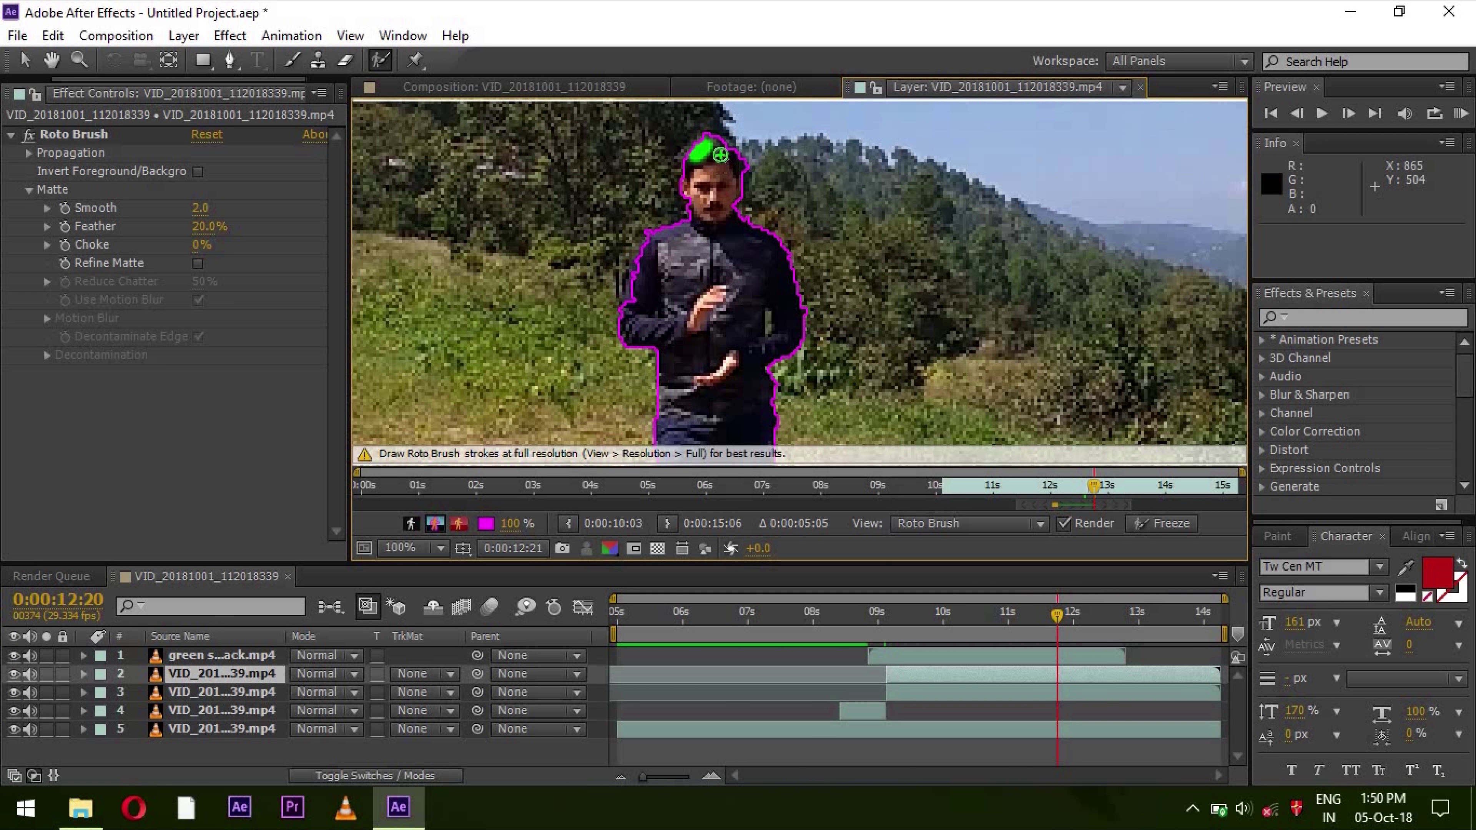
- Advance the Roto Brush selection frame by frame to 0:00:12:27, checking the outline of the man's legs and feet
key("h")
mouse_move(782, 442)
left_mouse_down()
mouse_move(771, 371)
mouse_move(861, 433)
mouse_move(848, 163)
left_mouse_up()
key("Page_Down")
key("Page_Down")
key("Page_Down")
key("Page_Down")
key("Page_Down")
key("Page_Down")
key("Page_Down")
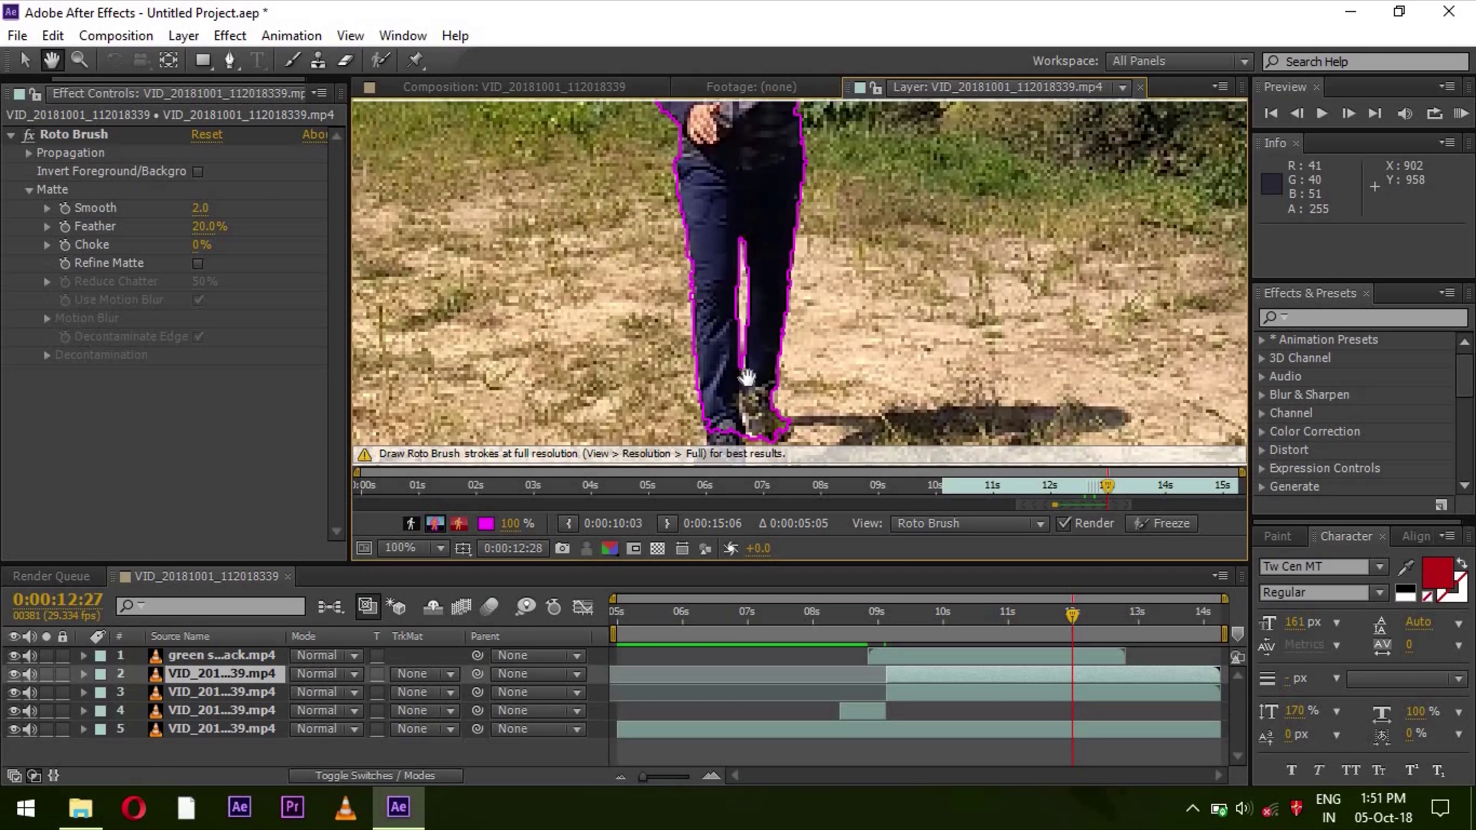
- Continue propagating the Roto Brush selection frame by frame to 0:00:13:10
key("alt+w")
key("Page_Down")
key("Page_Down")
key("Page_Down")
key("Page_Down")
key("Page_Down")
key("Page_Down")
key("Page_Down")
key("Page_Down")
key("Page_Down")
key("Page_Down")
key("Page_Down")
key("Page_Down")
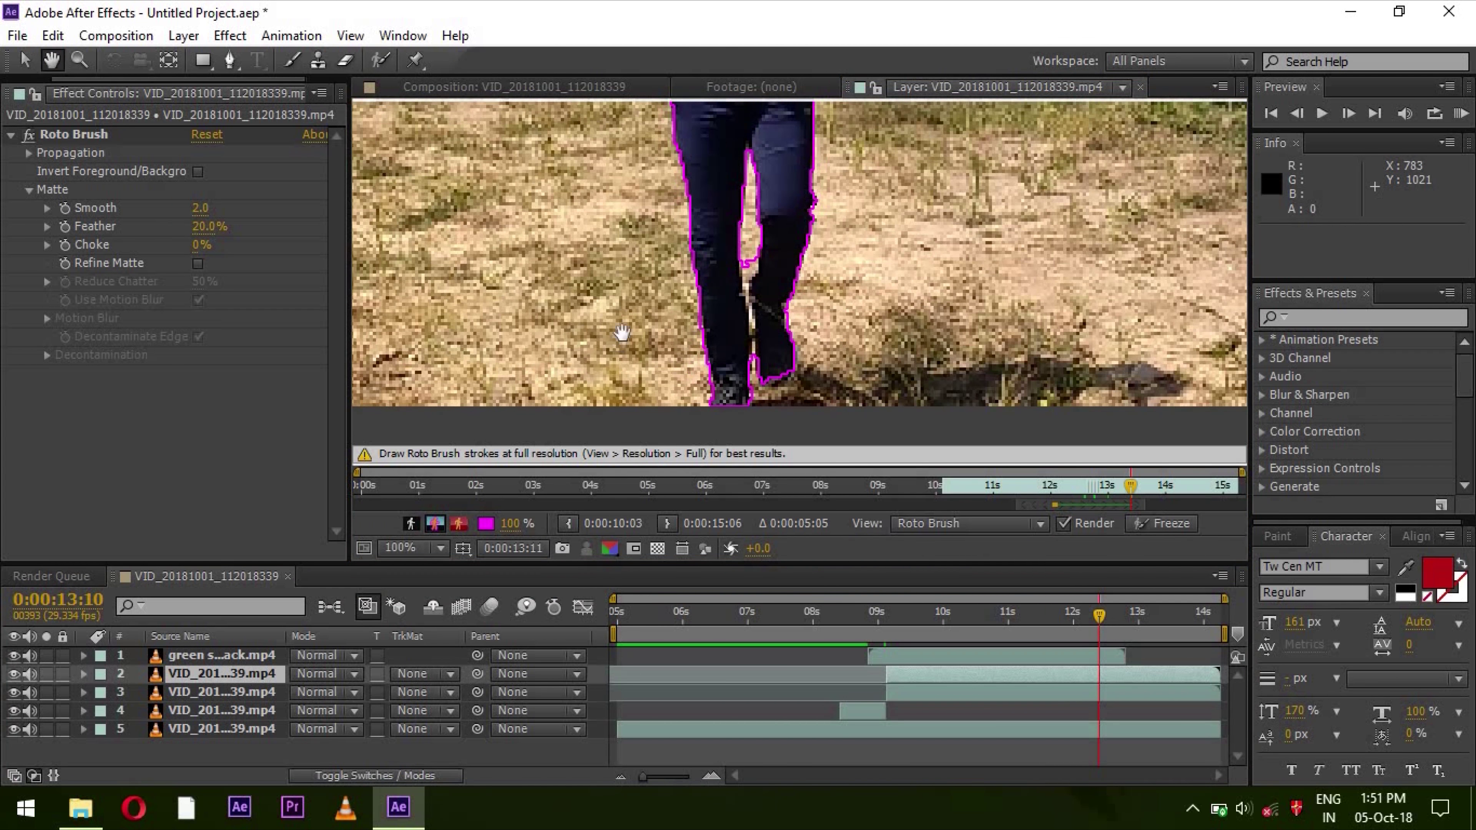
scroll(743, 224, "up", 8)
left_click_drag(743, 224, 712, 239)
key("ctrl+z")
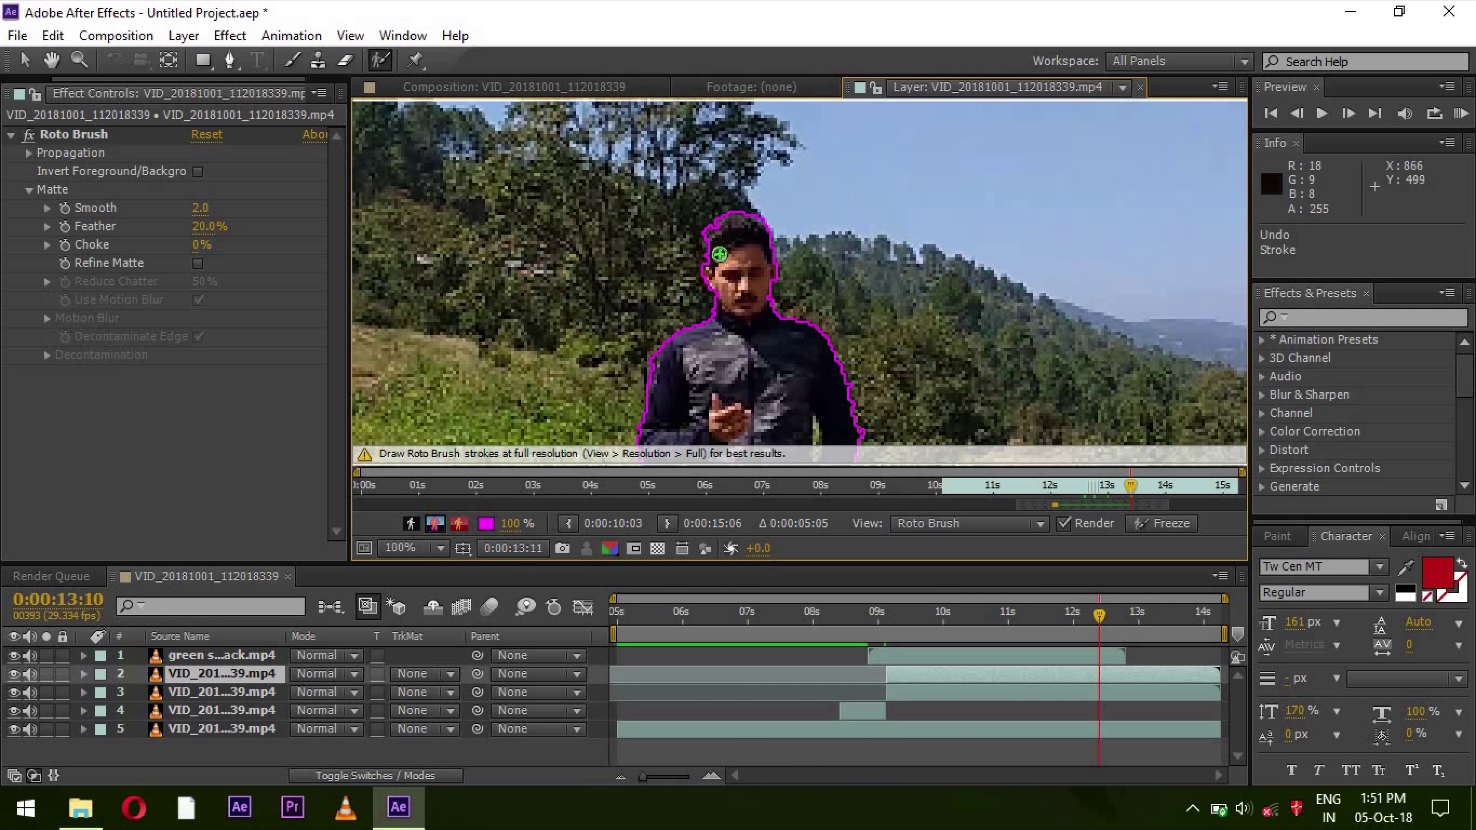
- Propagate the Roto Brush selection to 0:00:13:20 and refine its outline between the man's legs
left_click_drag(1099, 616, 1130, 618)
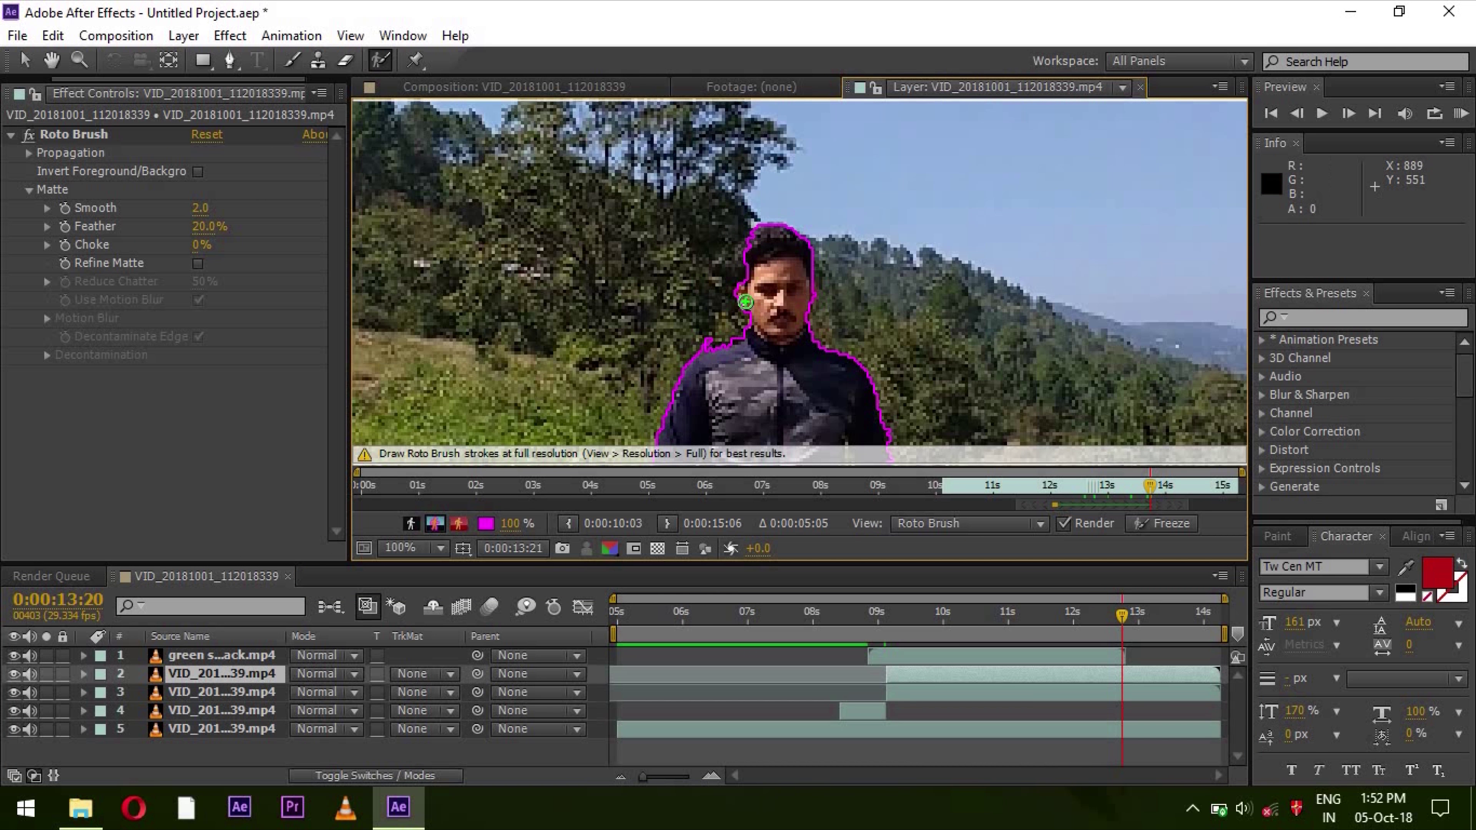
key("h")
scroll(805, 335, "down", 5)
left_click_drag(849, 263, 867, 343)
scroll(776, 274, "down", 5)
key("alt+w")
left_click_drag(738, 244, 739, 183)
key("h")
- View the whole frame at 33.3% and check the man's Roto Brush outline back at 0:00:11:18
left_click(407, 548)
left_click(404, 549)
left_click(405, 550)
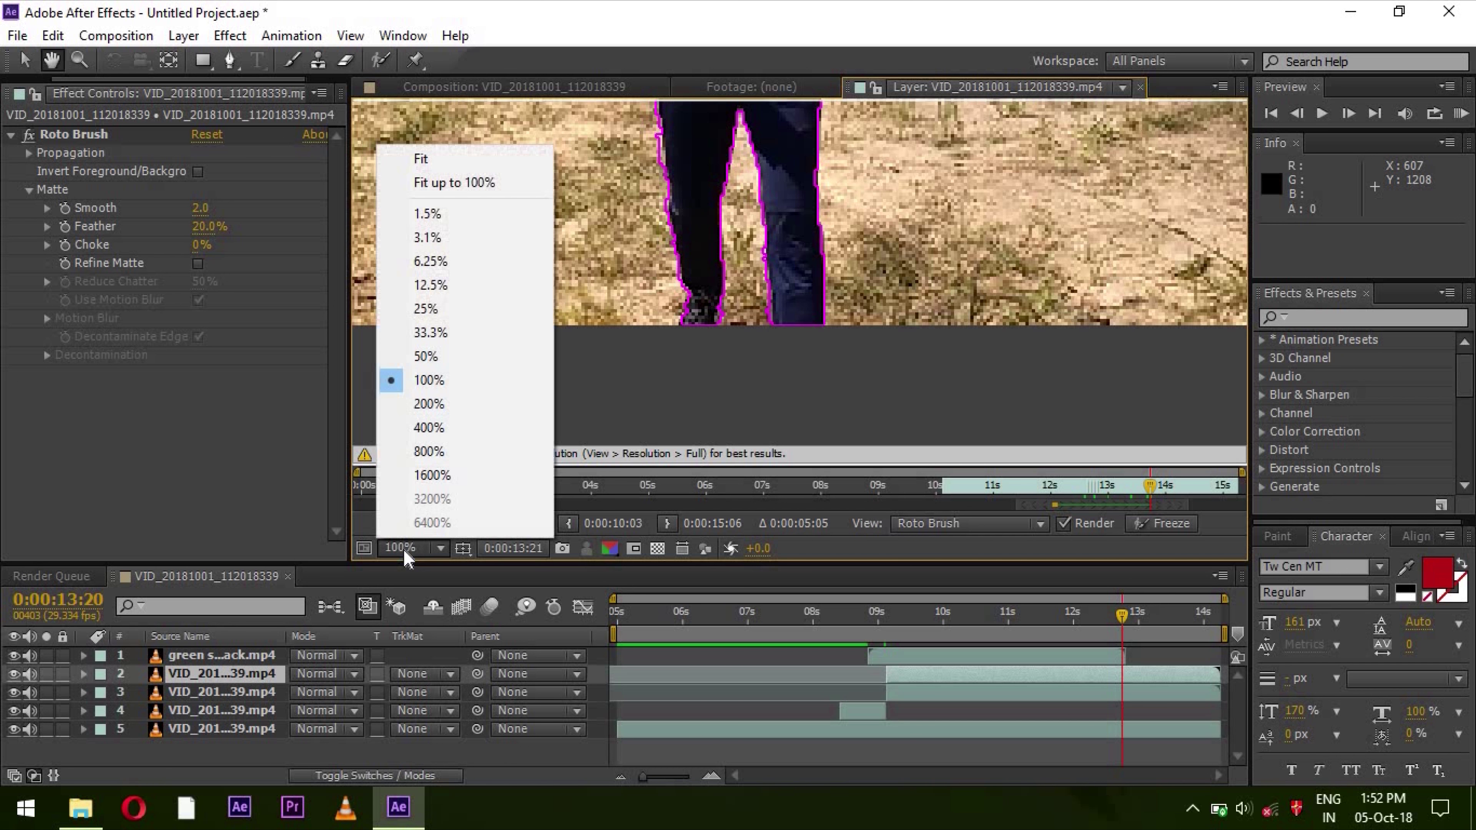
left_click(437, 335)
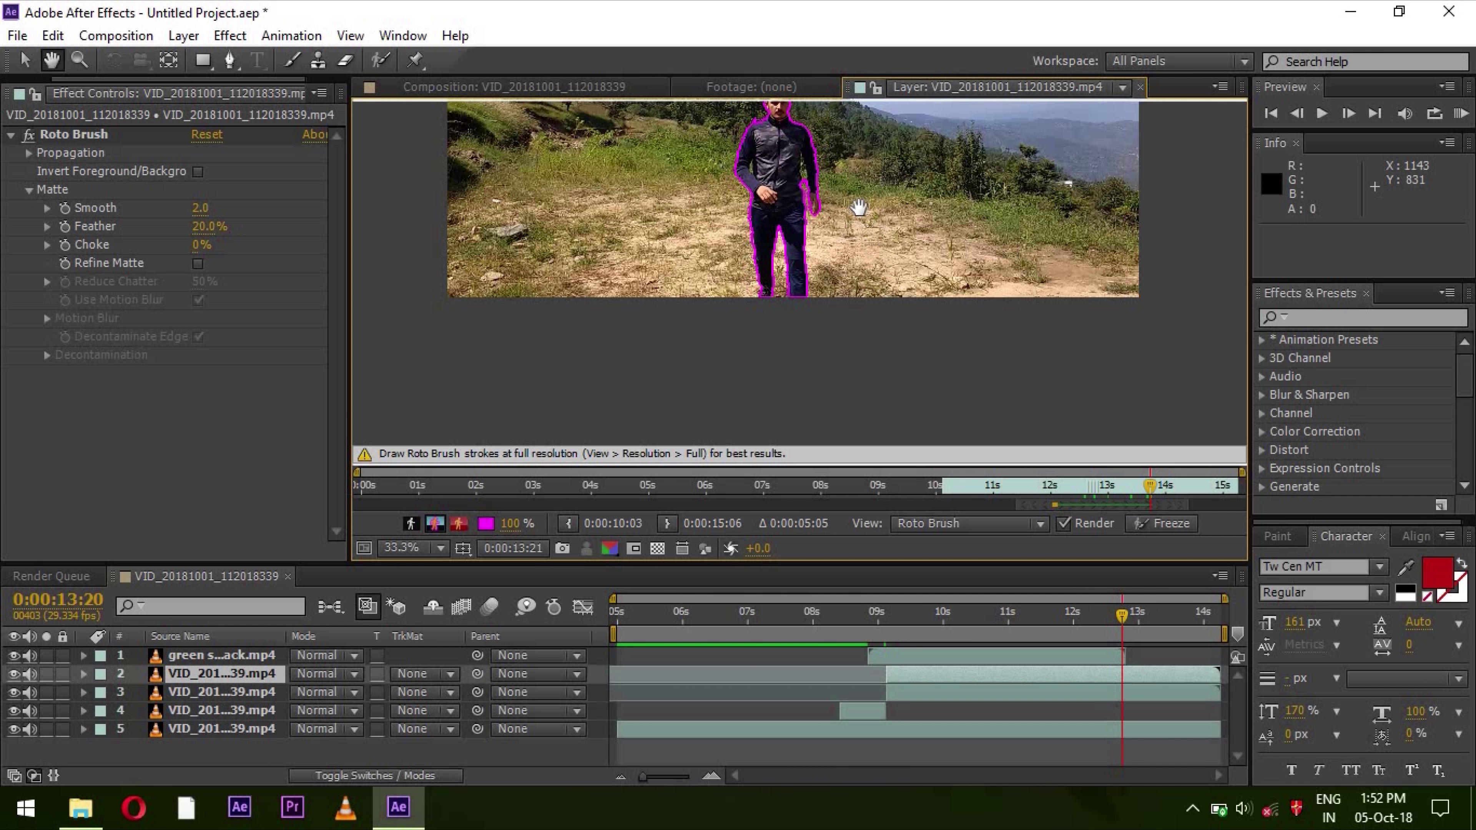
left_click_drag(859, 207, 860, 348)
left_click_drag(864, 275, 867, 287)
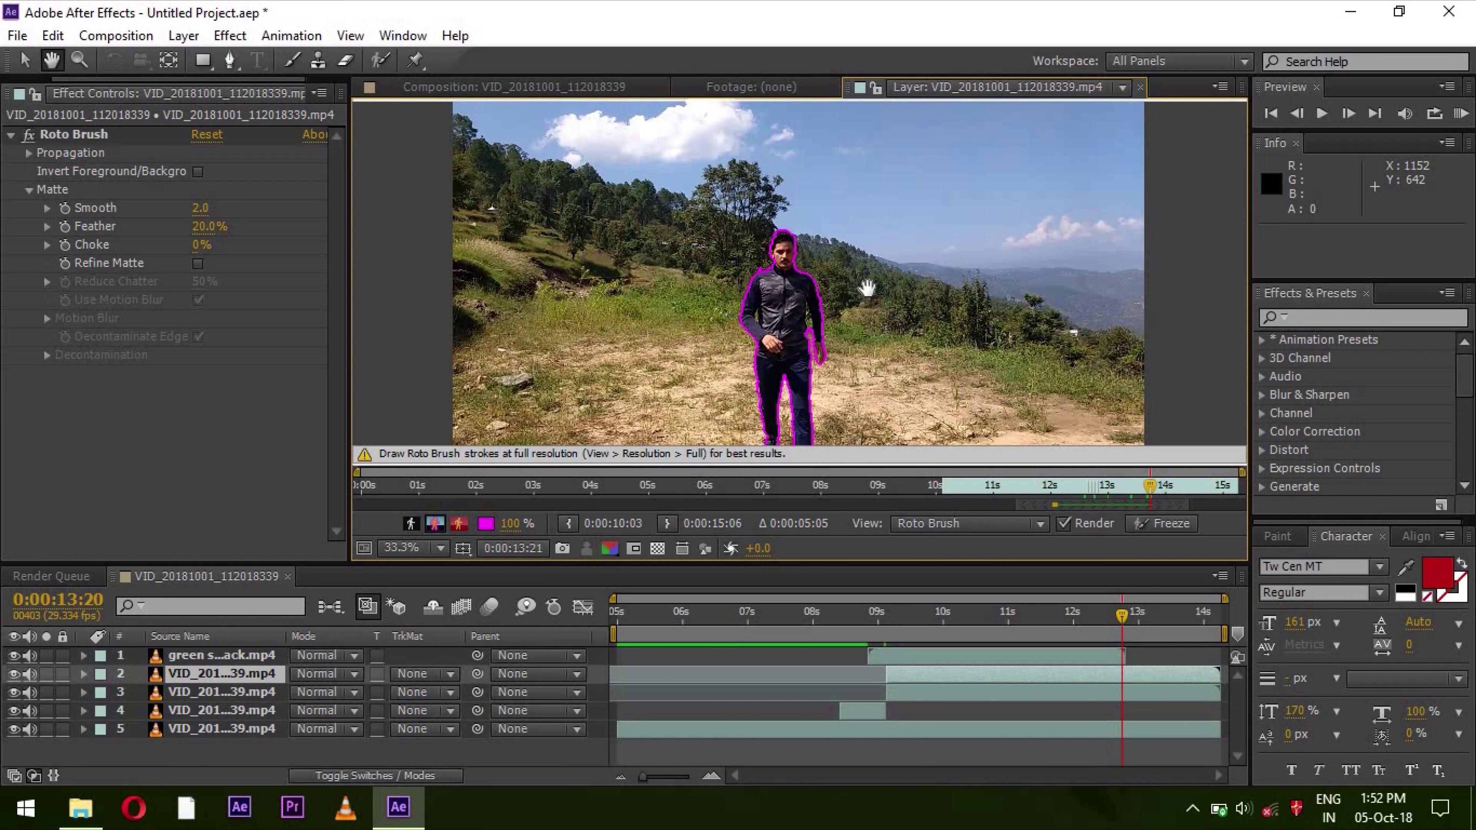
mouse_move(1012, 616)
left_mouse_down()
mouse_move(1068, 622)
mouse_move(991, 632)
left_mouse_up()
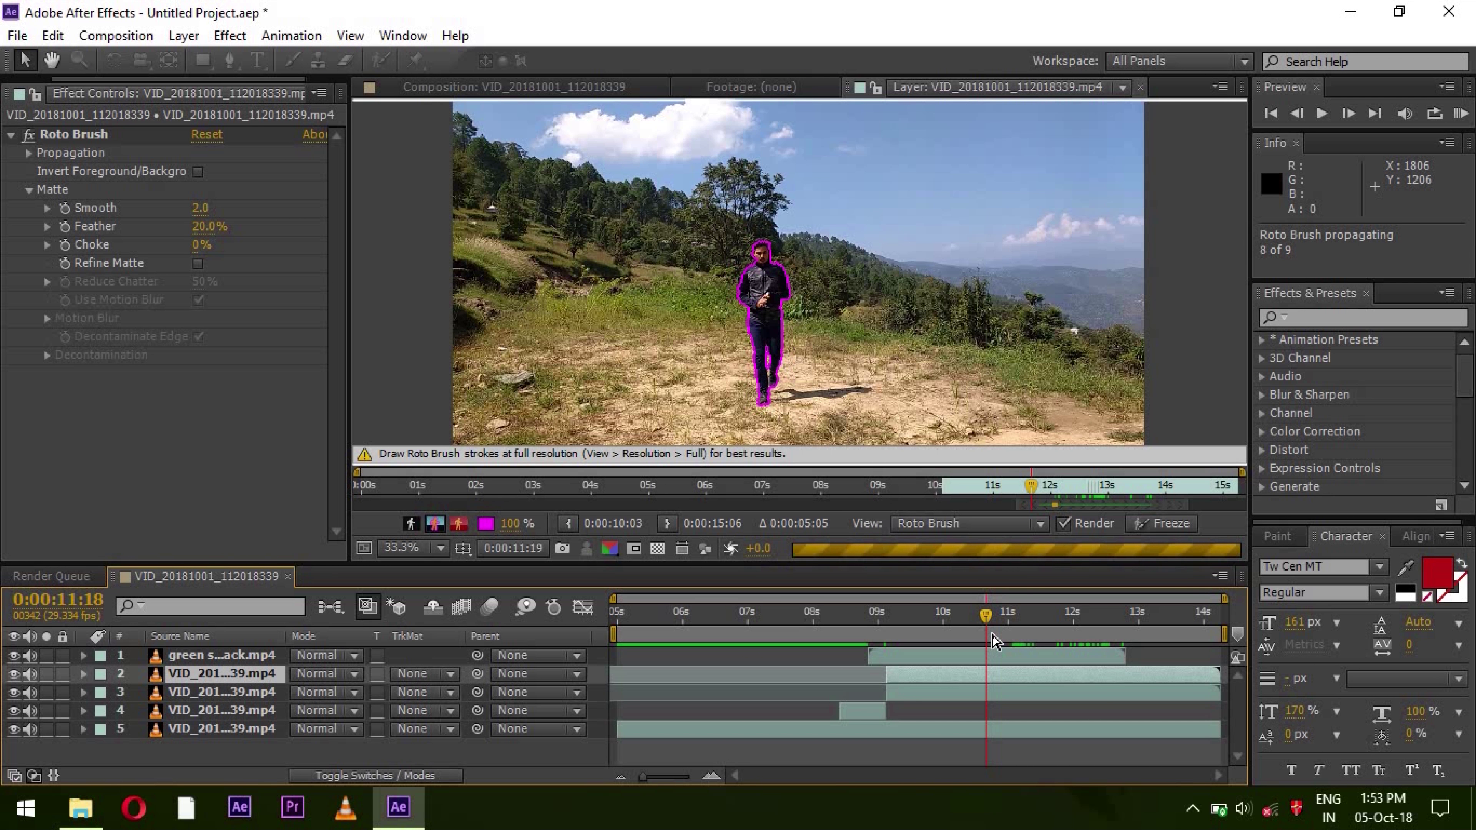
- Place the green screen ground crack layer directly beneath the rotoscoped man's layer and review the landing in the composition
left_click(221, 655)
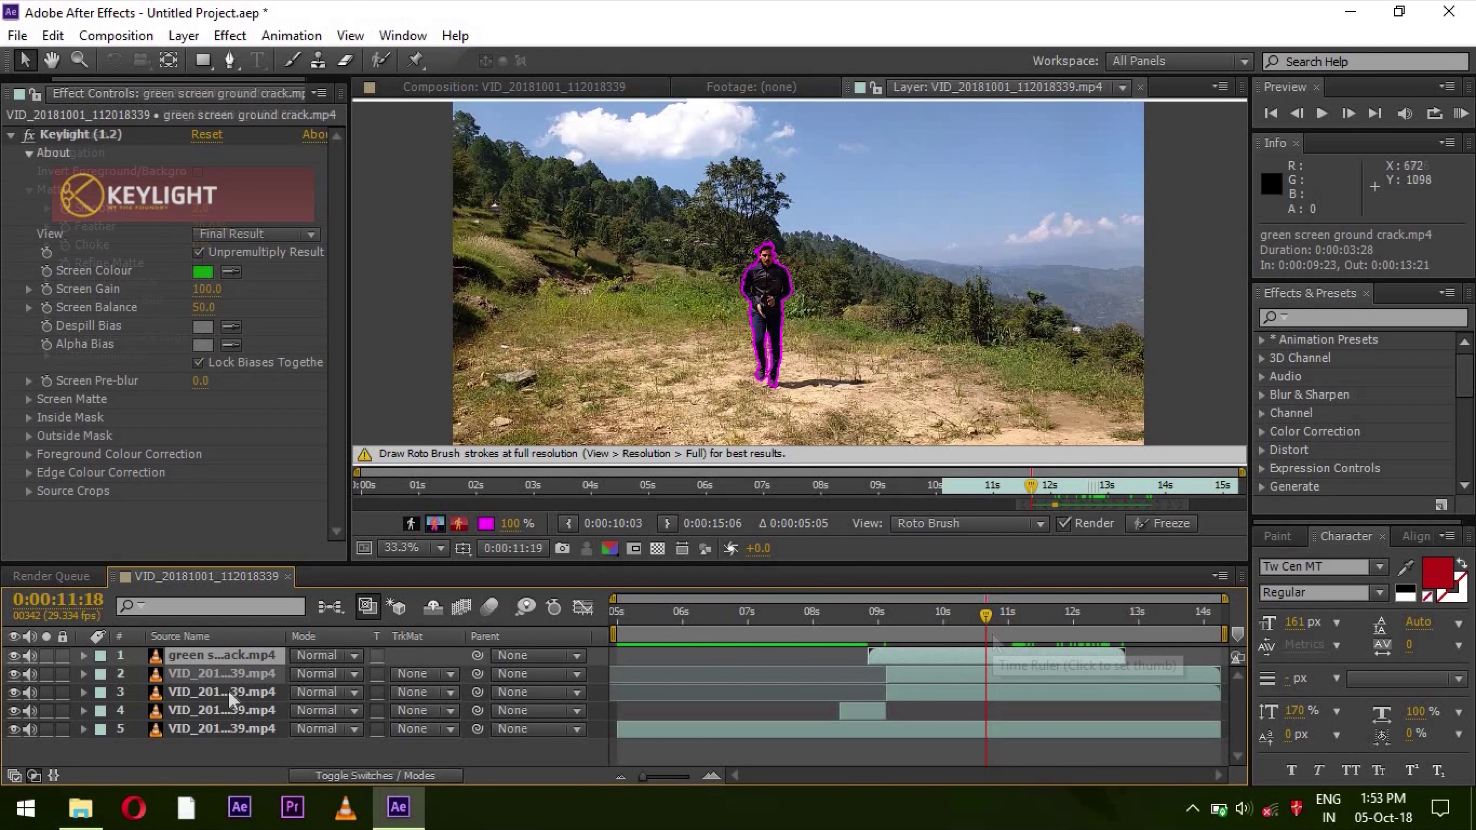
left_click_drag(229, 662, 230, 689)
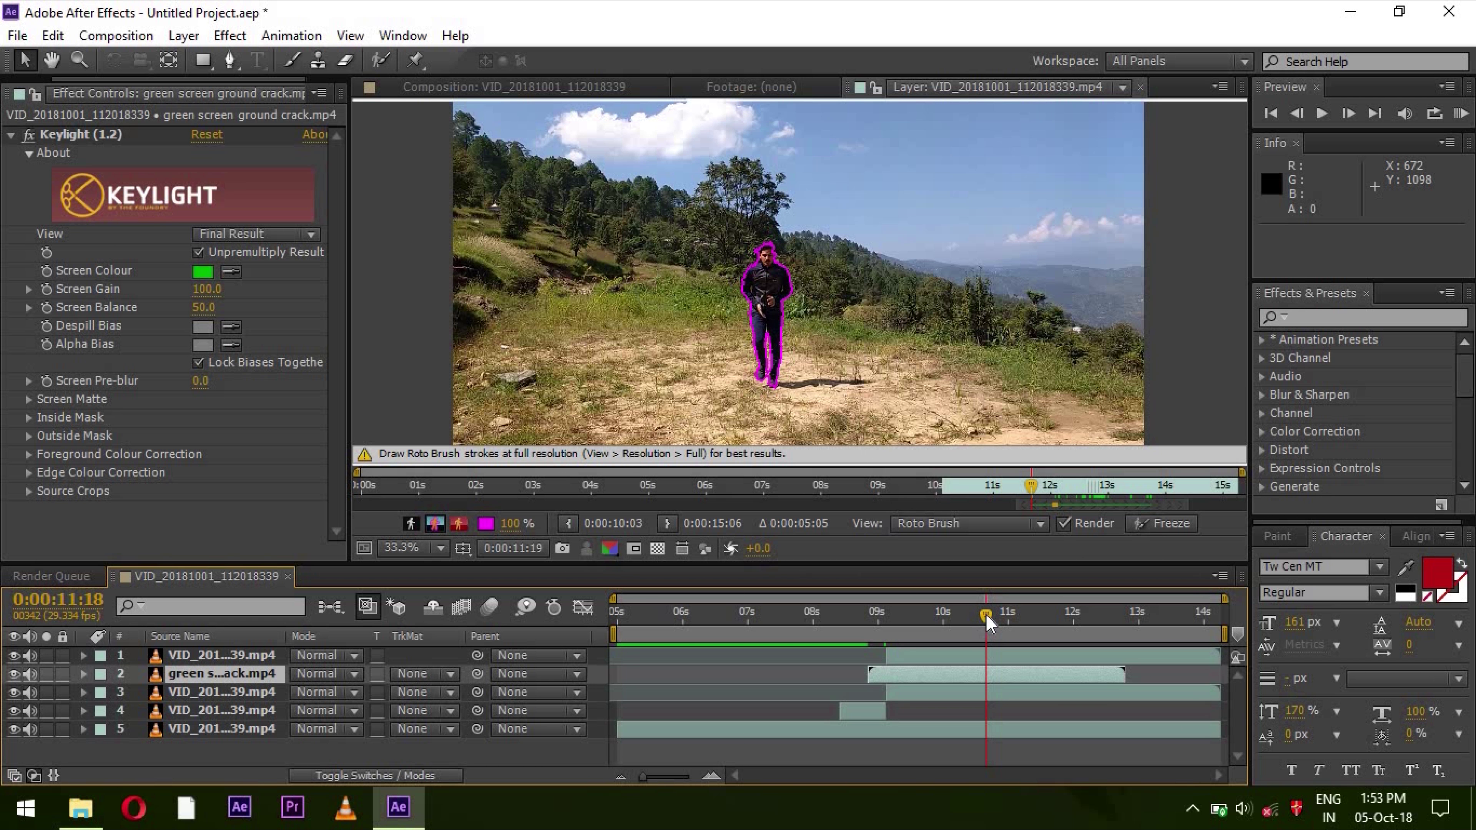
left_click(924, 620)
left_click_drag(1040, 627, 895, 634)
left_click_drag(976, 665, 1041, 687)
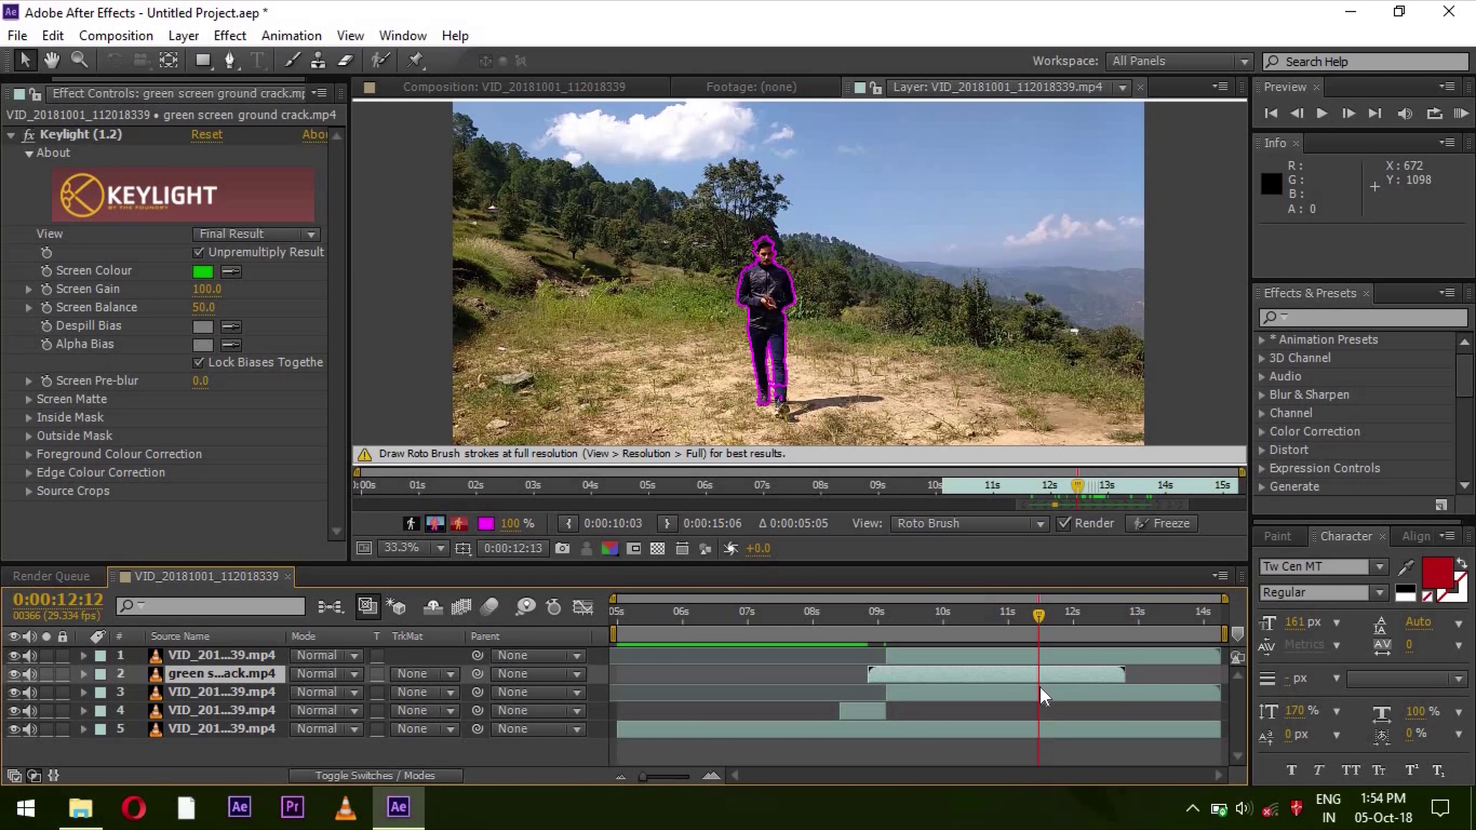
left_click(522, 88)
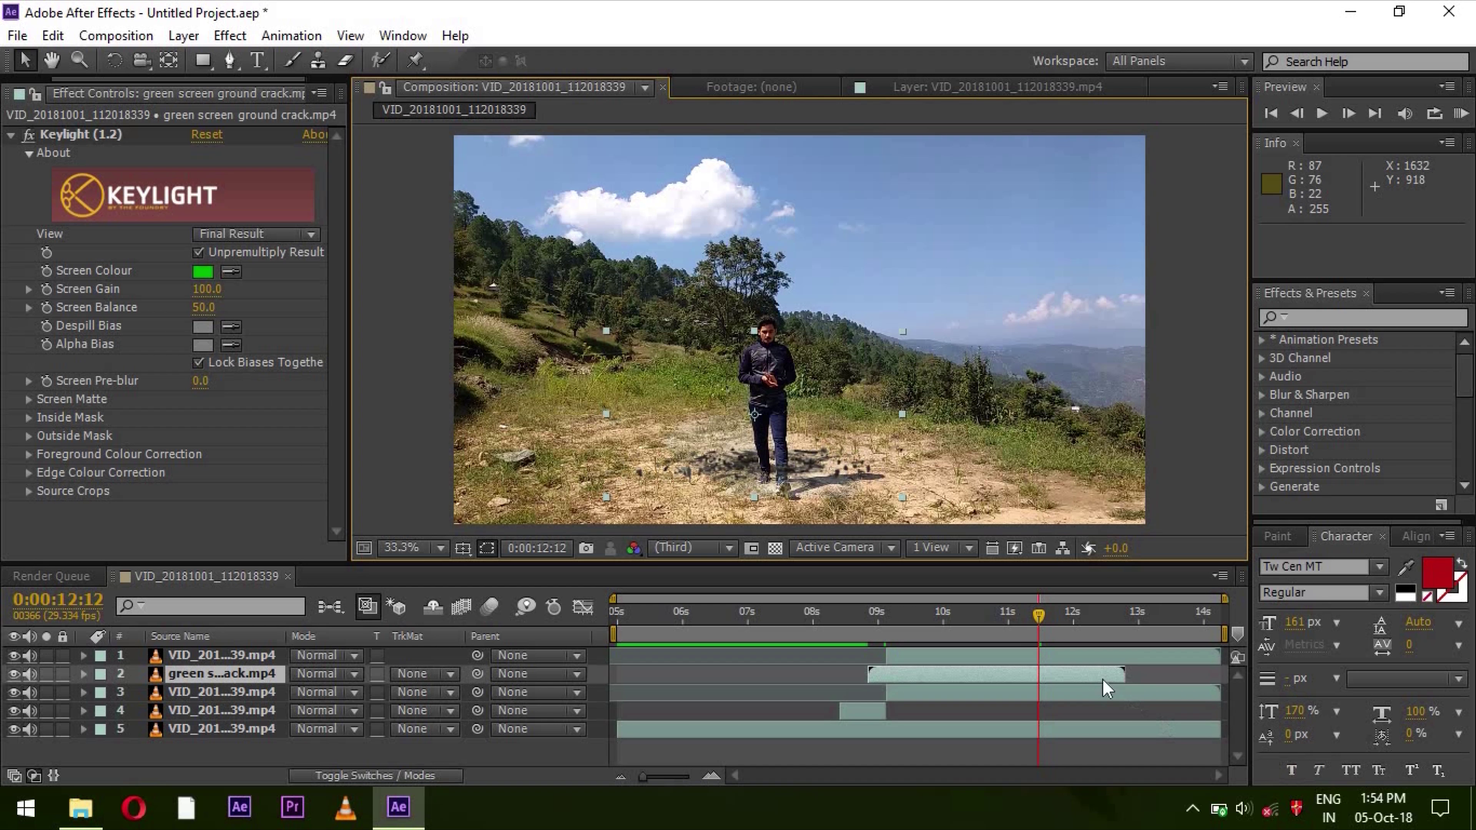
mouse_move(1052, 626)
left_mouse_down()
mouse_move(1089, 621)
mouse_move(969, 639)
mouse_move(924, 629)
mouse_move(1125, 623)
mouse_move(881, 635)
mouse_move(894, 636)
left_mouse_up()
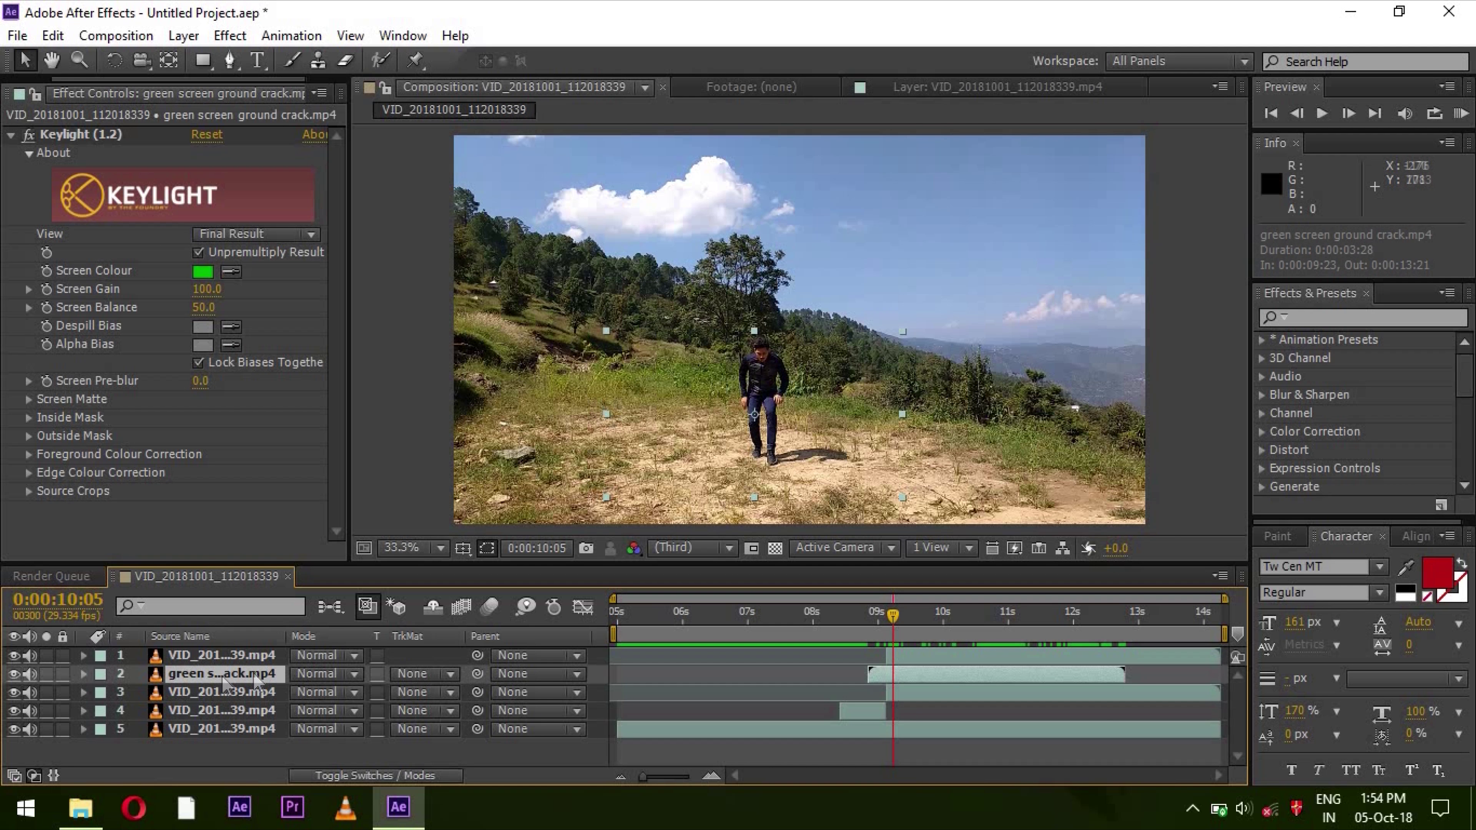
- Copy the green screen ground crack layer and paste a second copy of it into the composition
left_click(52, 35)
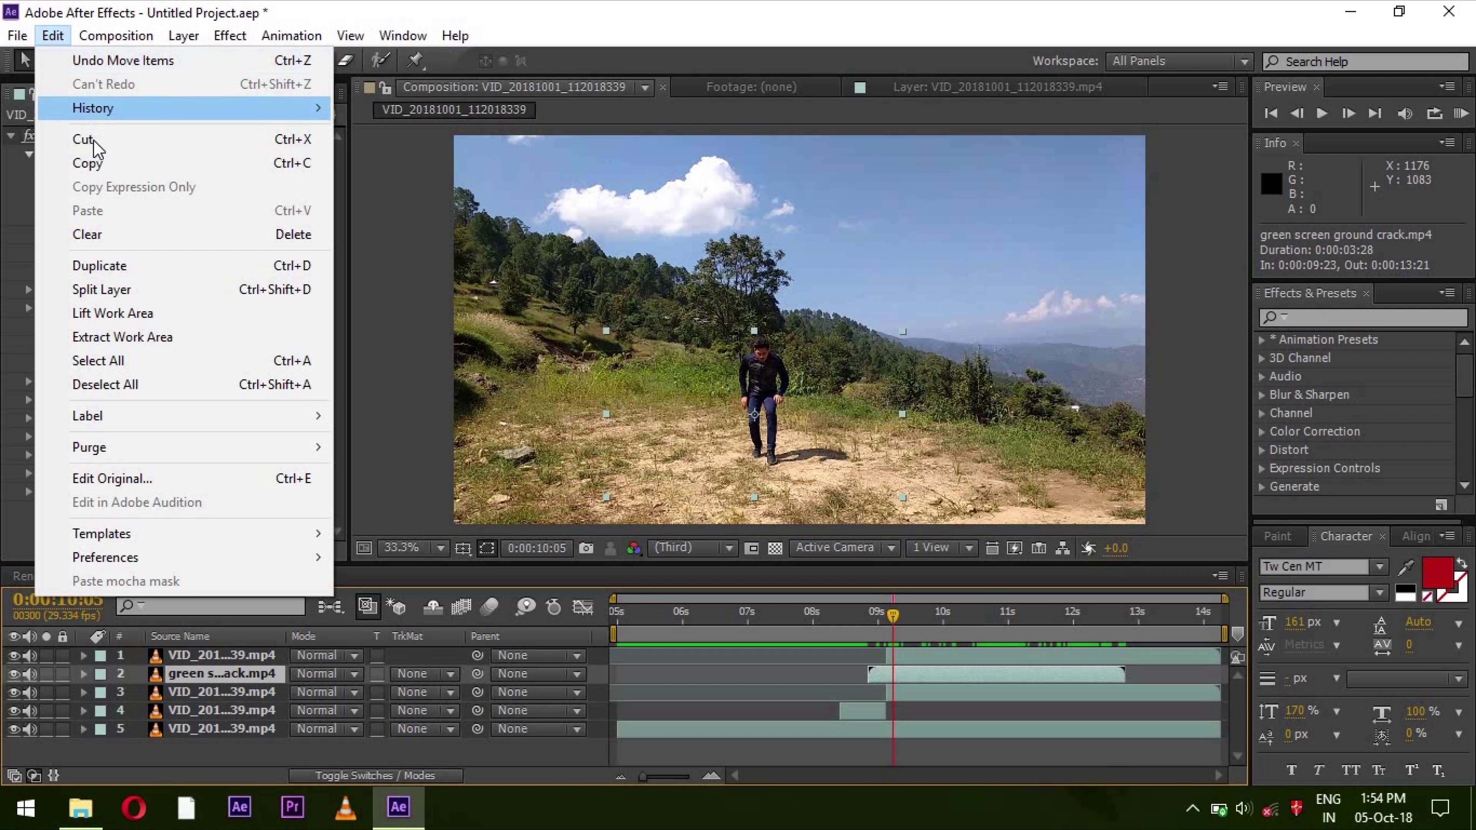
left_click(97, 168)
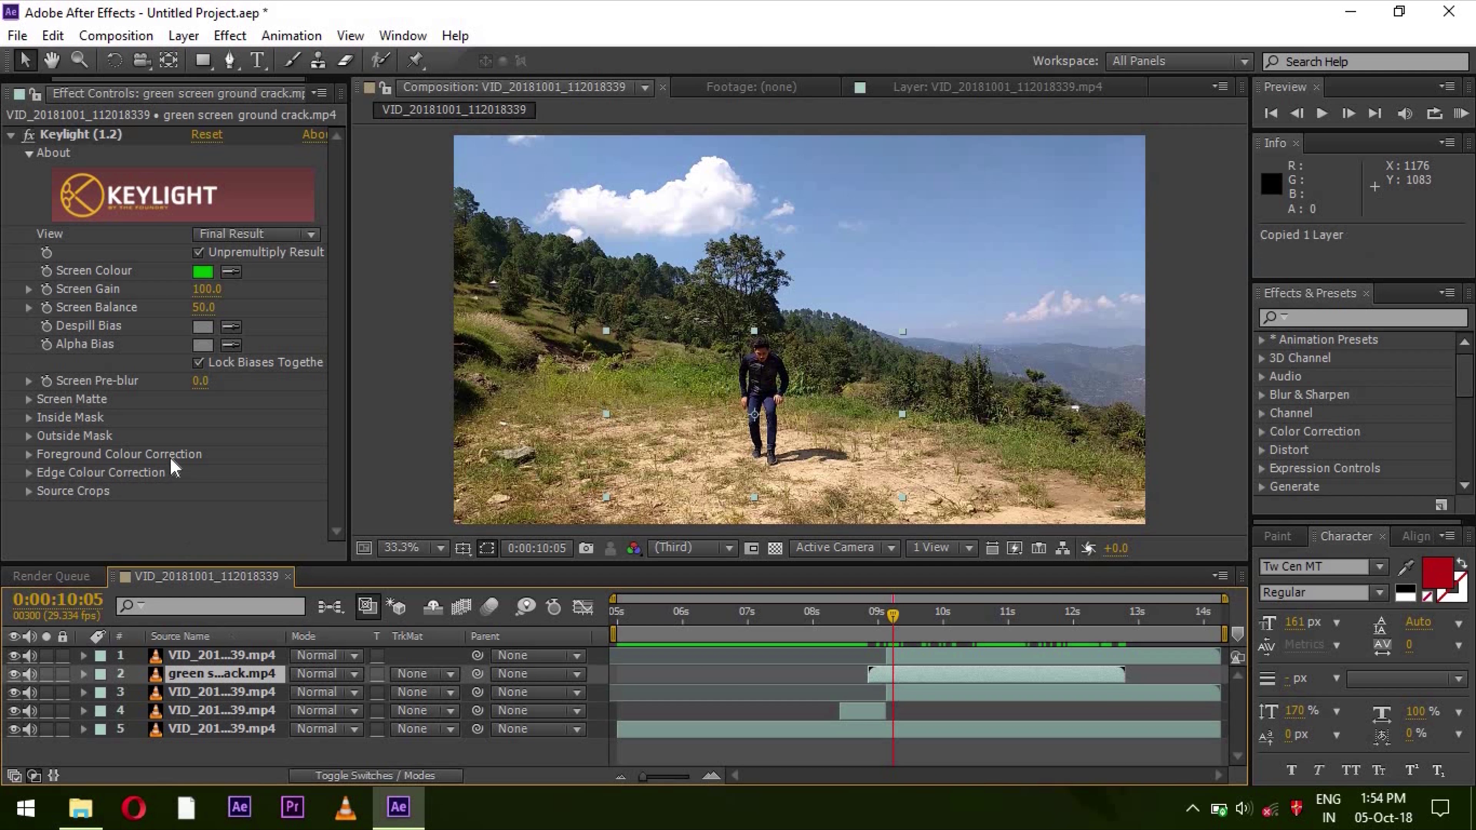
left_click(52, 36)
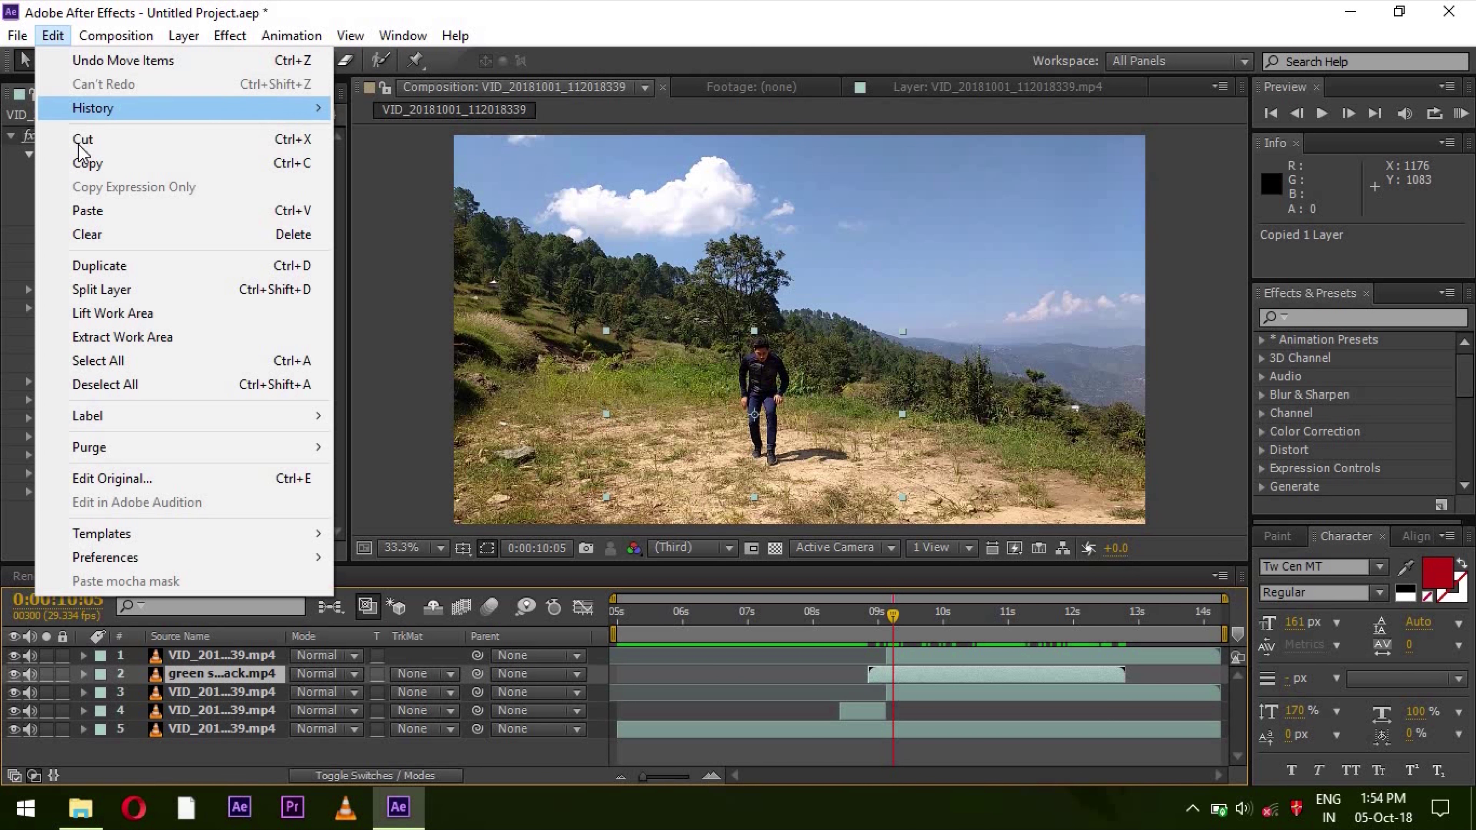
left_click(100, 217)
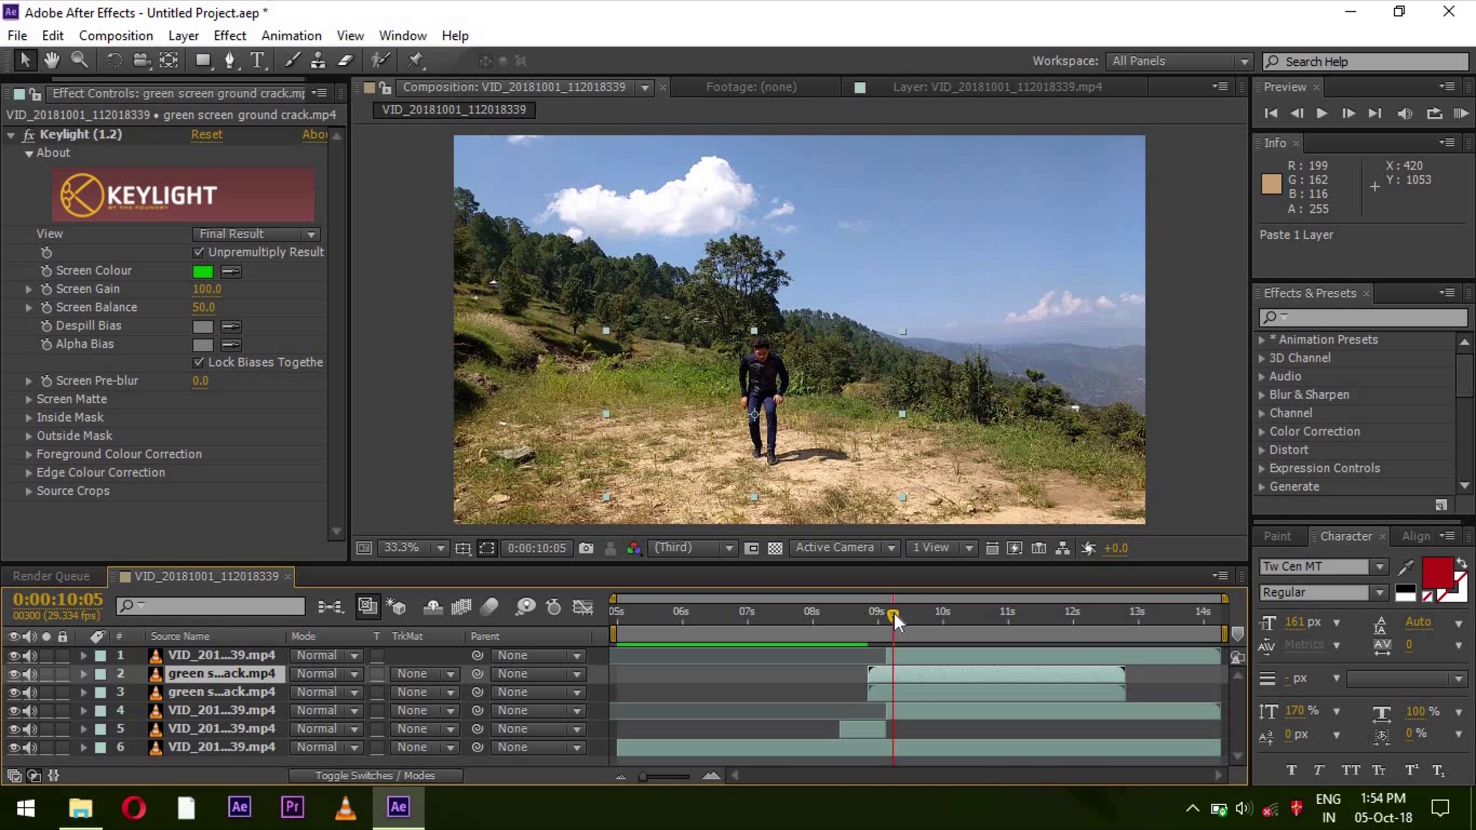
- Split the rotoscoped man's layer at 0:00:11:19 and delete its earlier part
left_click_drag(895, 616, 989, 614)
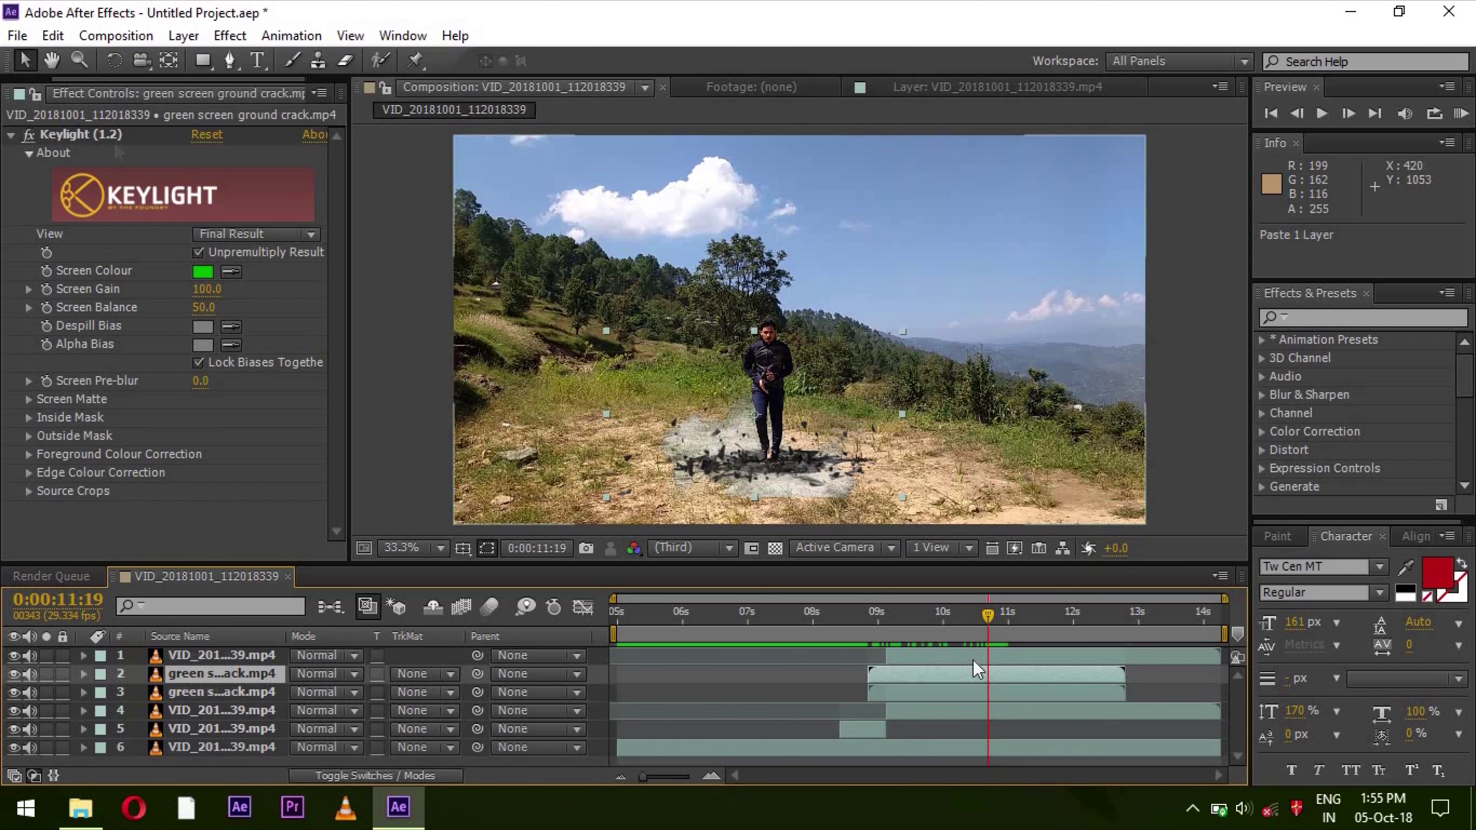
key("ctrl+z")
key("ctrl+z")
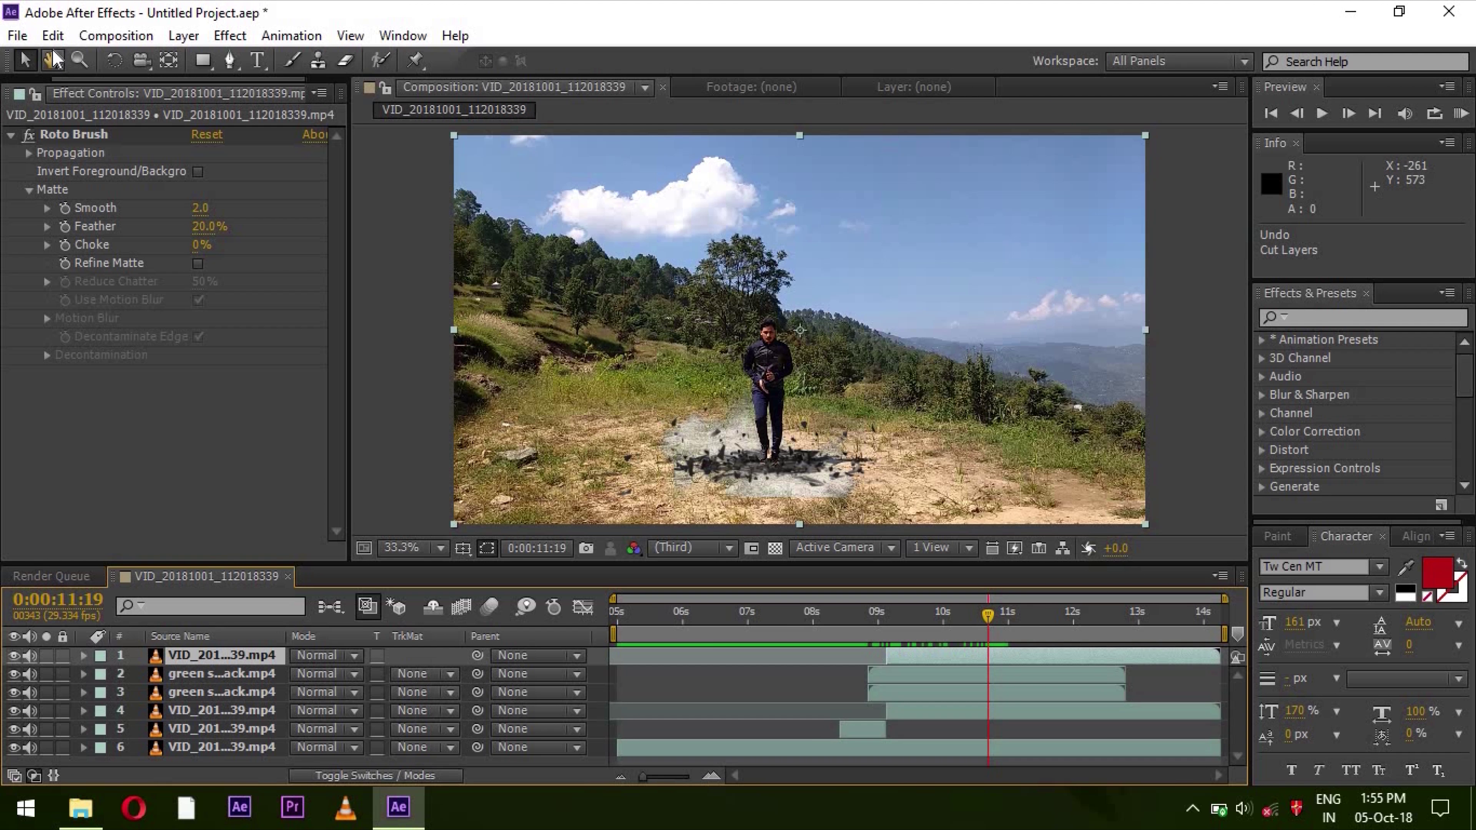
left_click(52, 36)
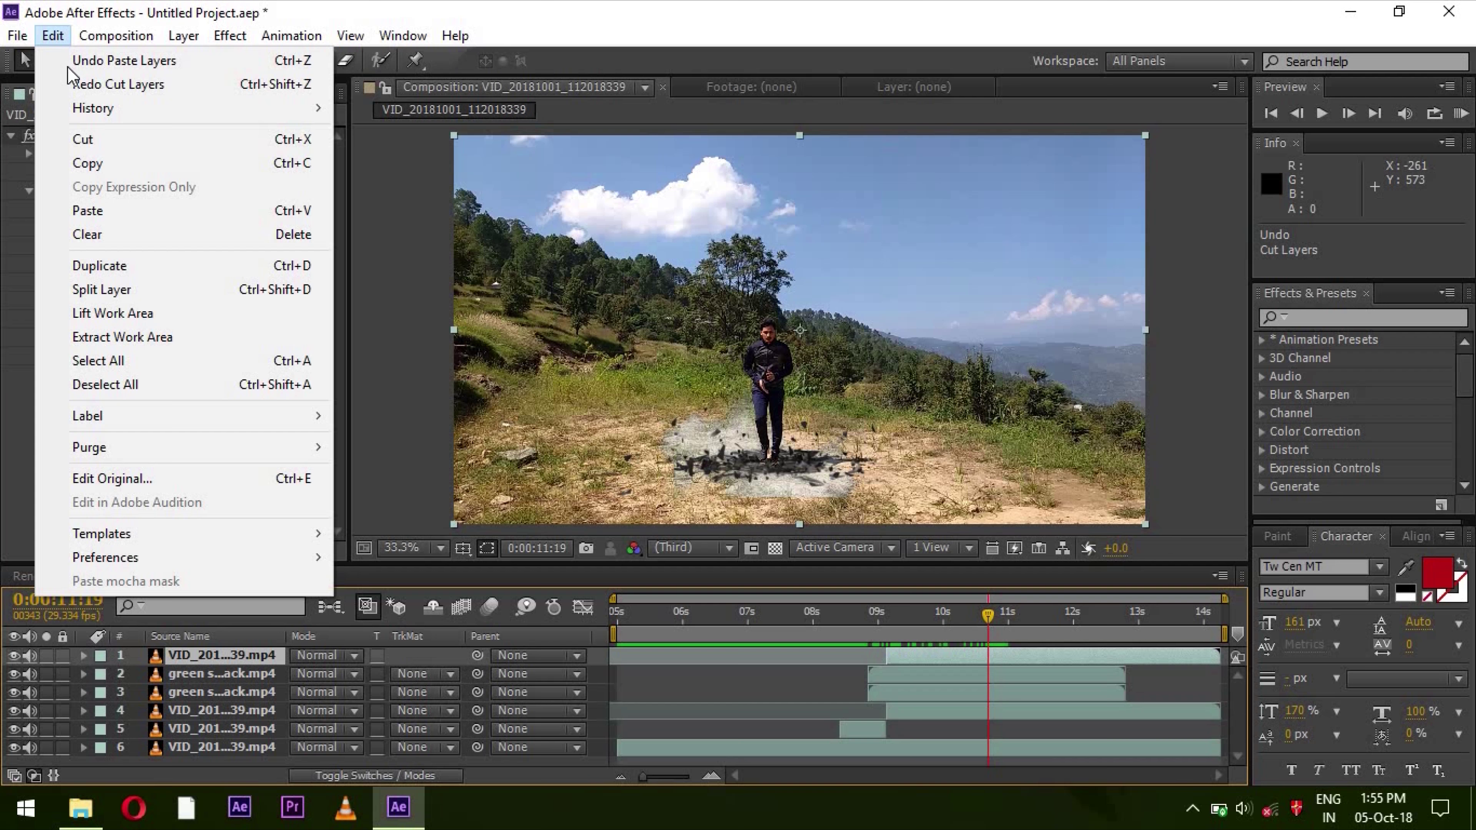
left_click(138, 290)
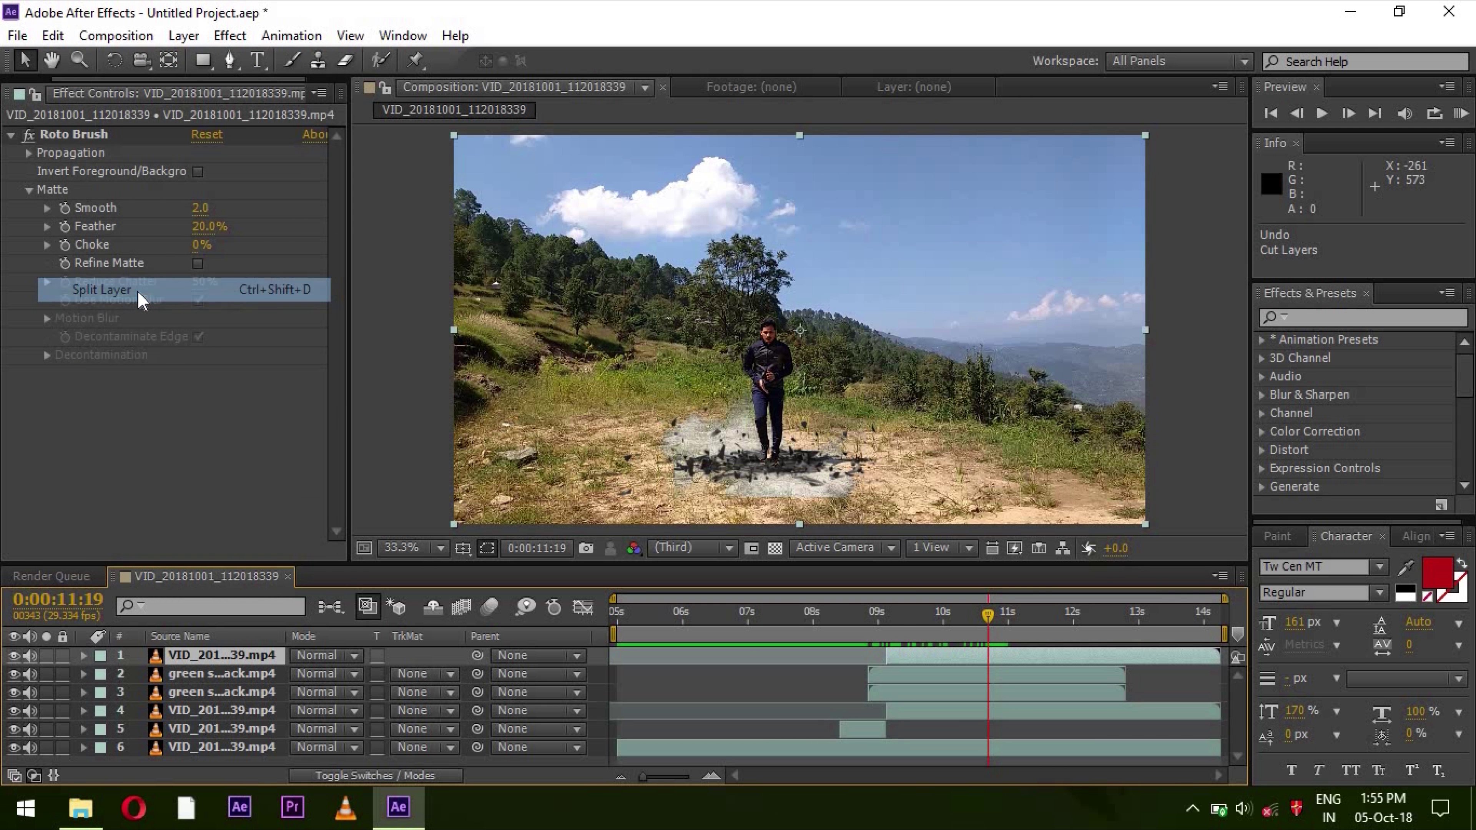
left_click(929, 680)
key("Delete")
- Split the upper ground crack layer at 0:00:11:19 and delete its earlier part
left_click(933, 676)
left_click(937, 683)
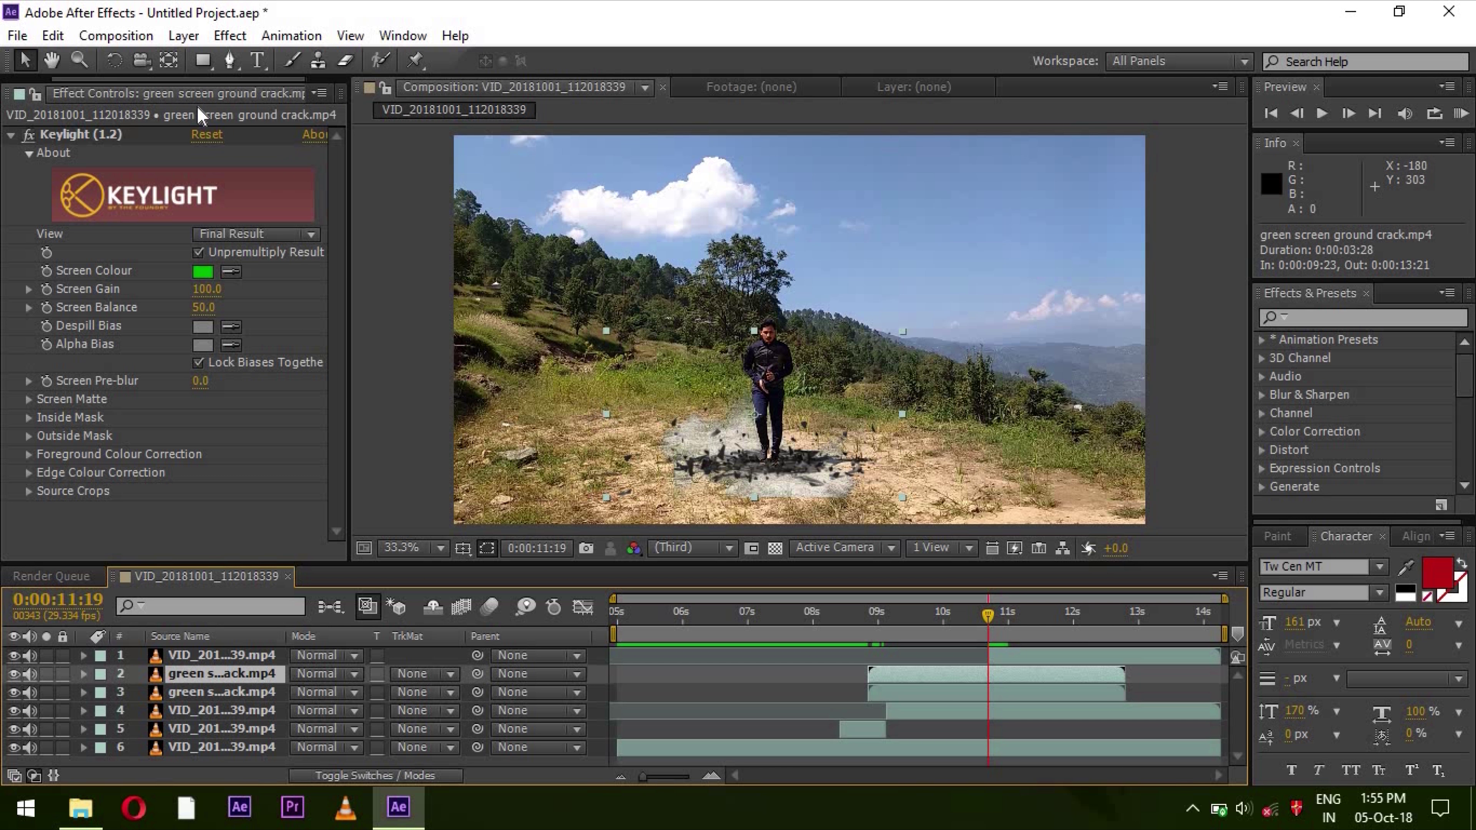
left_click(53, 35)
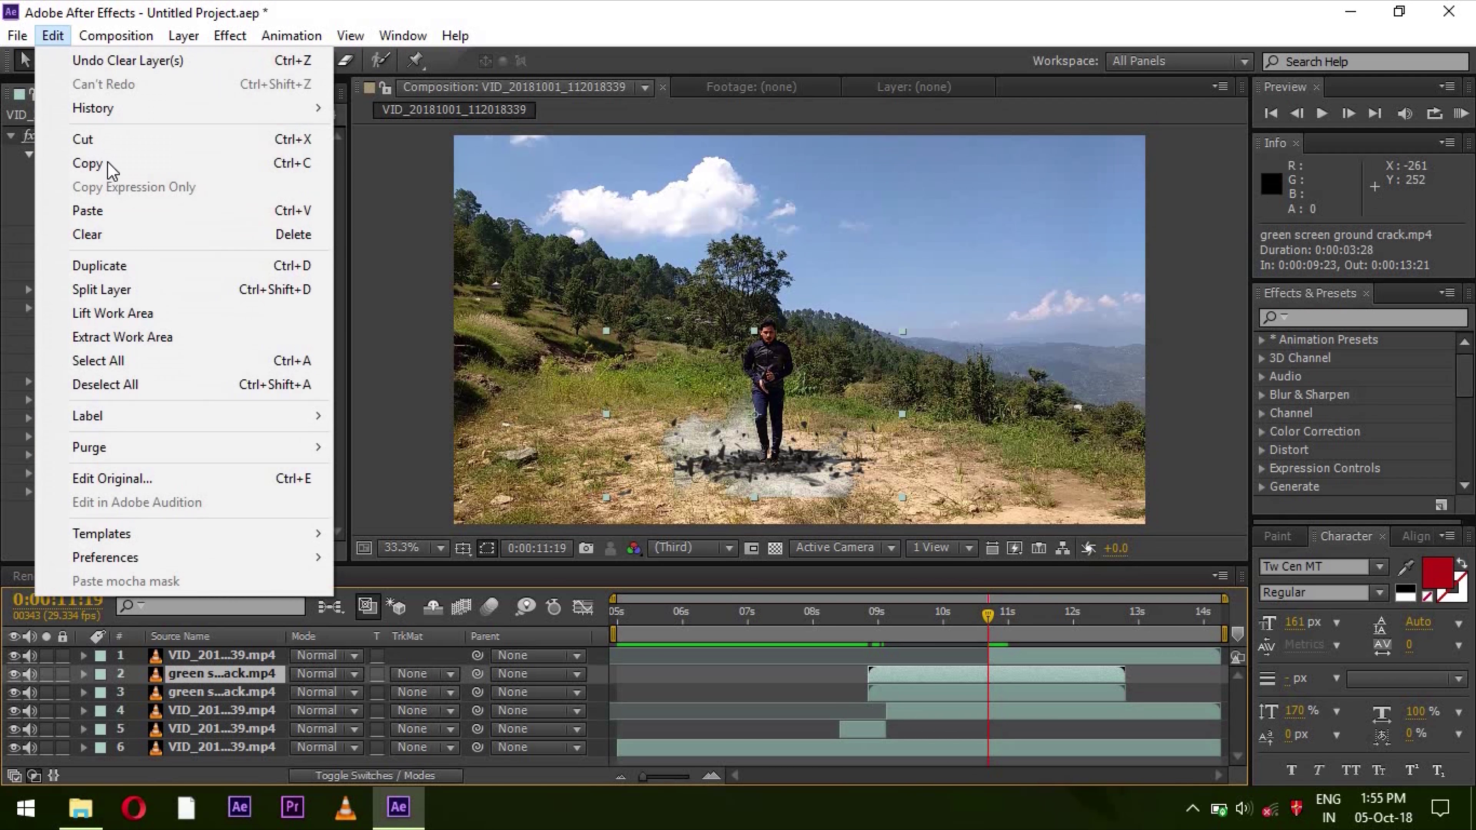
left_click(150, 294)
left_click(966, 701)
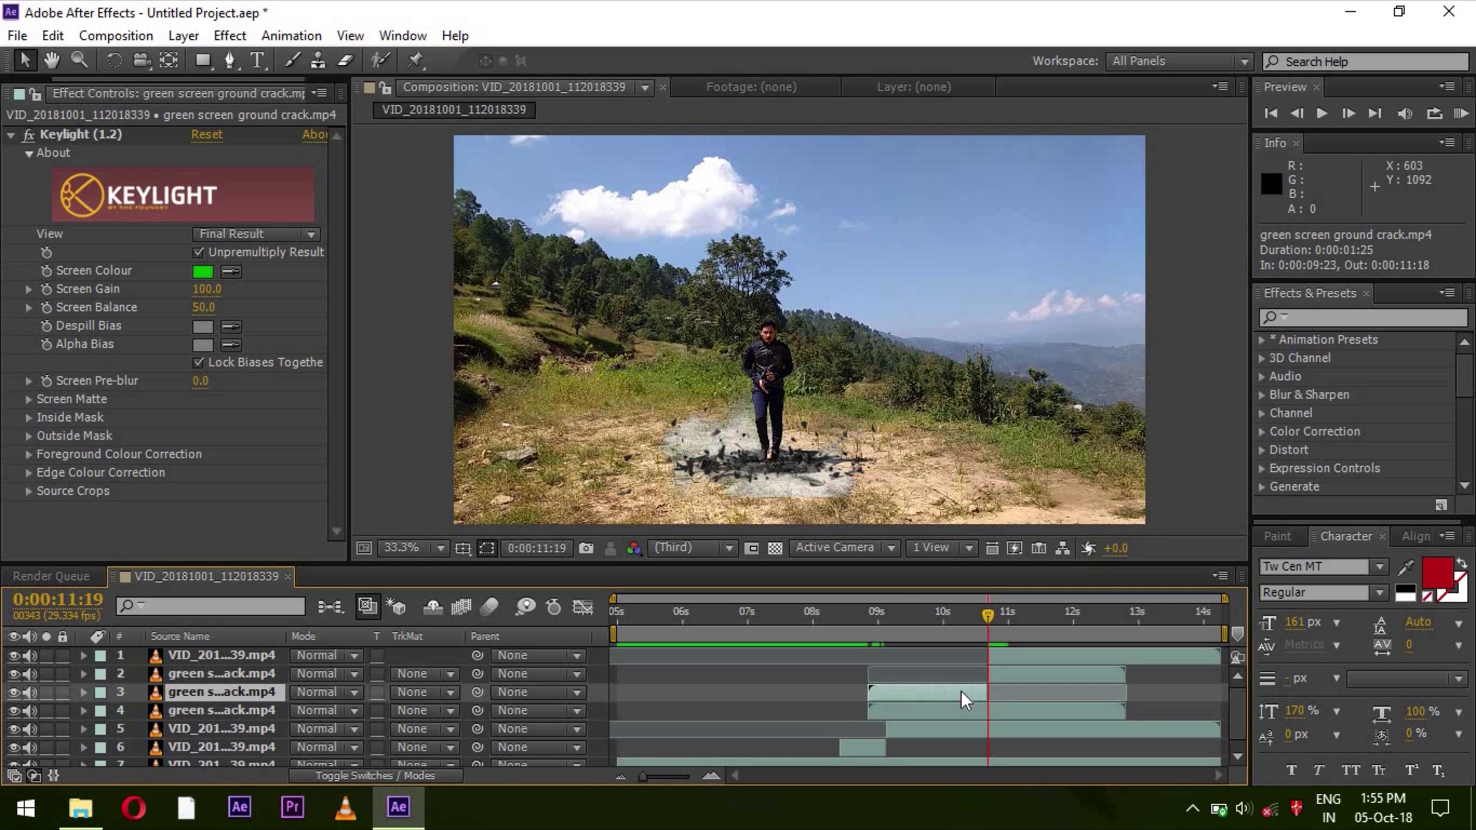
key("Delete")
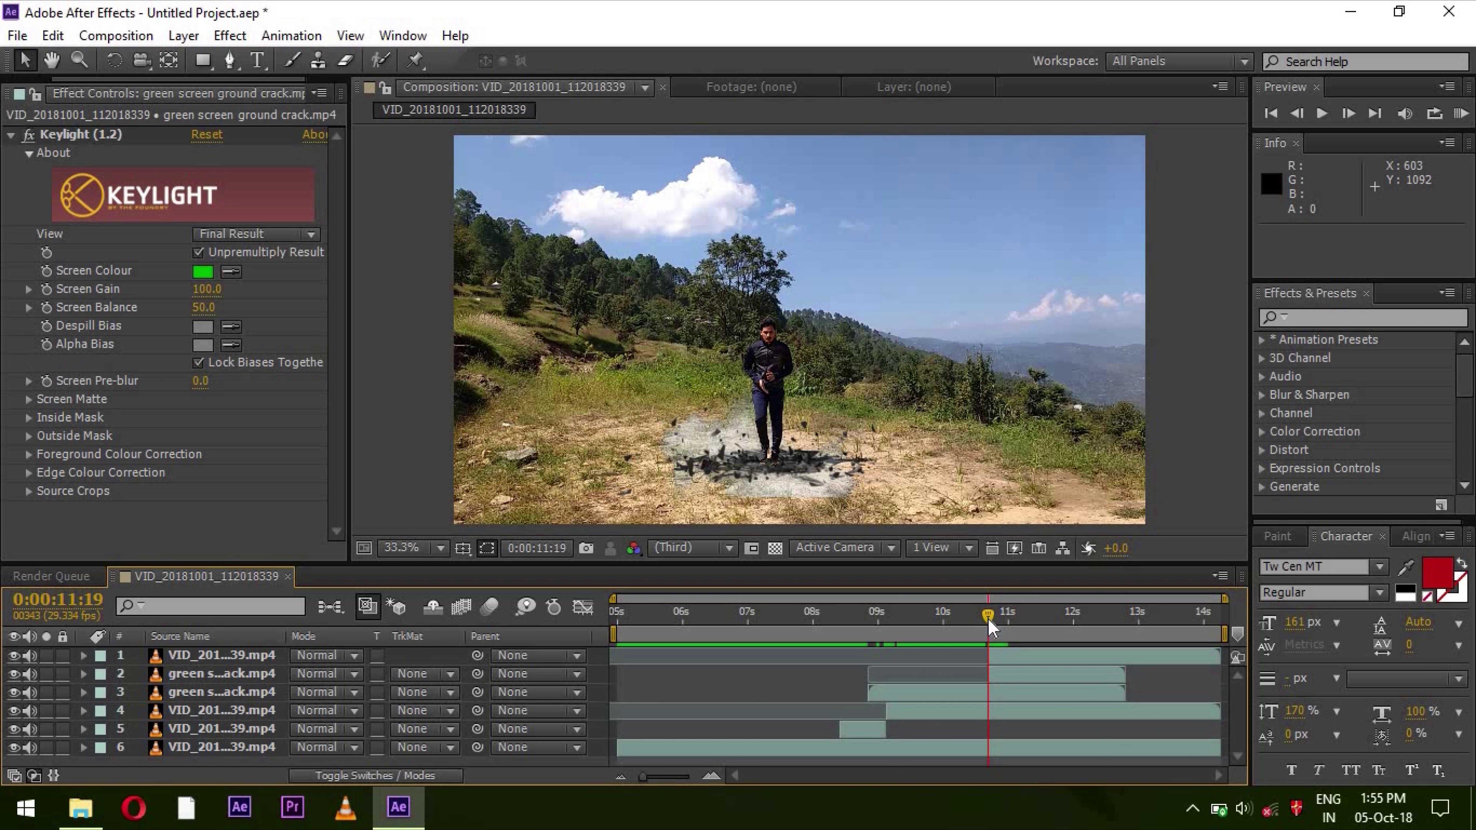
- Play back the composition from 0:00:05:28 to check the landing and ground crack
left_click_drag(991, 624, 600, 631)
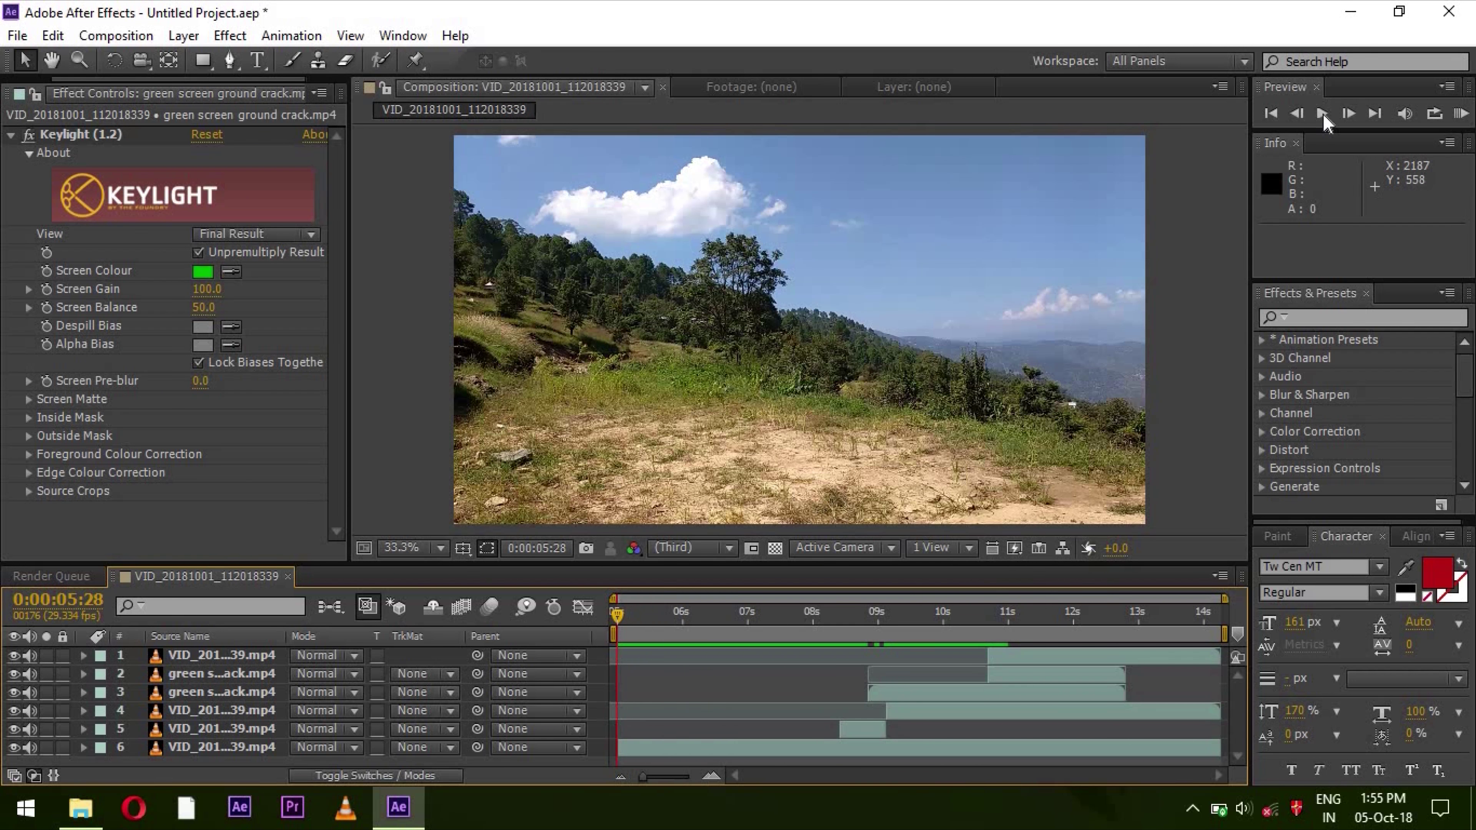
left_click(1323, 114)
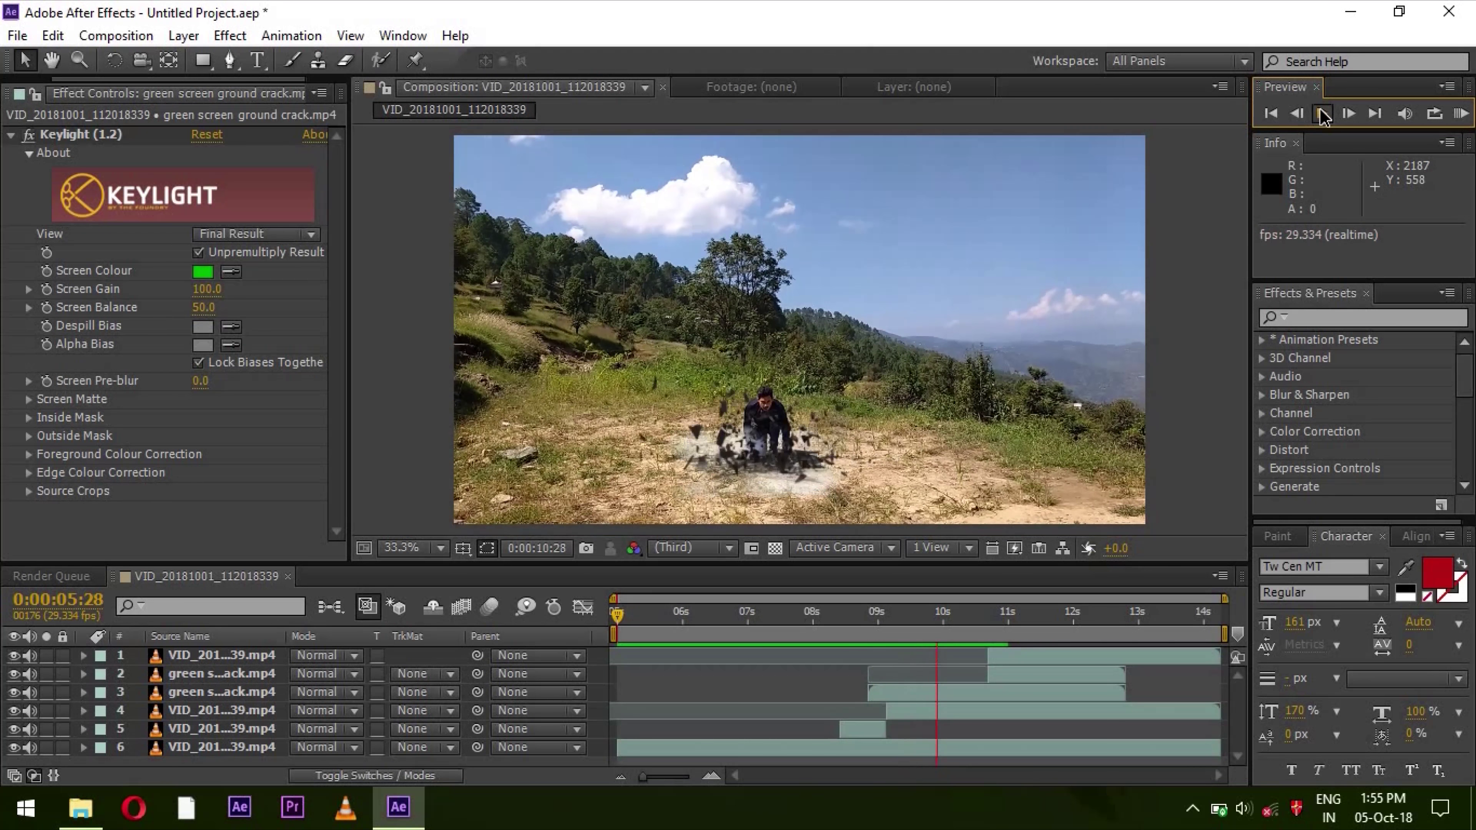
left_click(1323, 114)
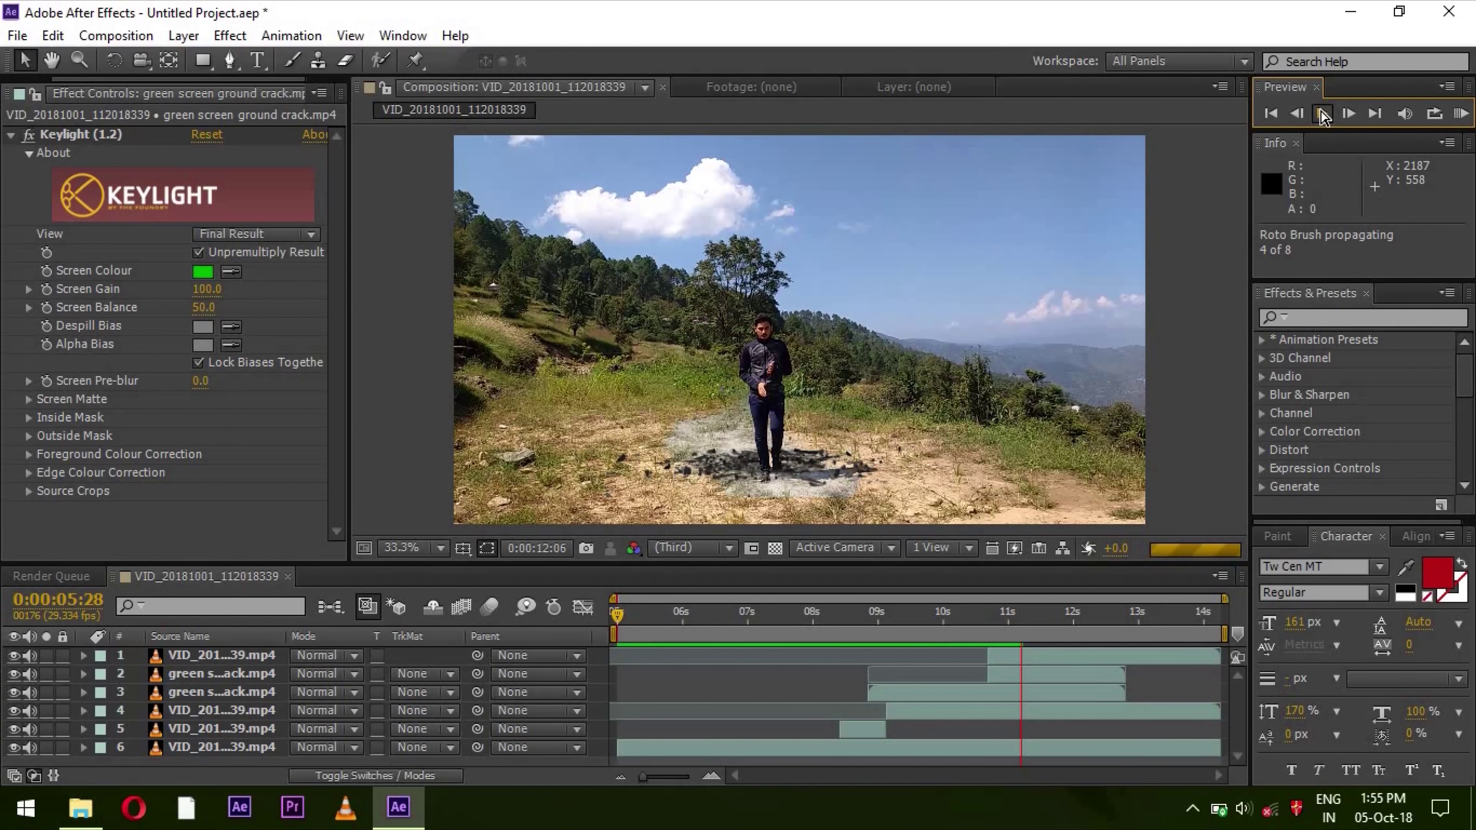